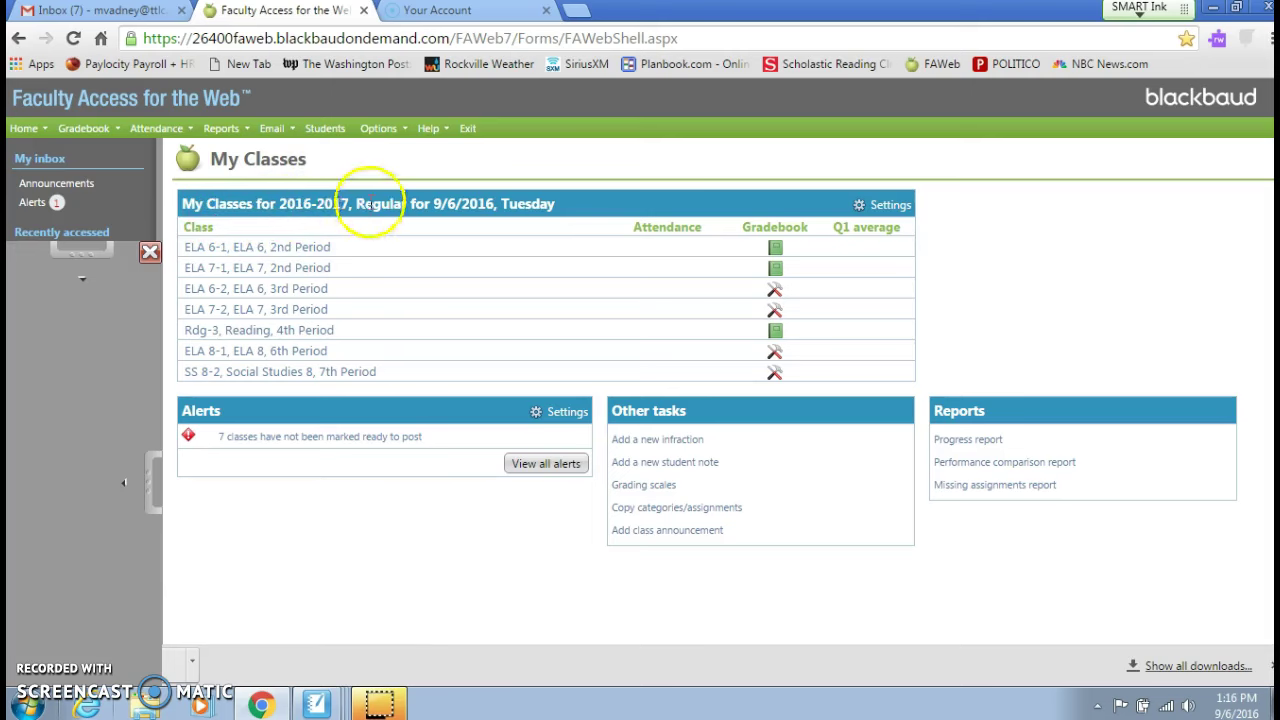
- Confirm the 2016-2017 Regular session and open Gradebook > Edit categories for ELA 8-1, Q1
left_click(890, 206)
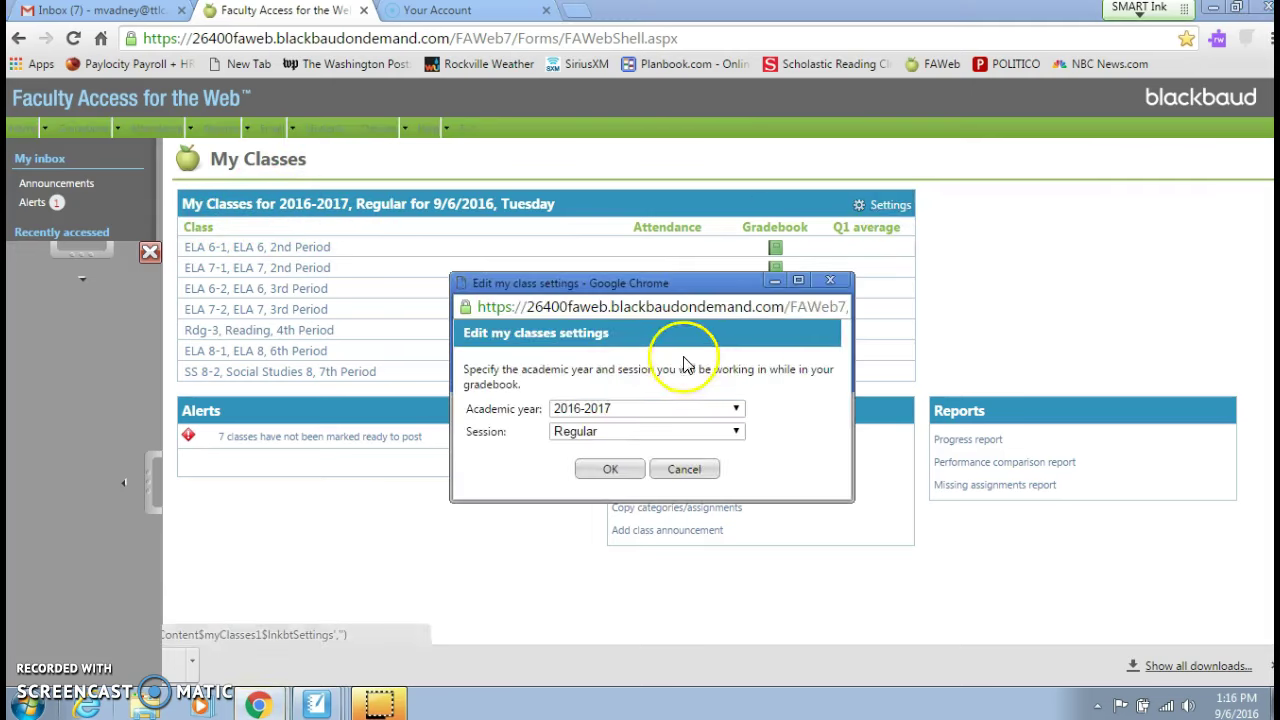
left_click(648, 410)
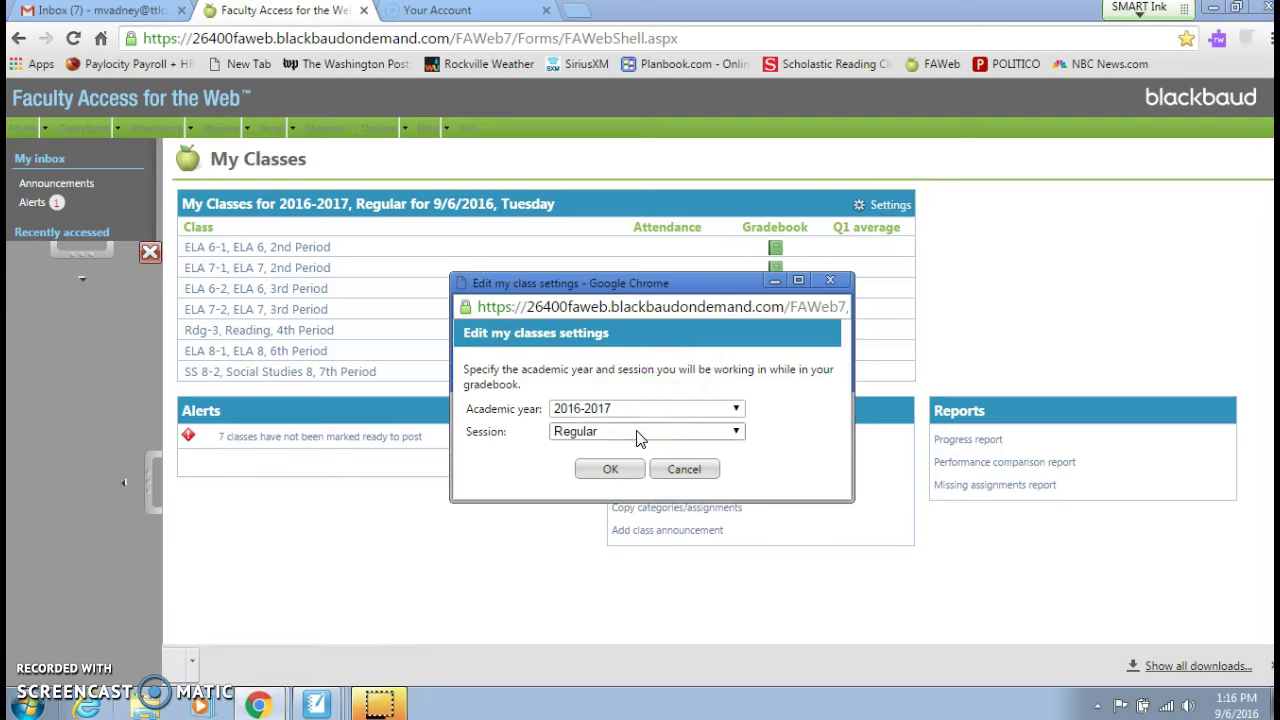
left_click(618, 469)
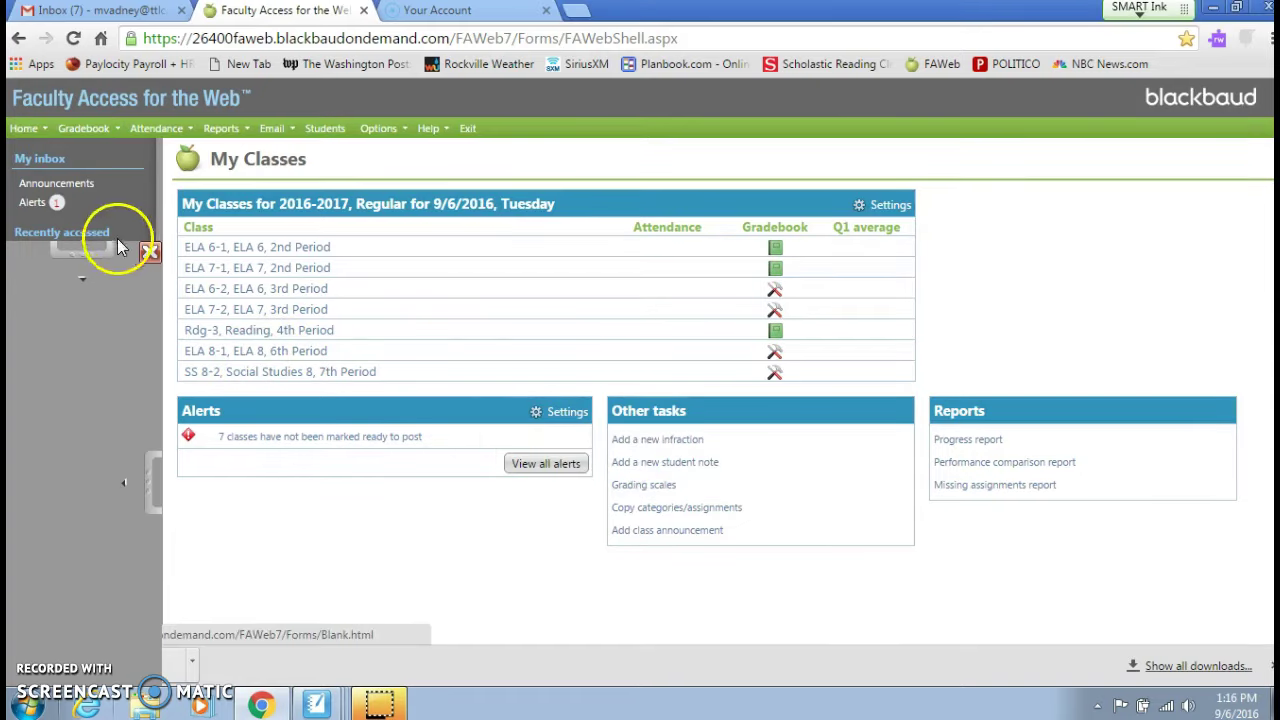
left_click(82, 130)
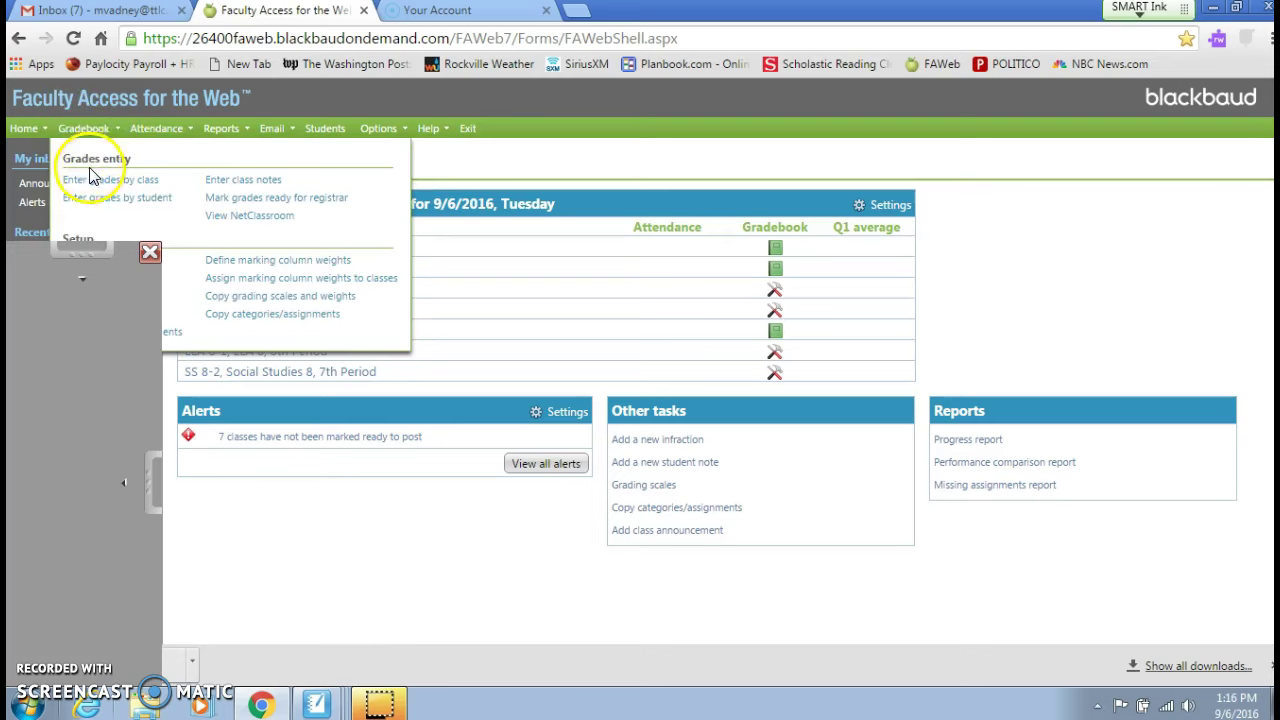
left_click_drag(136, 257, 131, 297)
left_click(130, 277)
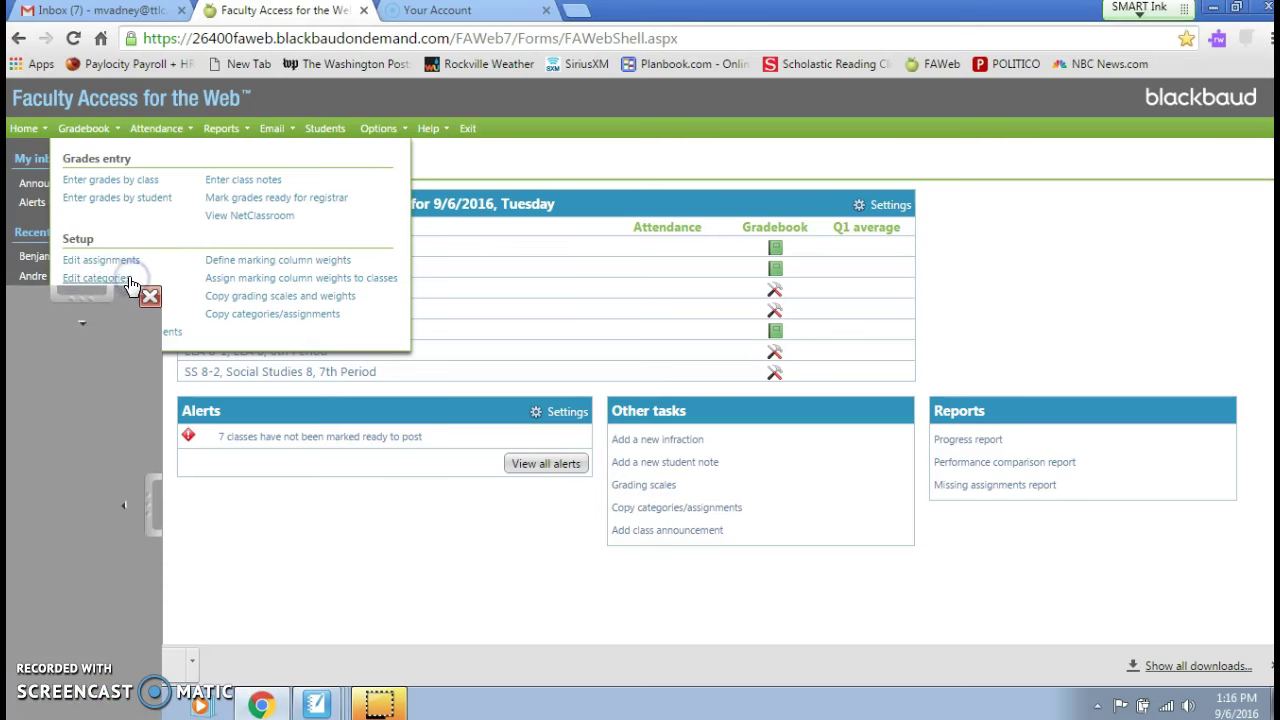
left_click_drag(143, 290, 110, 260)
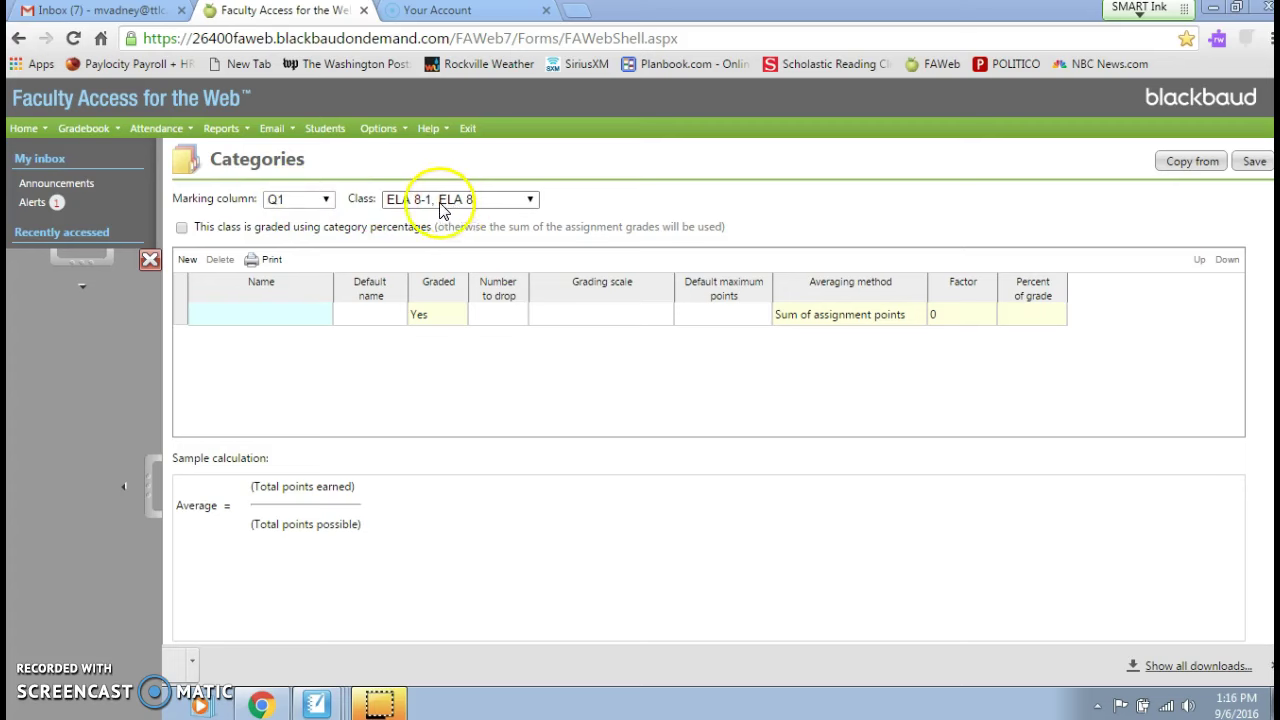
- Turn on category-percentage grading for ELA 8-1, accept the recalculation warning, and select the first Name cell
left_click(183, 229)
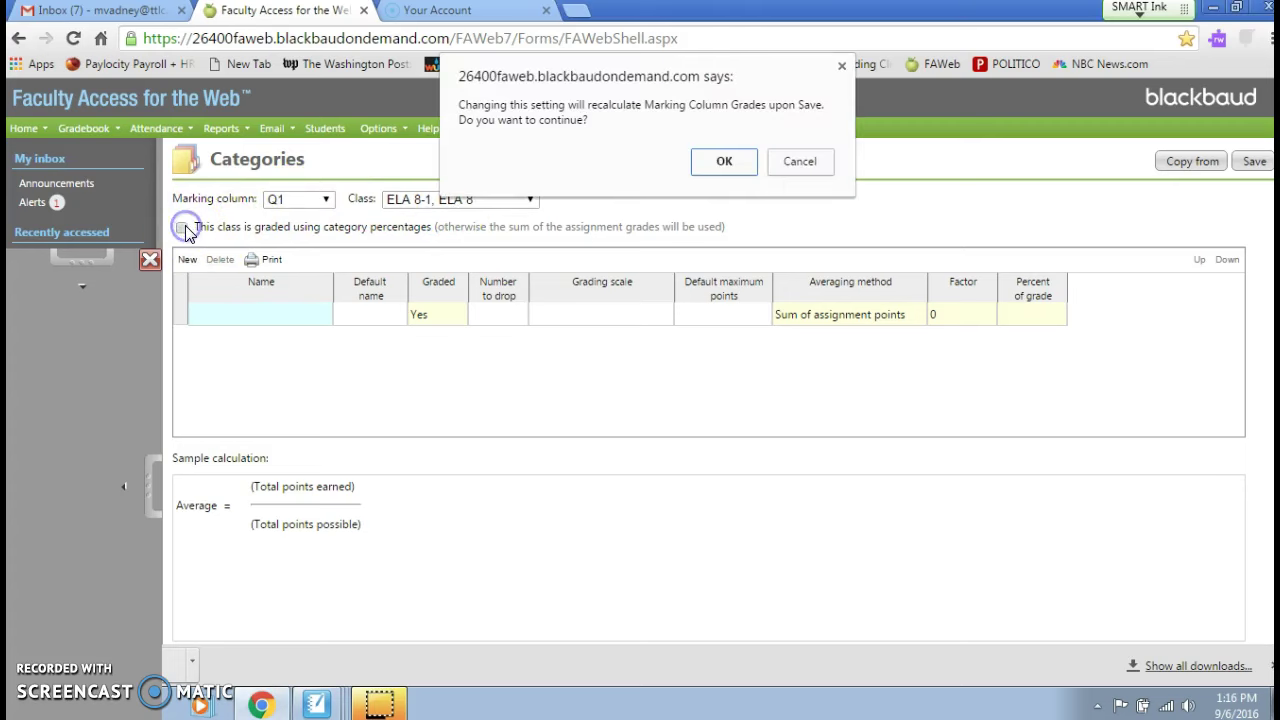
left_click(716, 163)
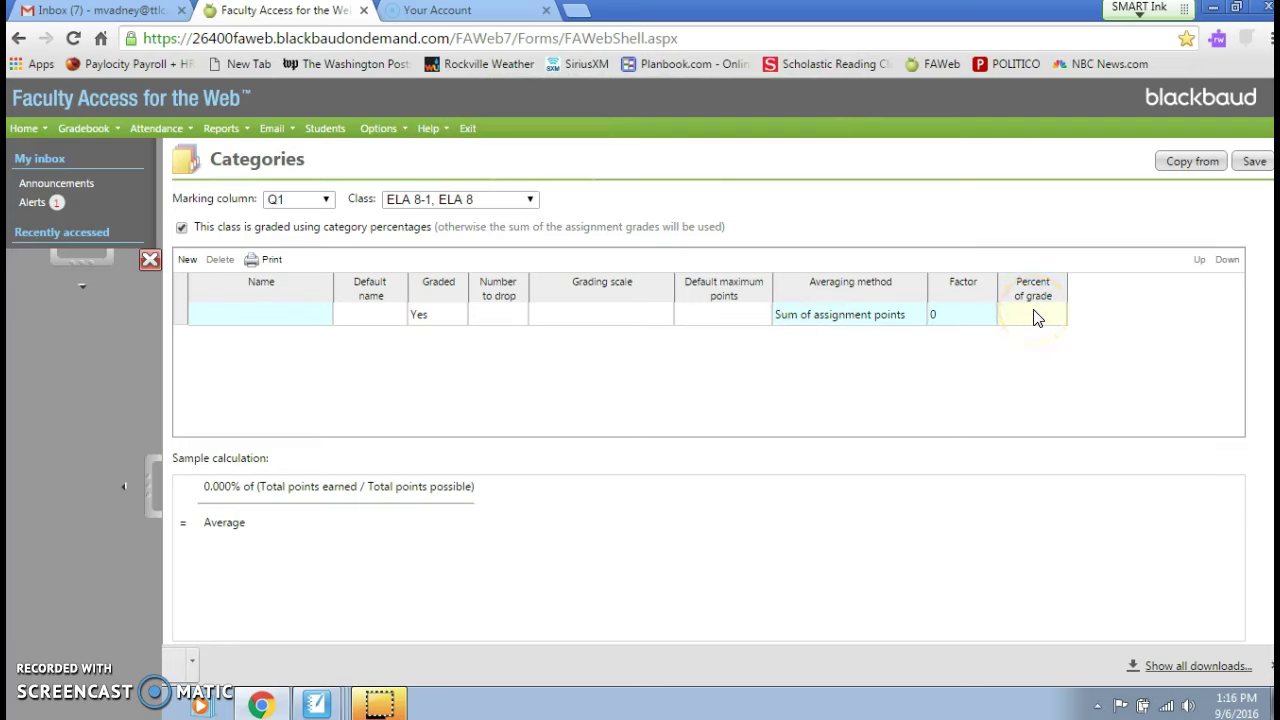
left_click(252, 316)
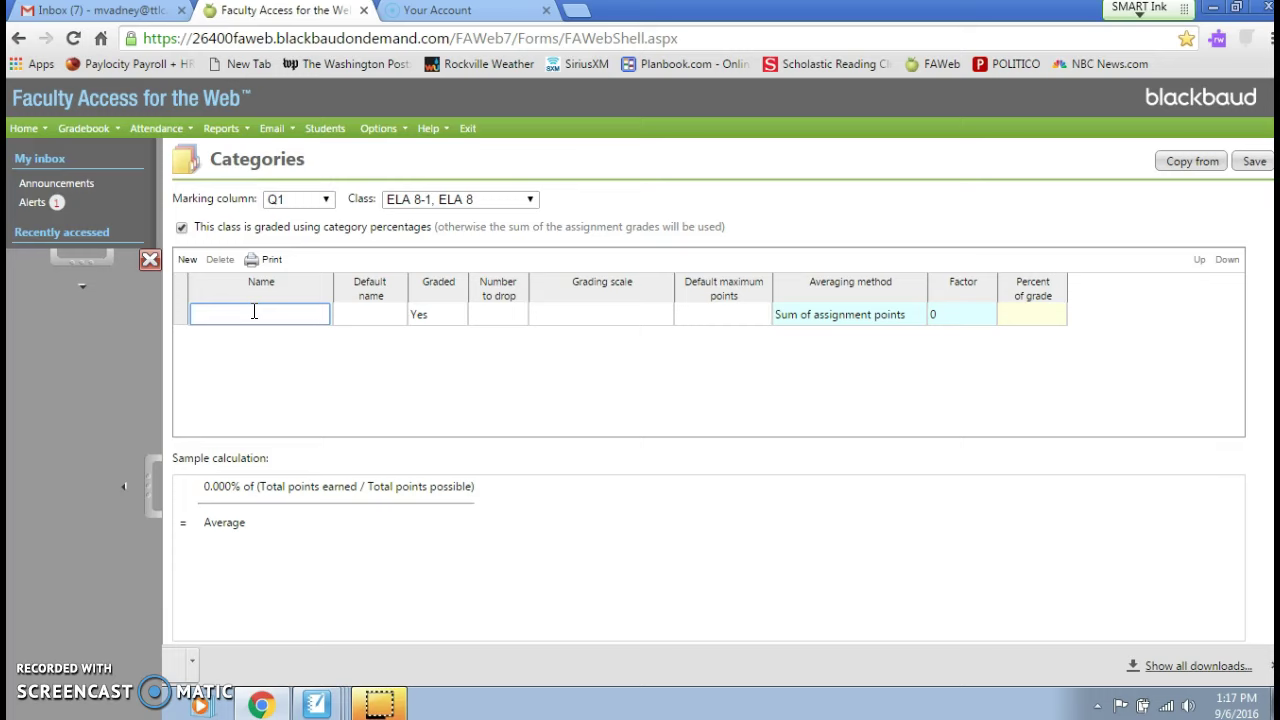
- Add the categories Vocabulary (VOC) and Sentence Variety (SV)
type("Vocabulary")
key("Tab")
type("VOC")
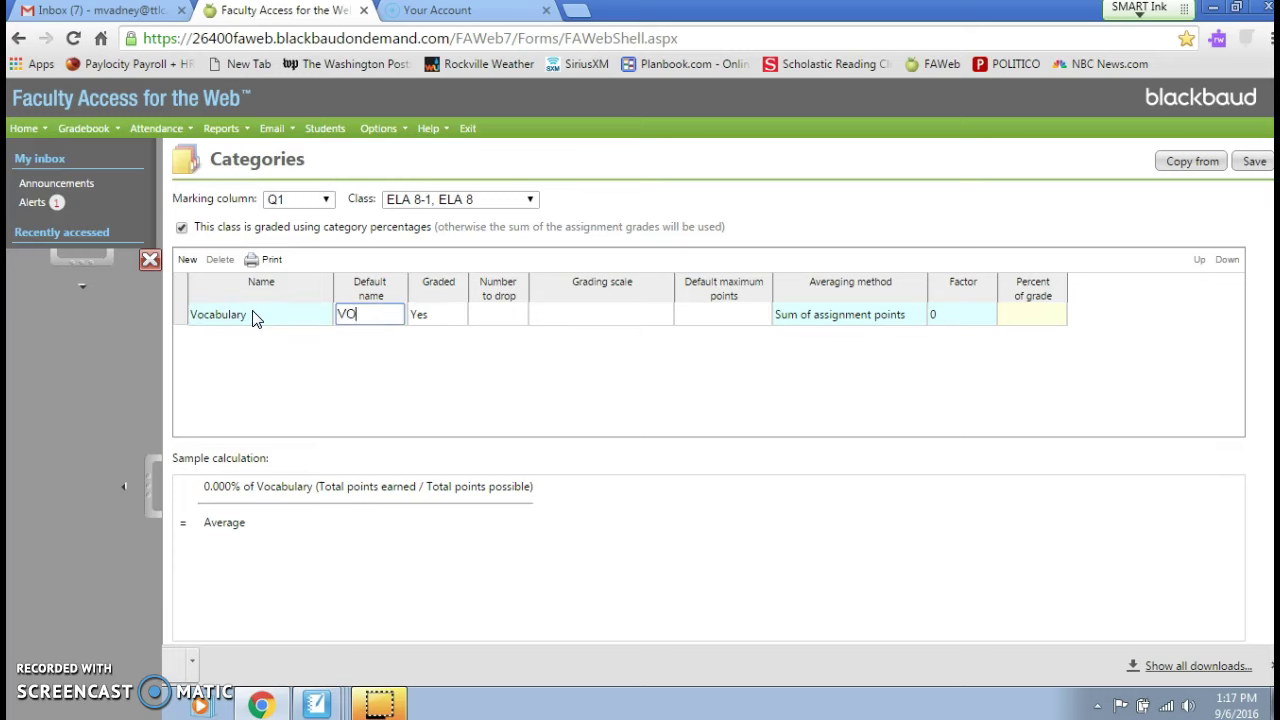
left_click(186, 261)
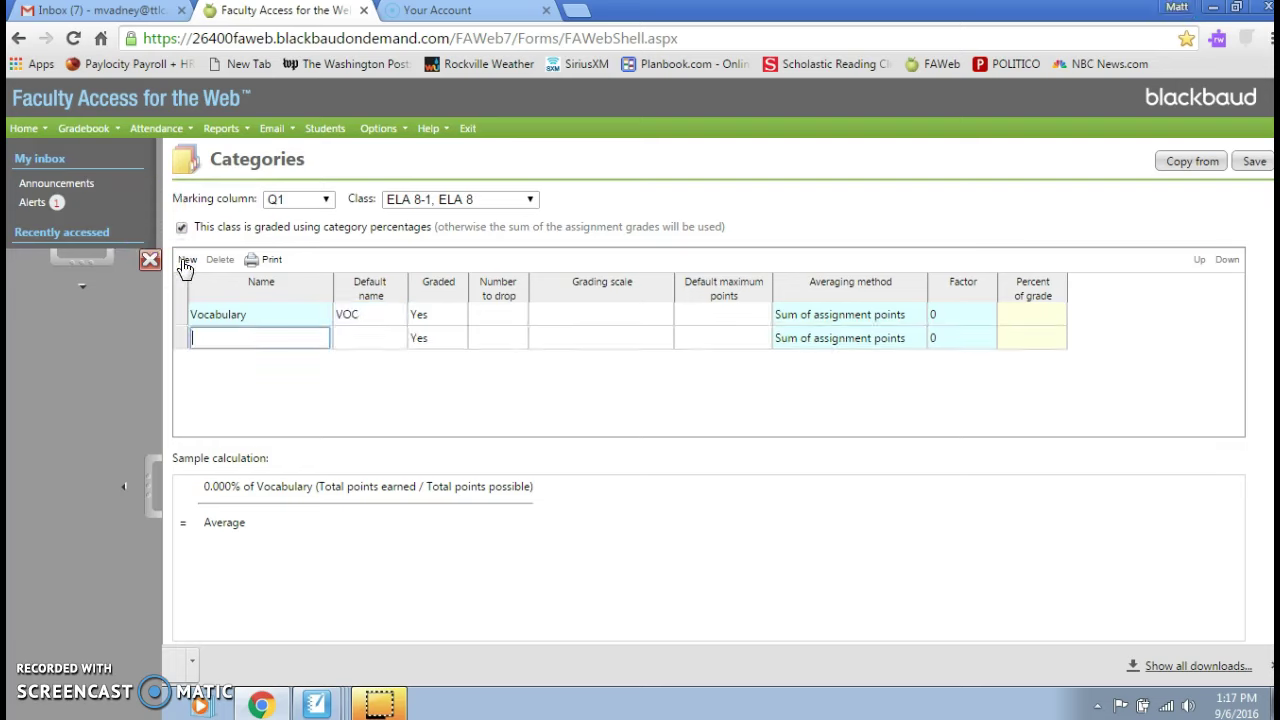
type("Sentence Variety")
left_click(328, 337)
key("Tab")
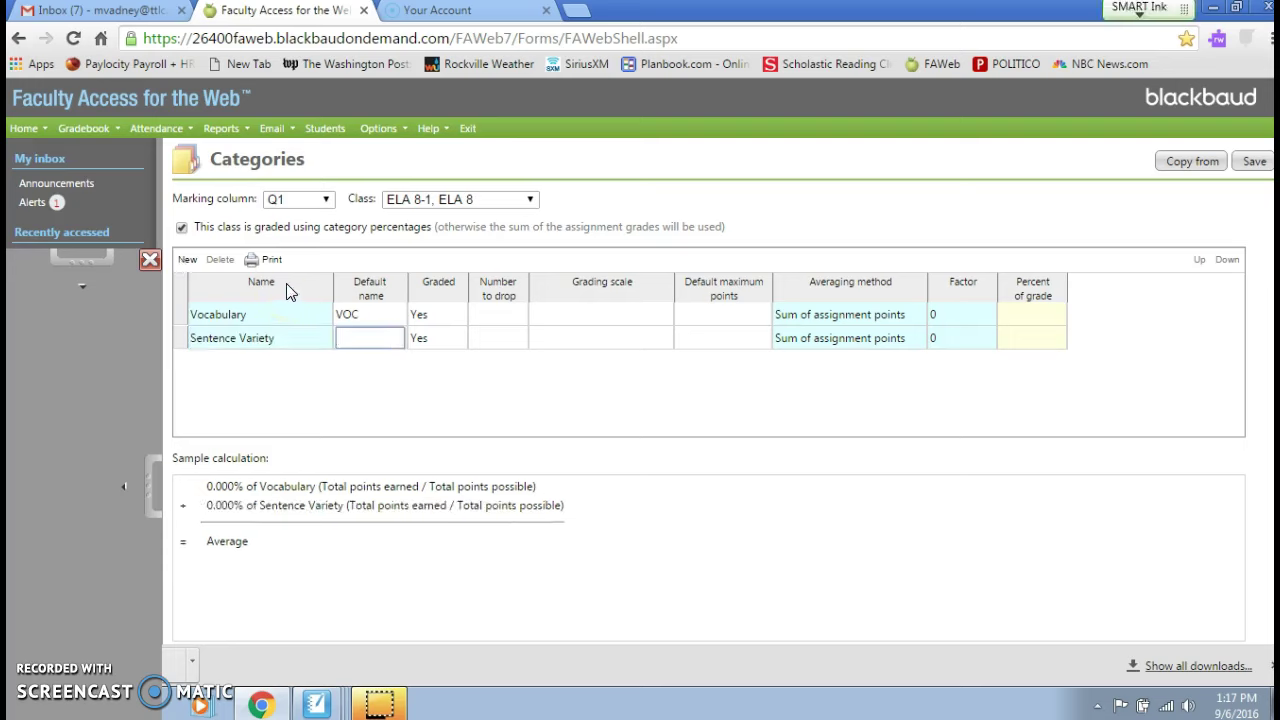
type("SV")
- Add Edit and Revise (ER) and Paragraphs (PAR), leaving a new blank row below
left_click(187, 262)
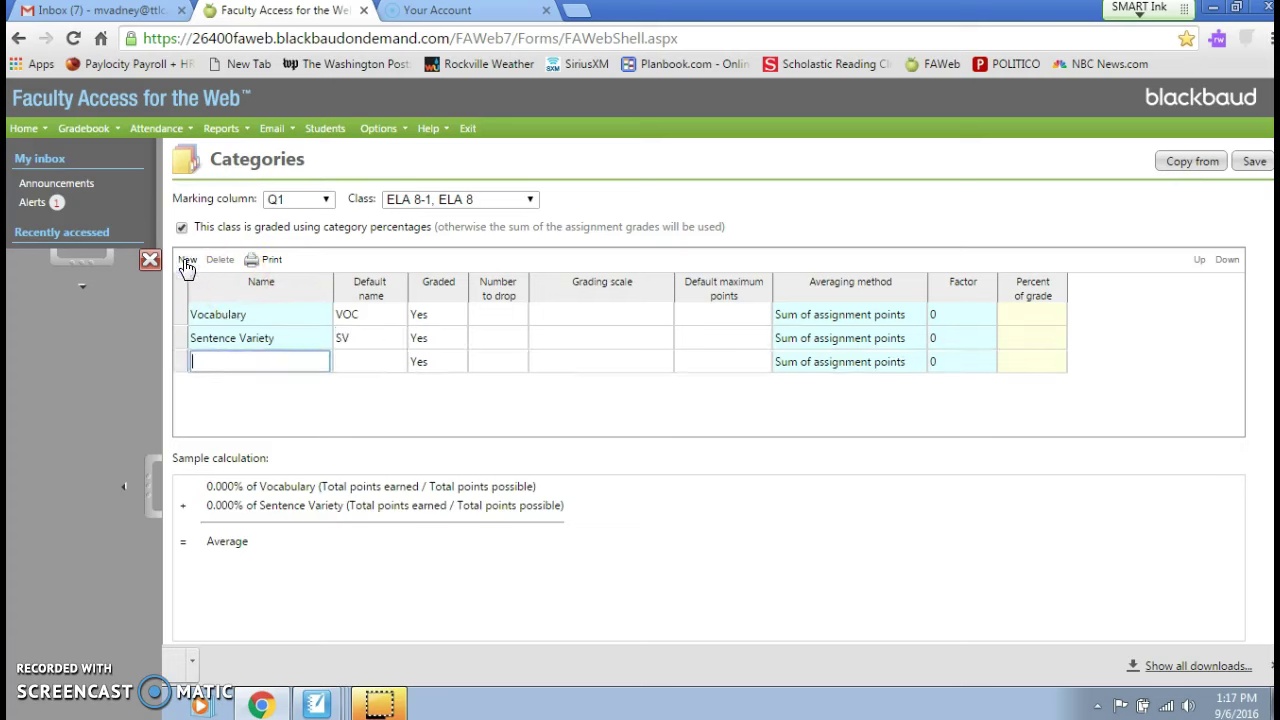
type("Edit and REvi")
key("BackSpace")
key("BackSpace")
key("BackSpace")
type("evise")
key("Tab")
type("ER")
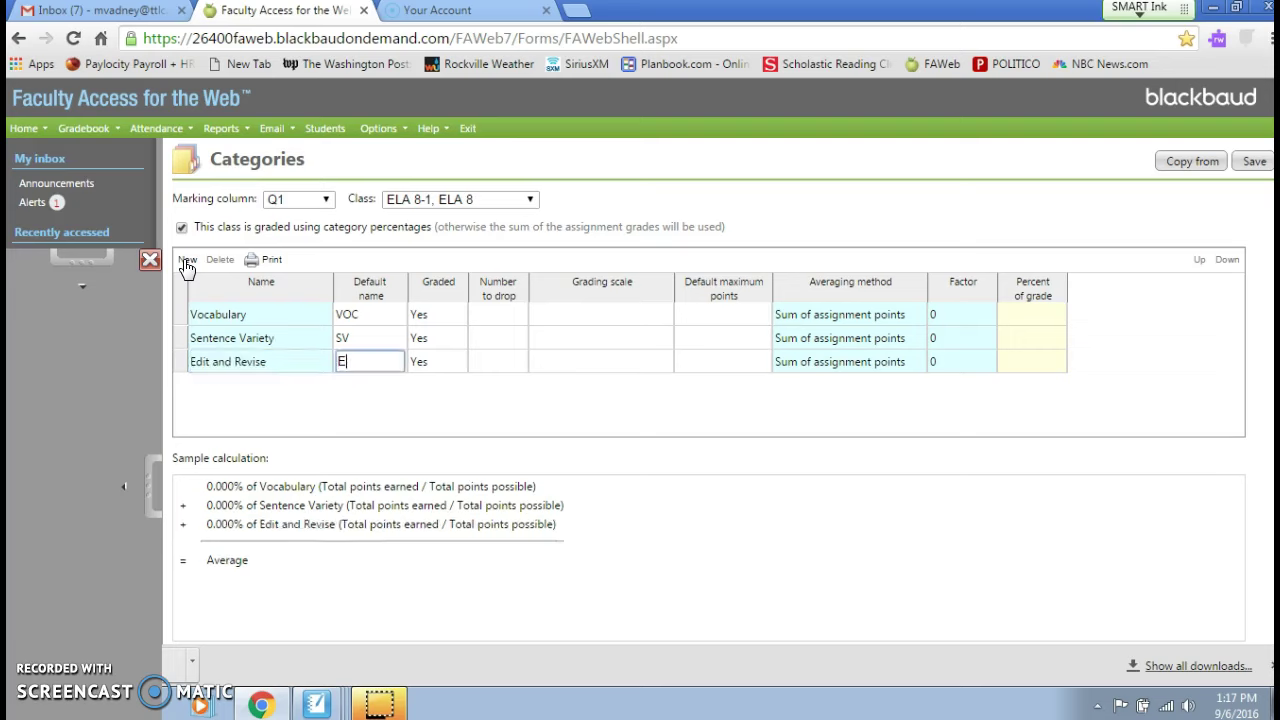
left_click(186, 264)
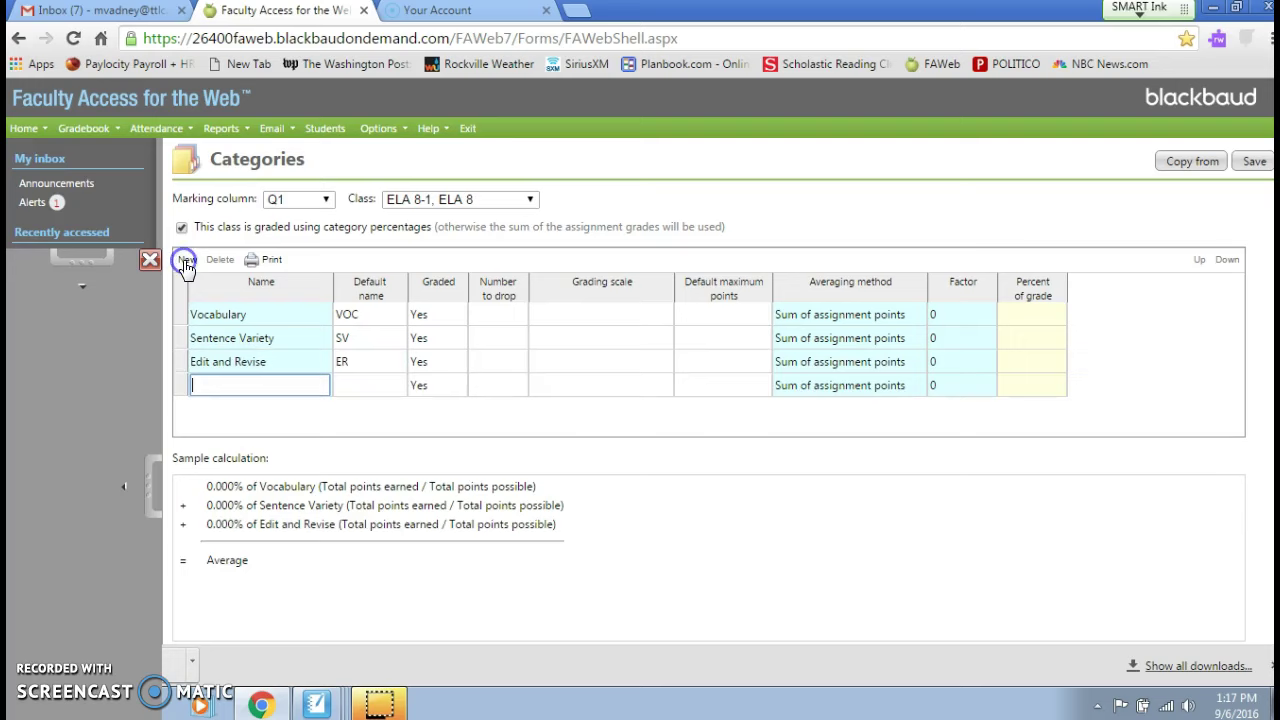
type("Paragraphs")
key("Tab")
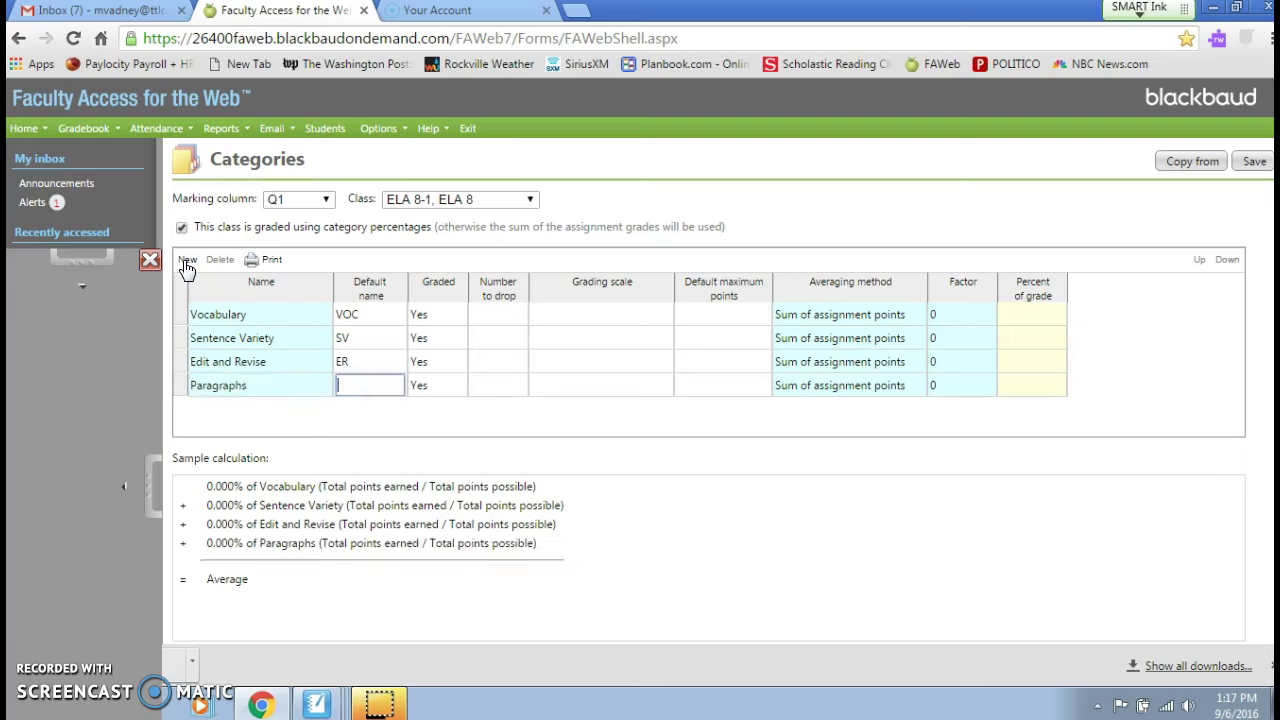
type("PAR")
key("Tab")
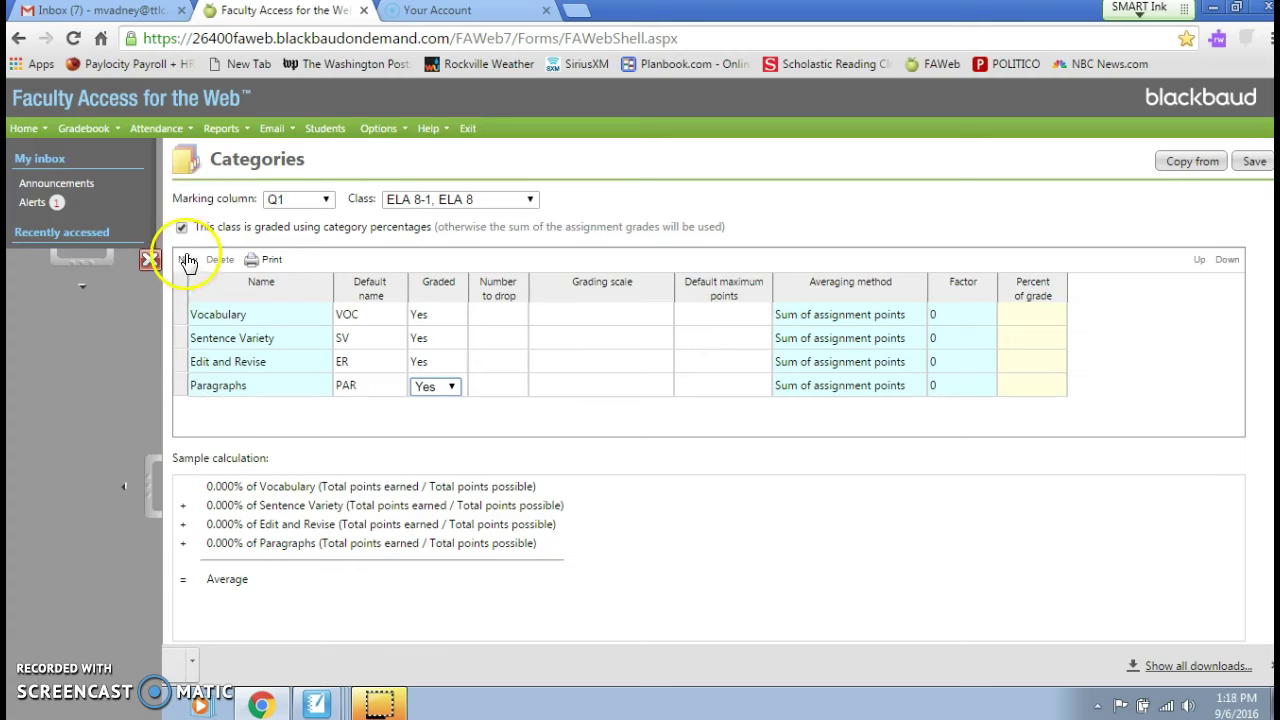
left_click(187, 262)
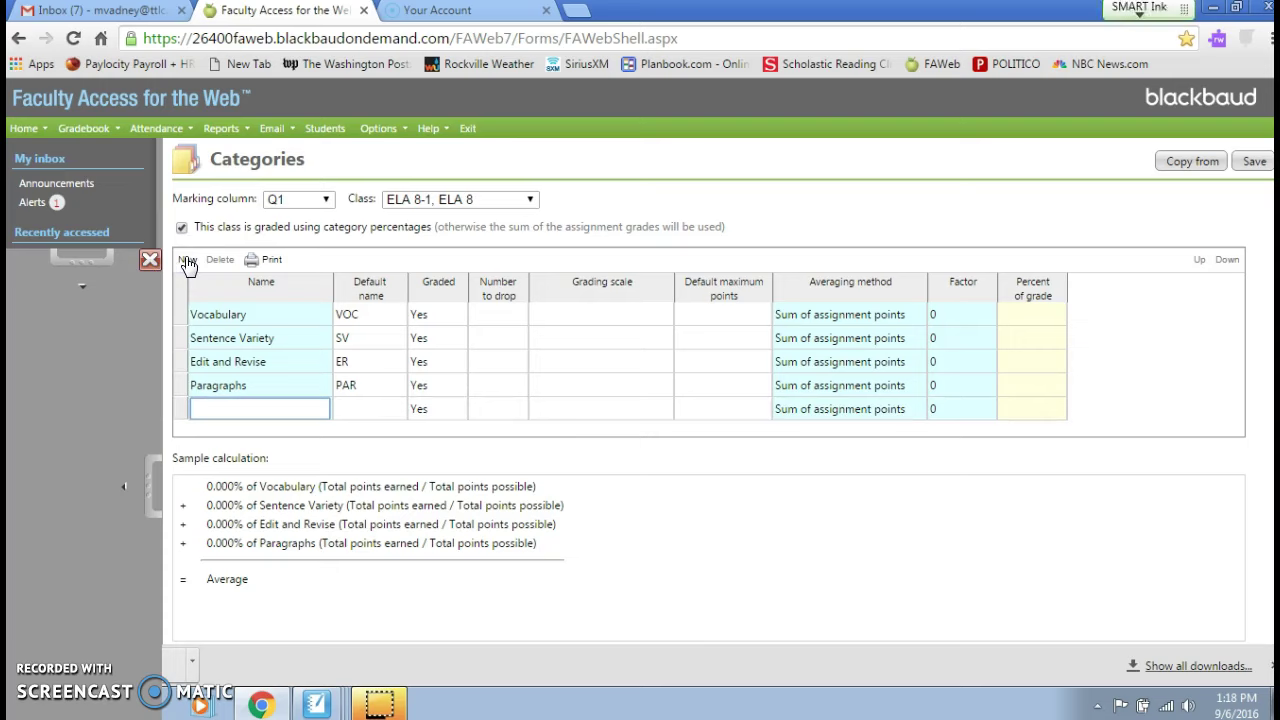
- Add the categories Plan (PL) and Grammar Classwork (GC)
type("Plan")
key("Tab")
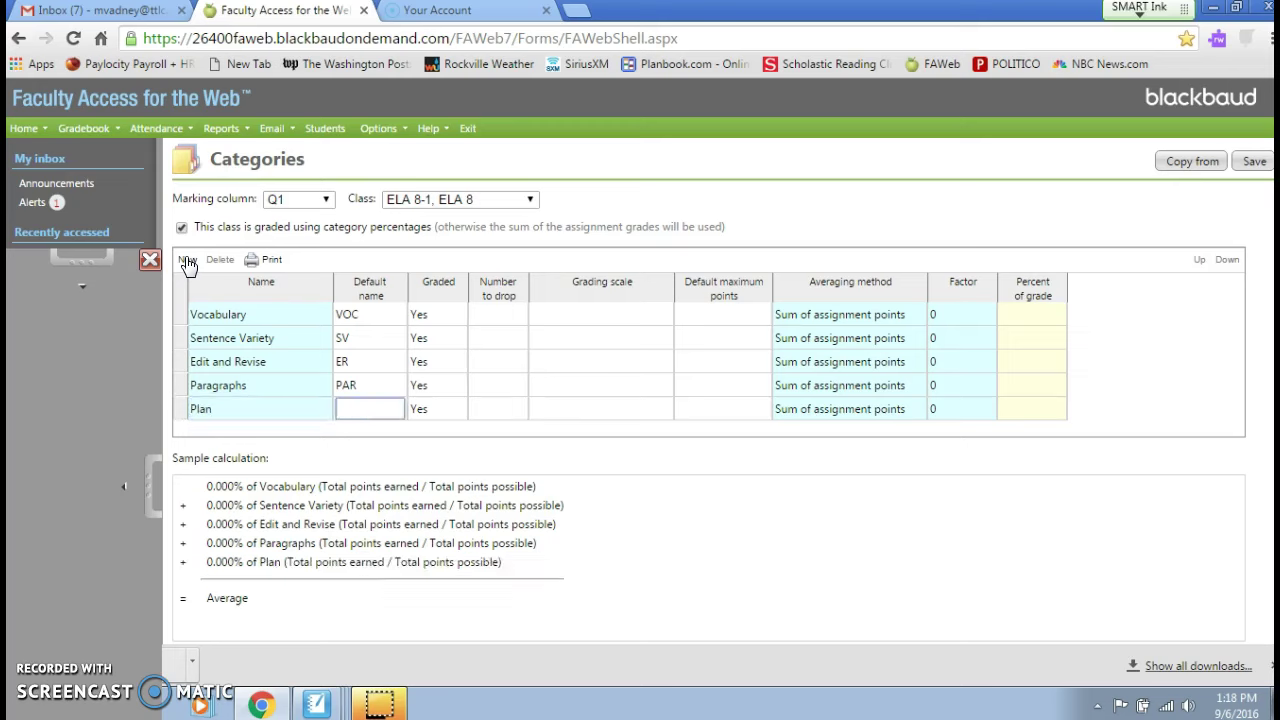
type("PL")
left_click(188, 263)
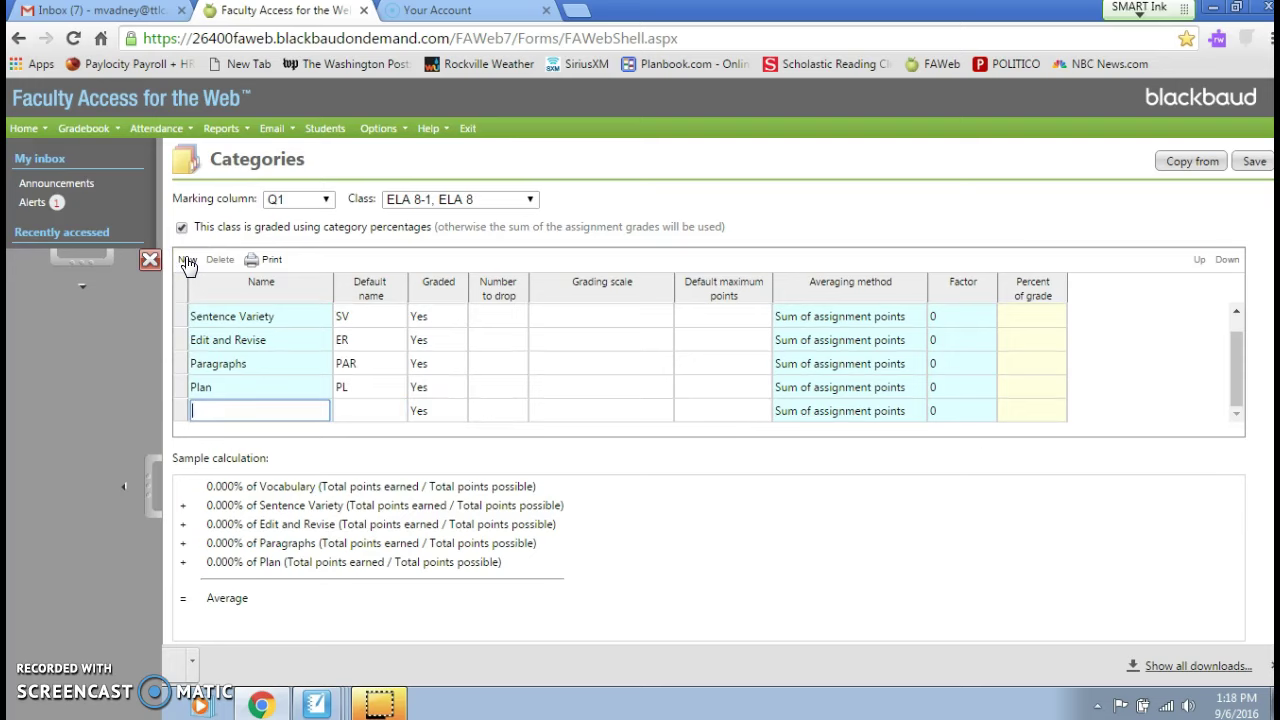
type("Grammar Classwork")
key("Tab")
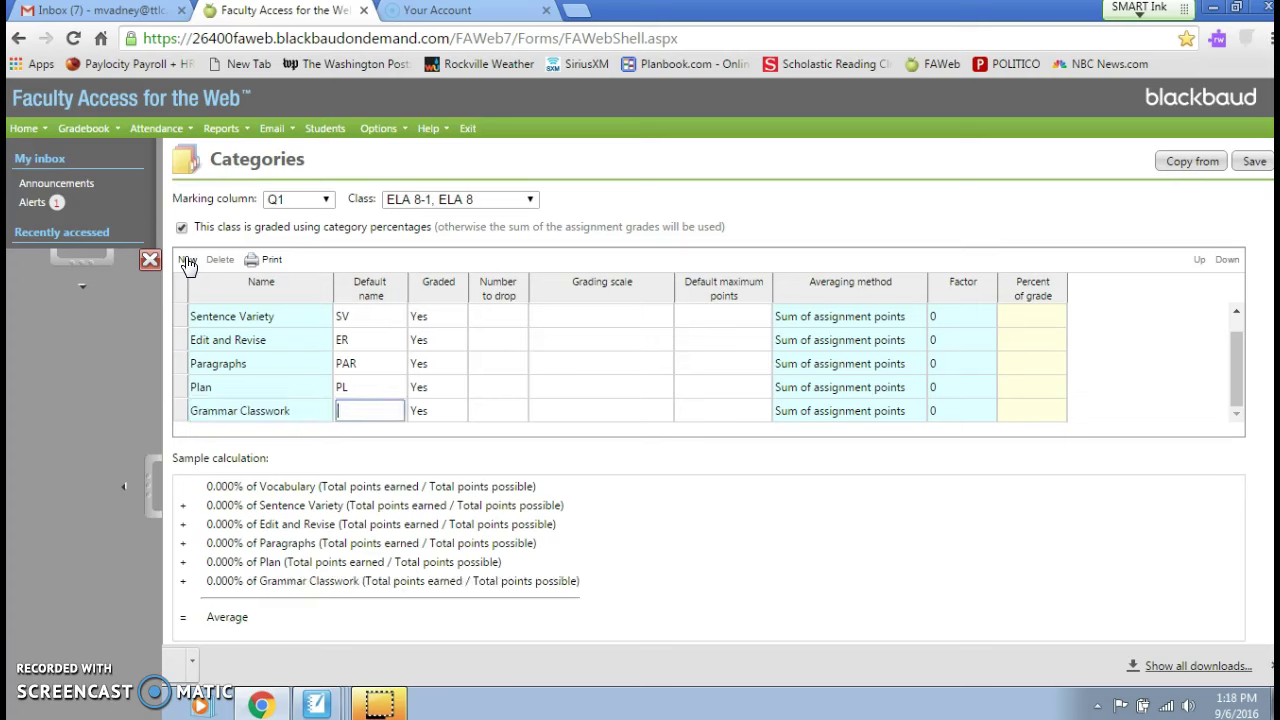
type("GC")
- Add Grammar Homework (GH), Reading Comprehension (RC), Reading Homework and Test (TEST) categories
left_click(187, 262)
type("Gramma")
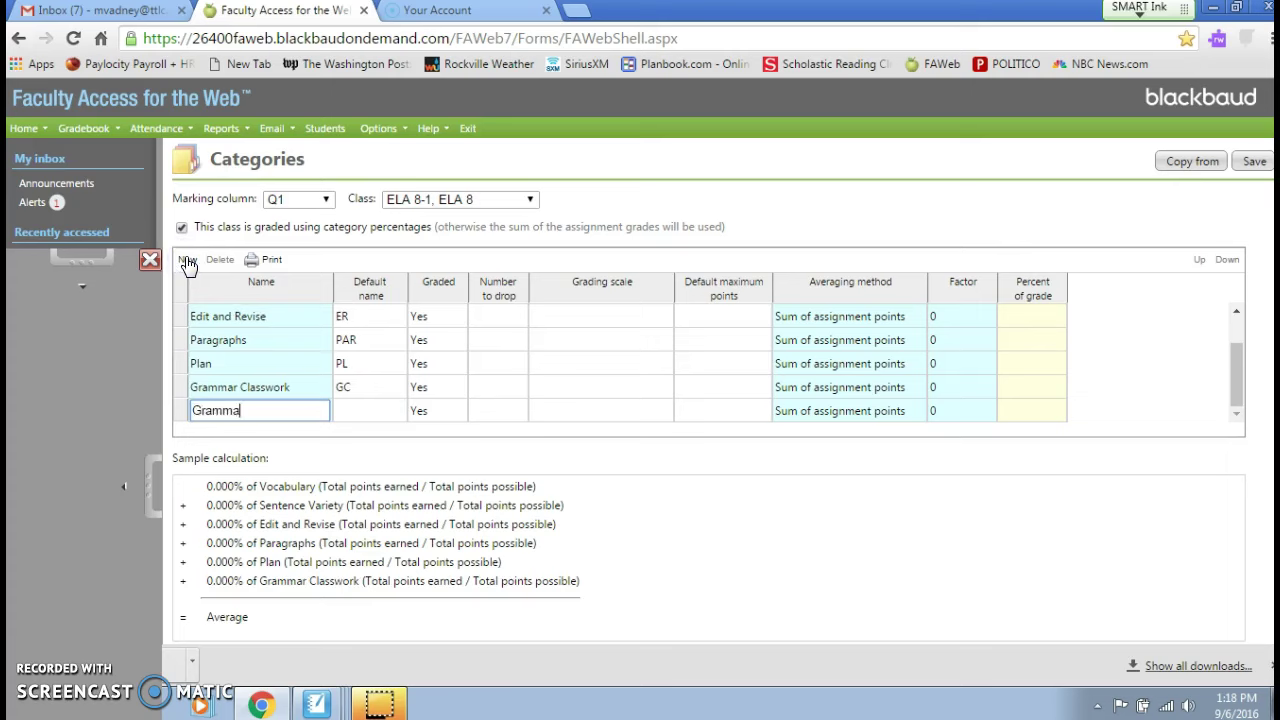
type("r Homework")
key("Tab")
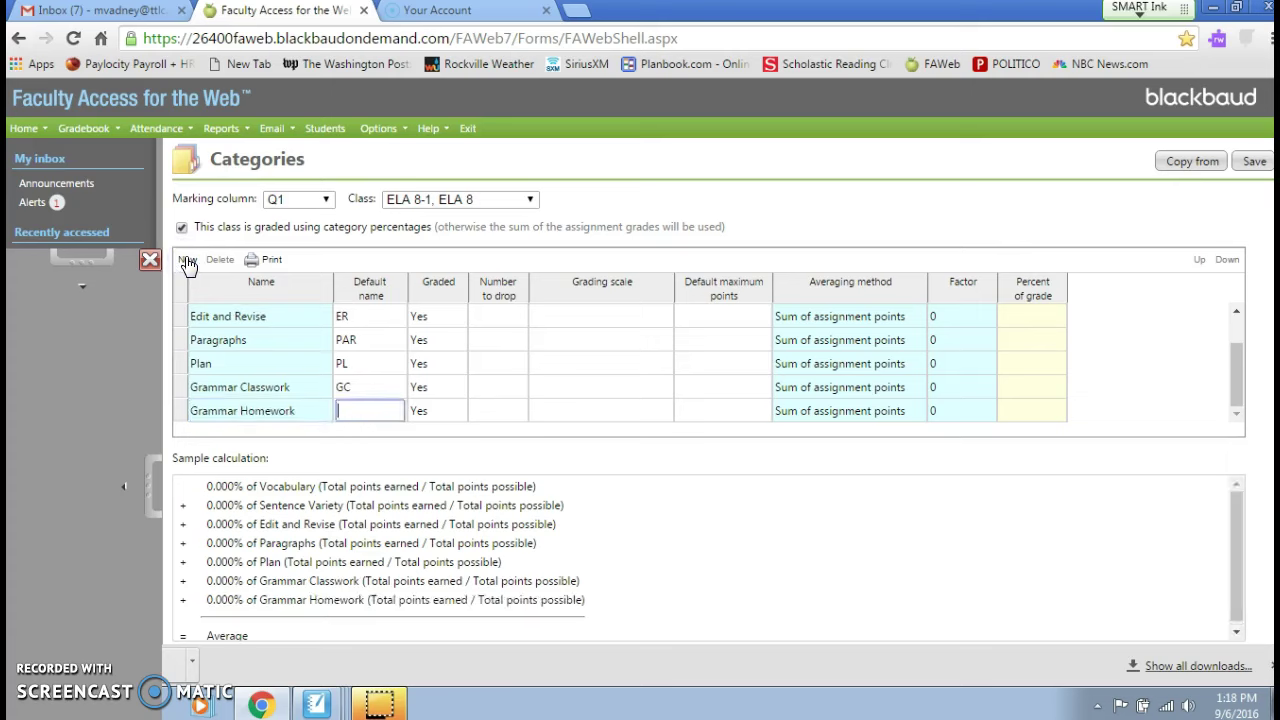
type("GH")
left_click(187, 262)
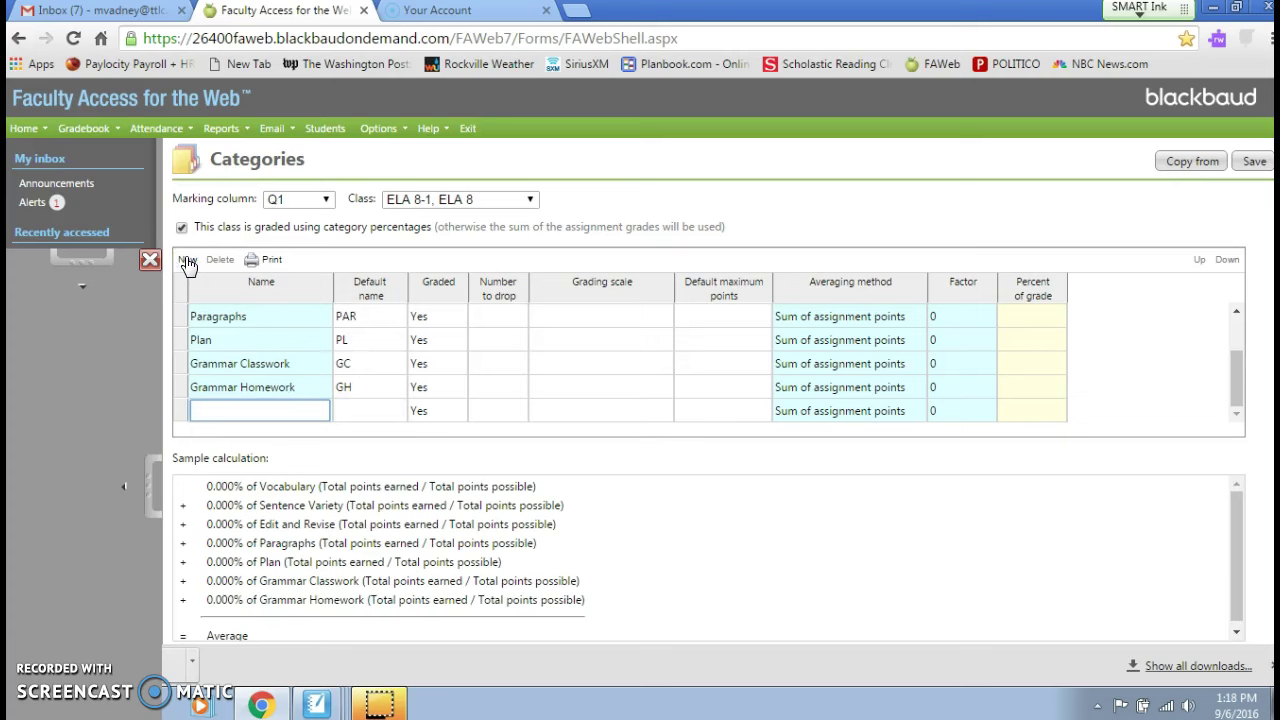
type("Reading Comprehension")
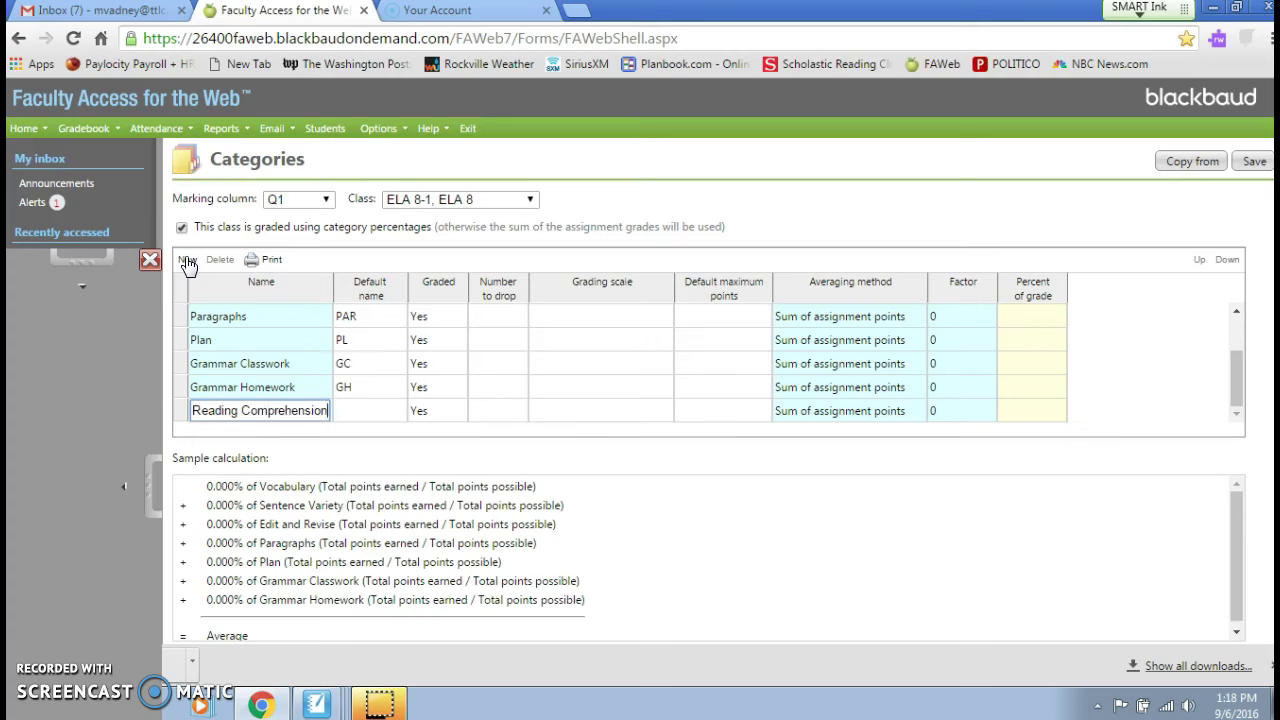
key("Tab")
type("RC")
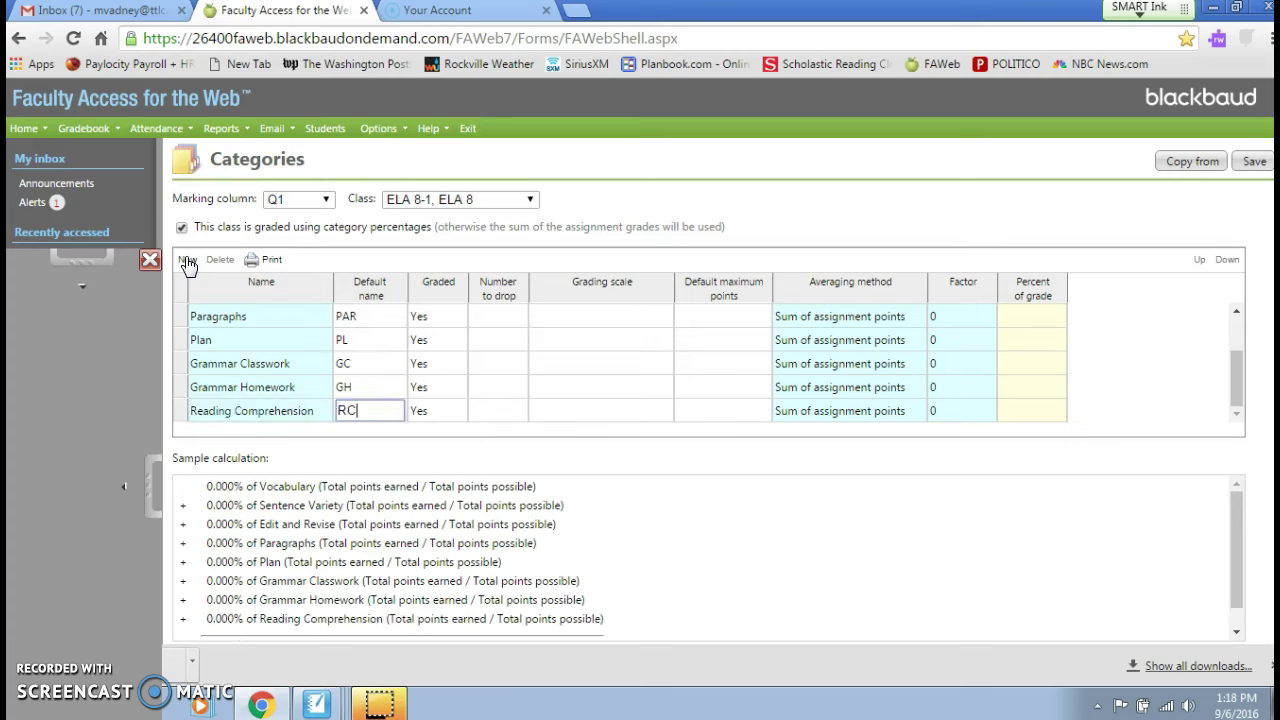
left_click(187, 262)
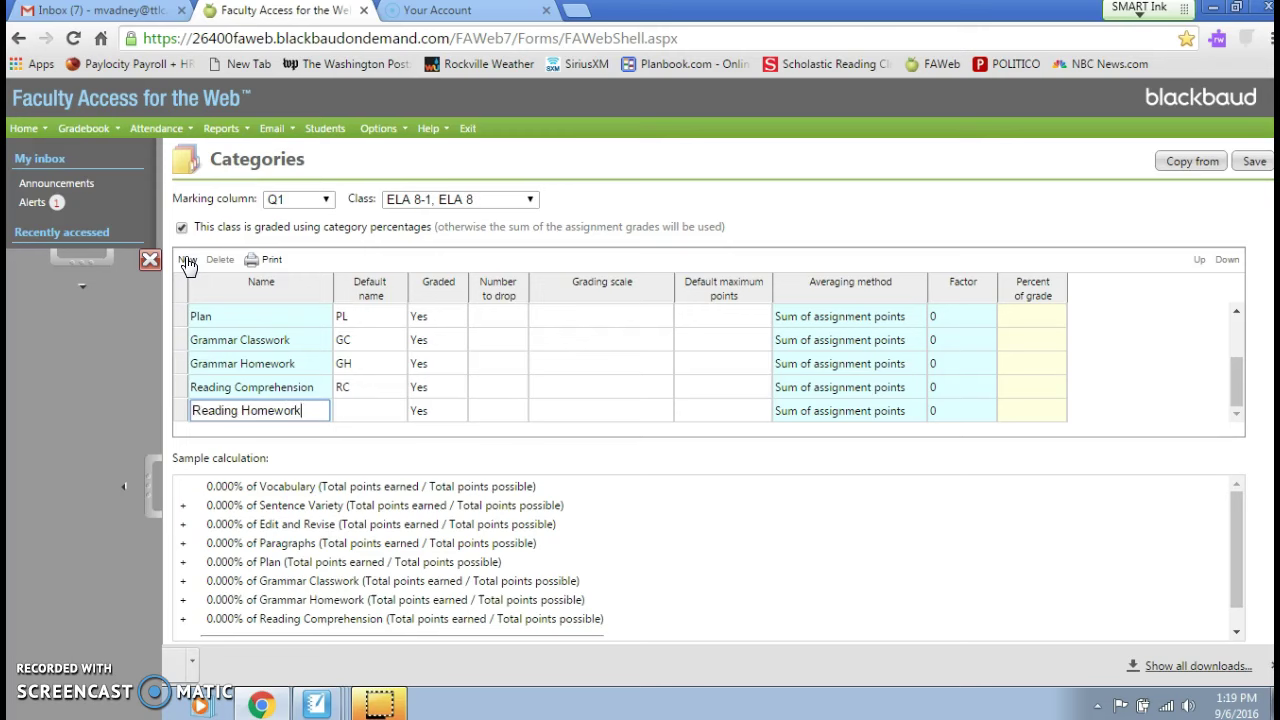
key("Tab")
key("Tab")
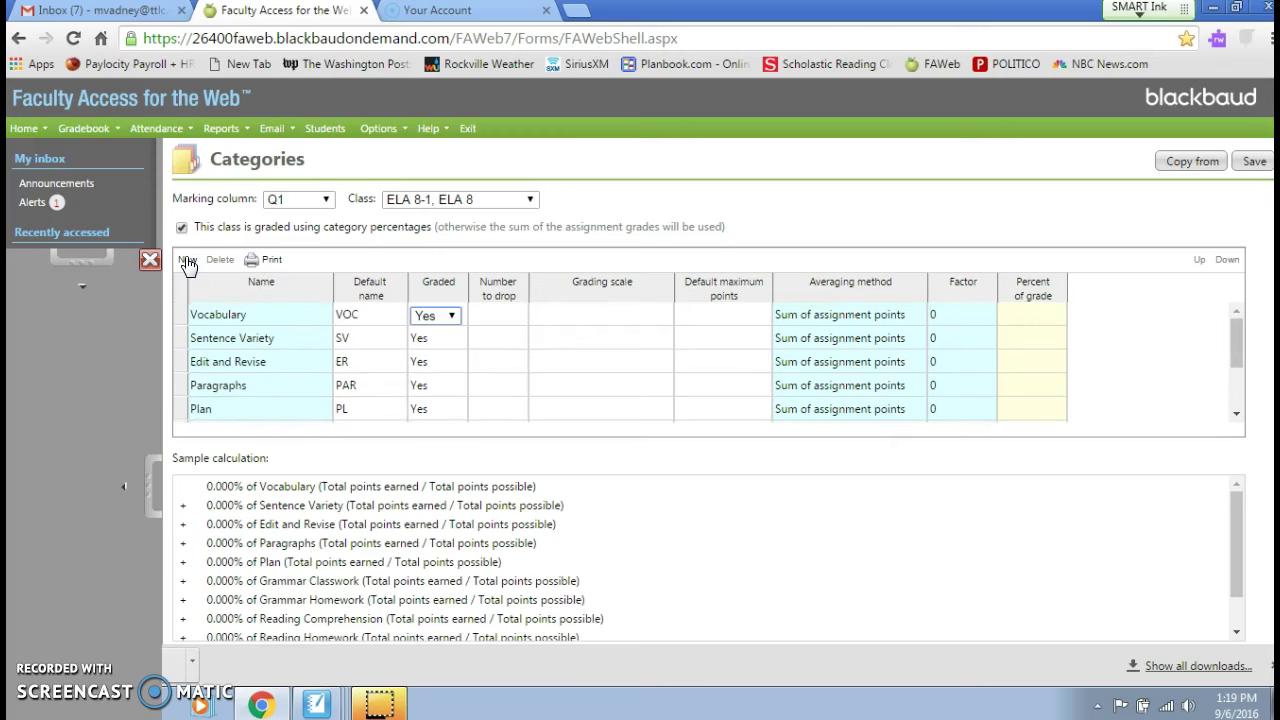
left_click(188, 262)
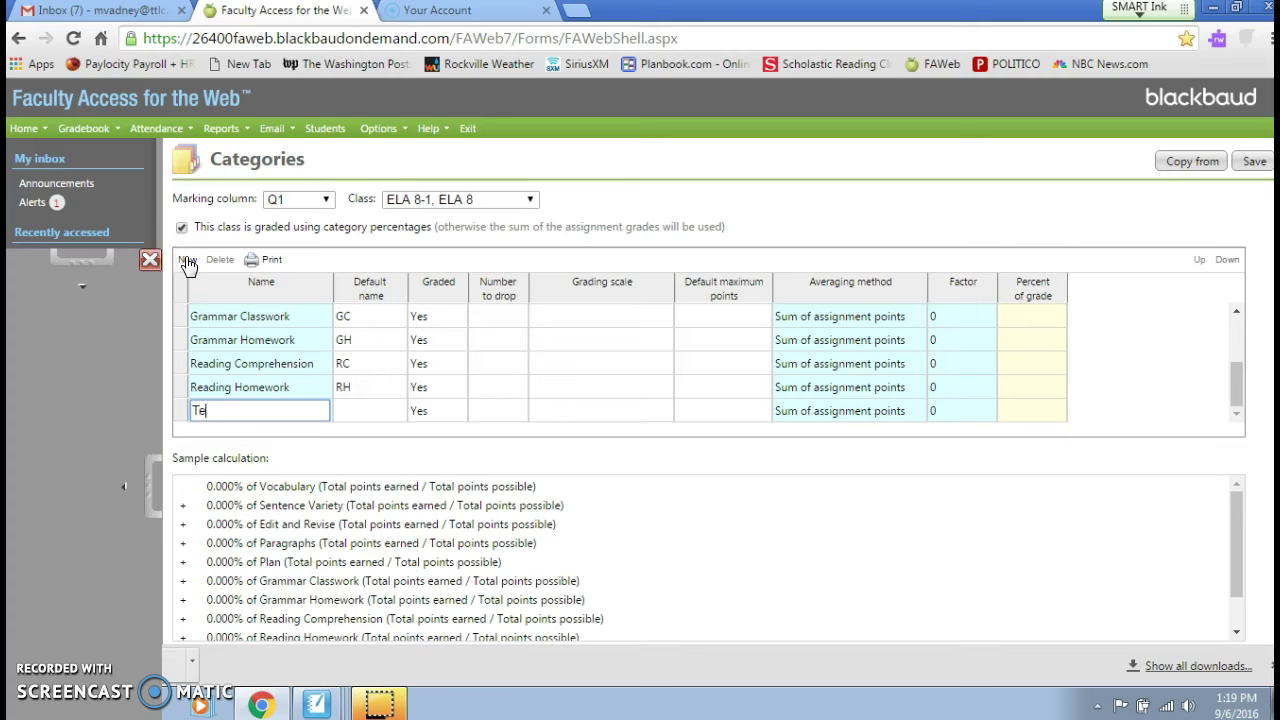
key("Tab")
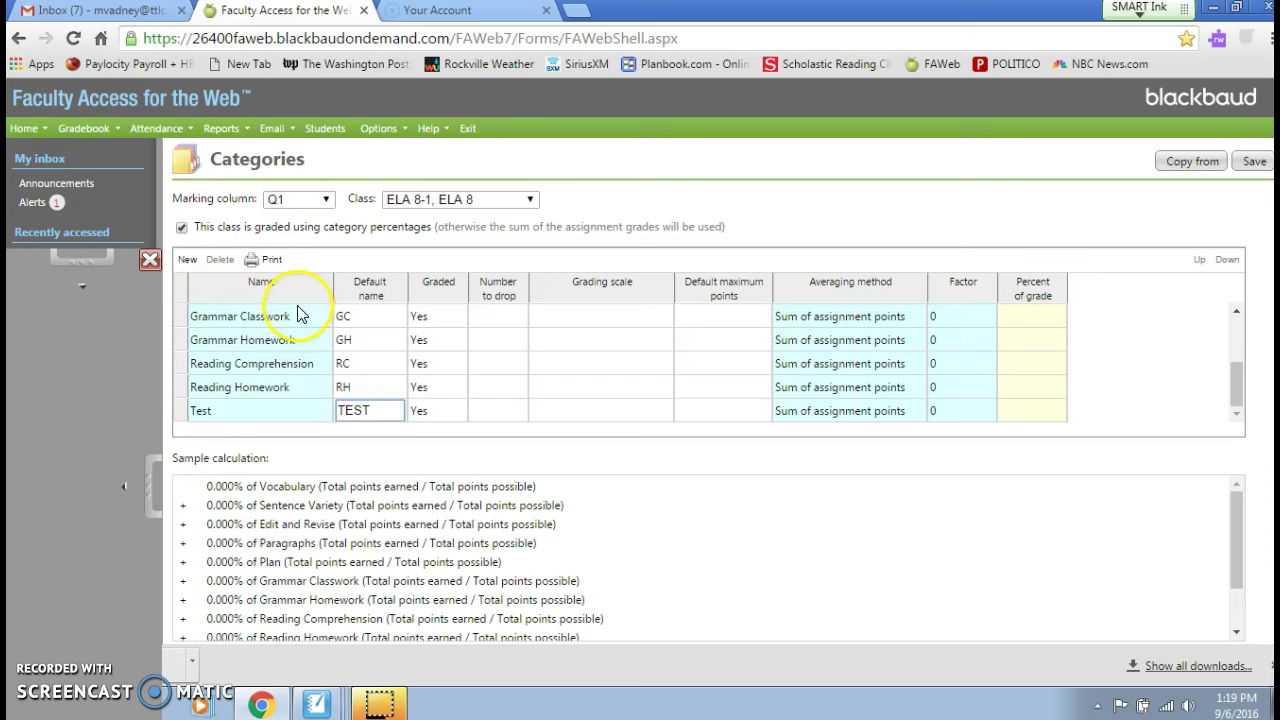
- Give the Vocabulary and Sentence Variety categories a factor of 1
left_click(952, 318)
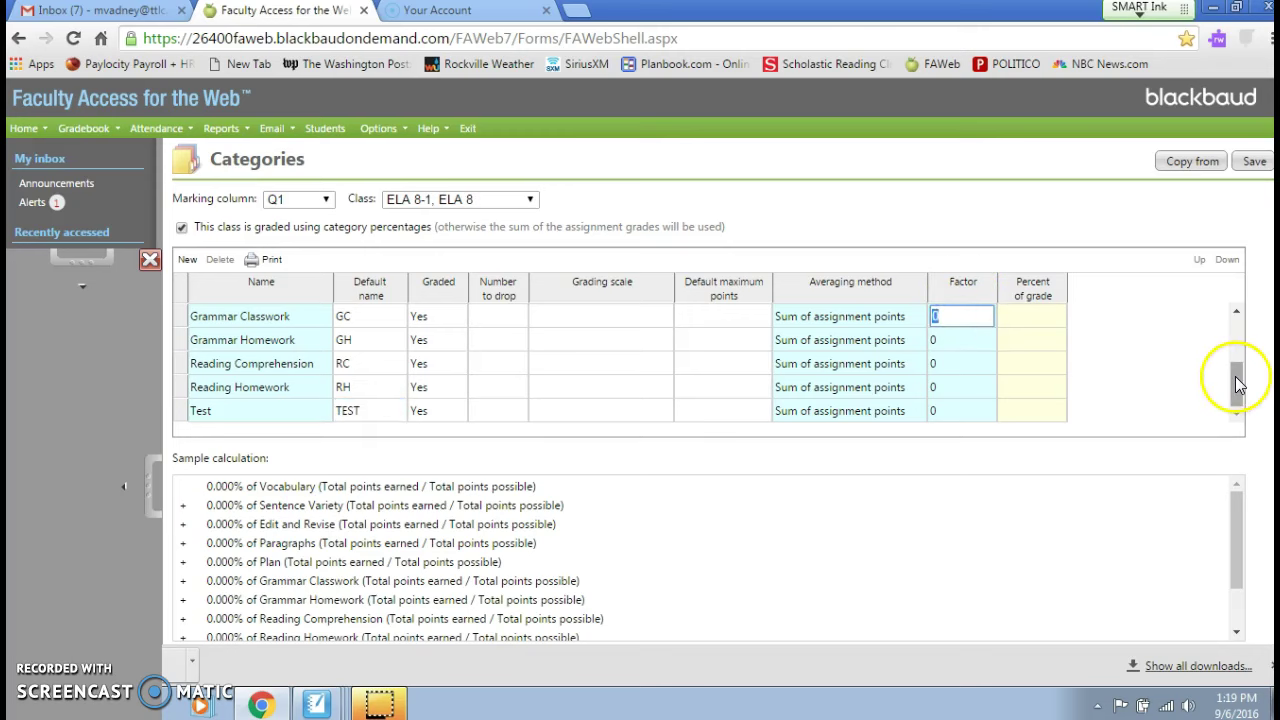
left_click_drag(1238, 385, 1234, 325)
left_click(943, 317)
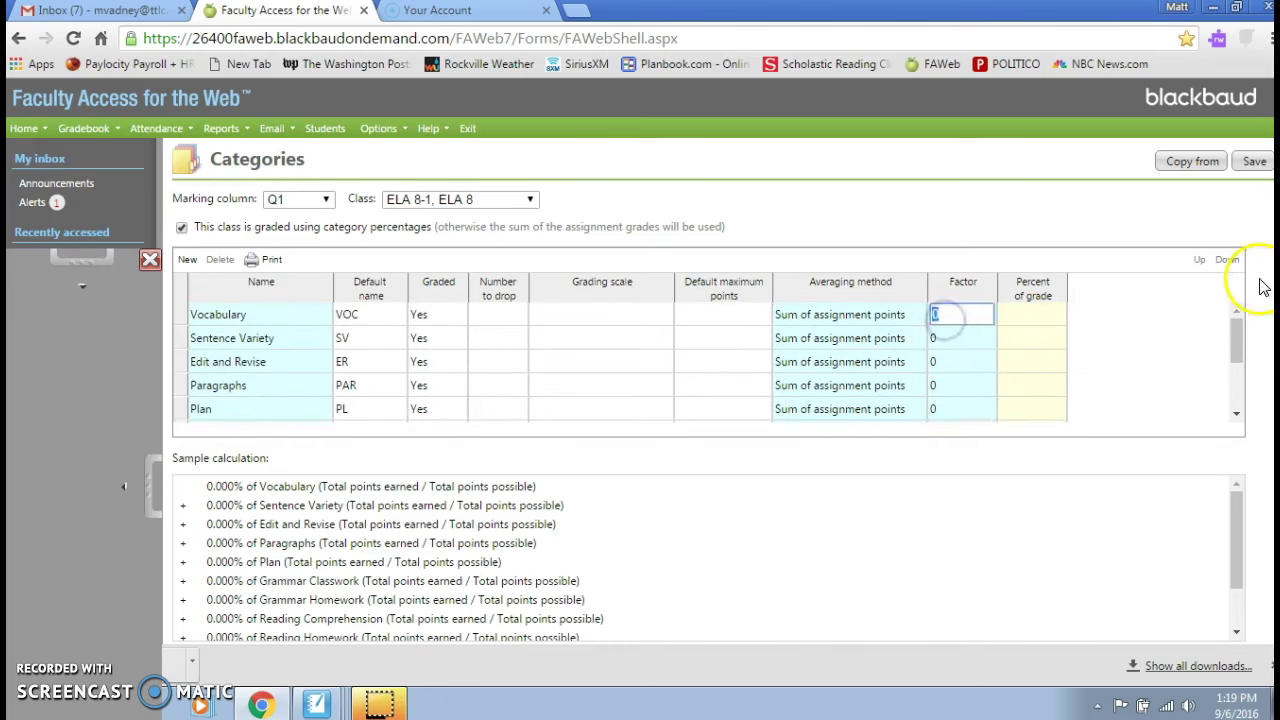
type("1")
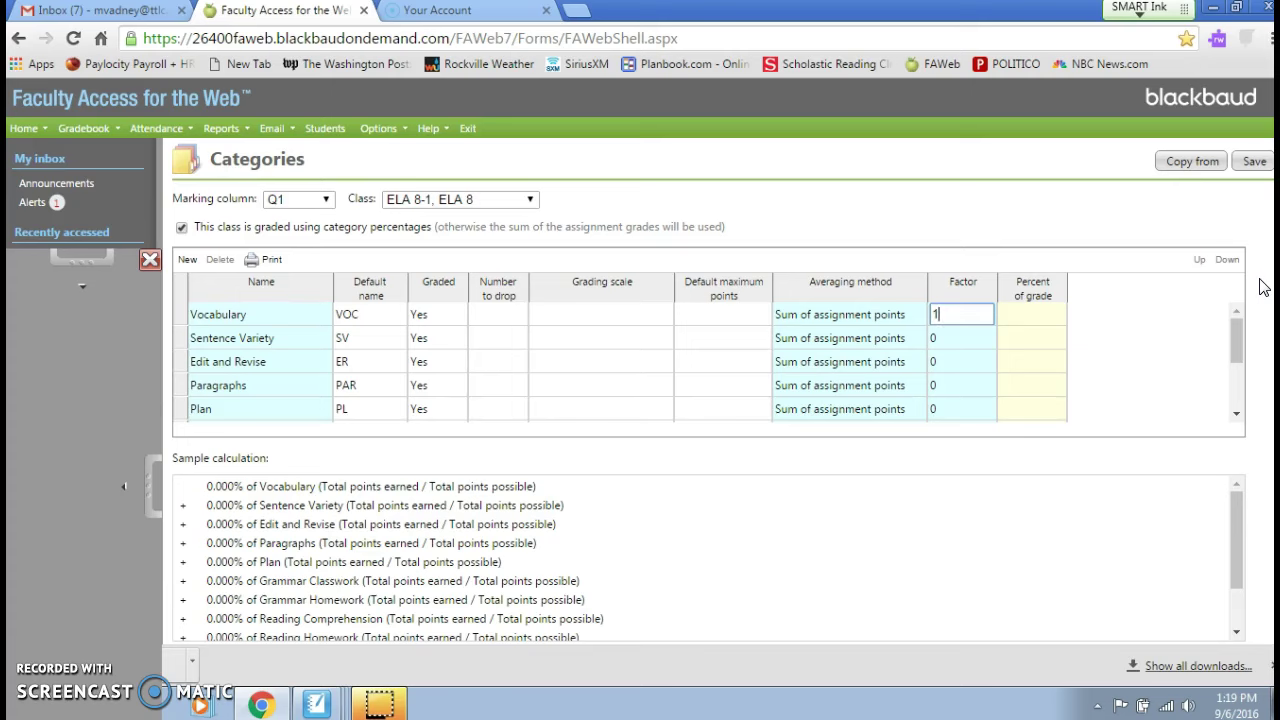
key("Return")
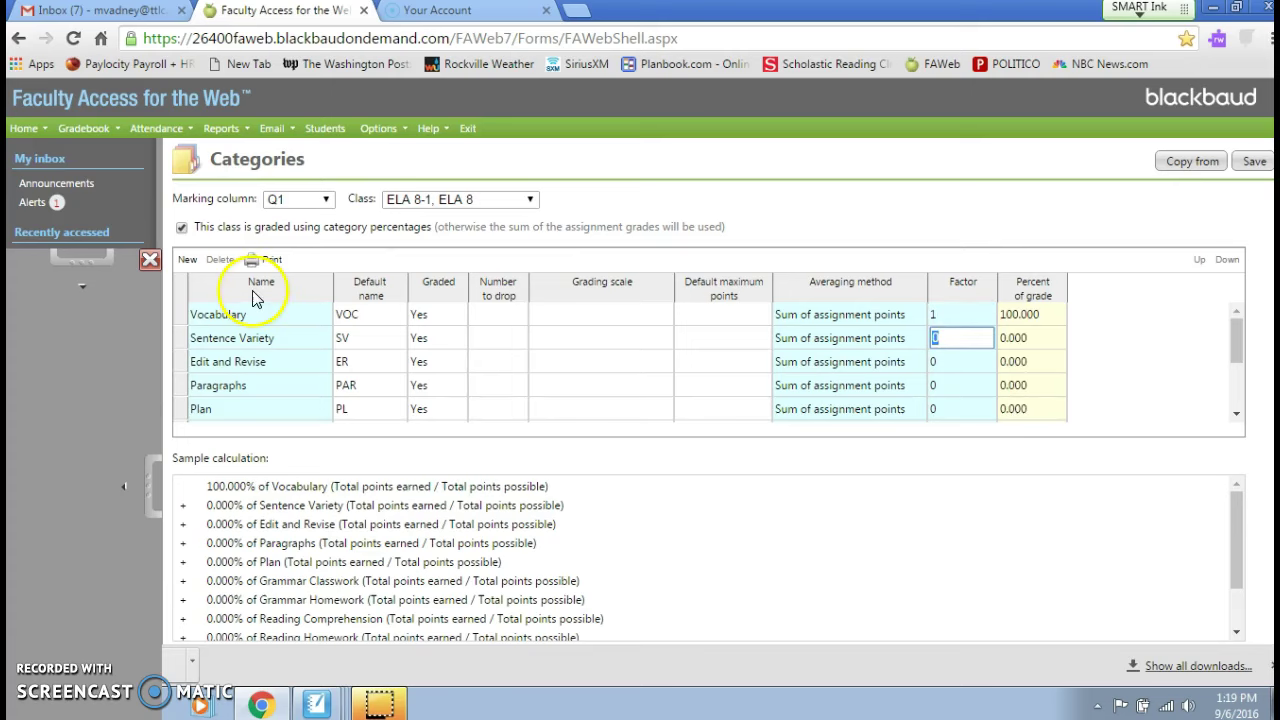
left_click(1030, 312)
type("1")
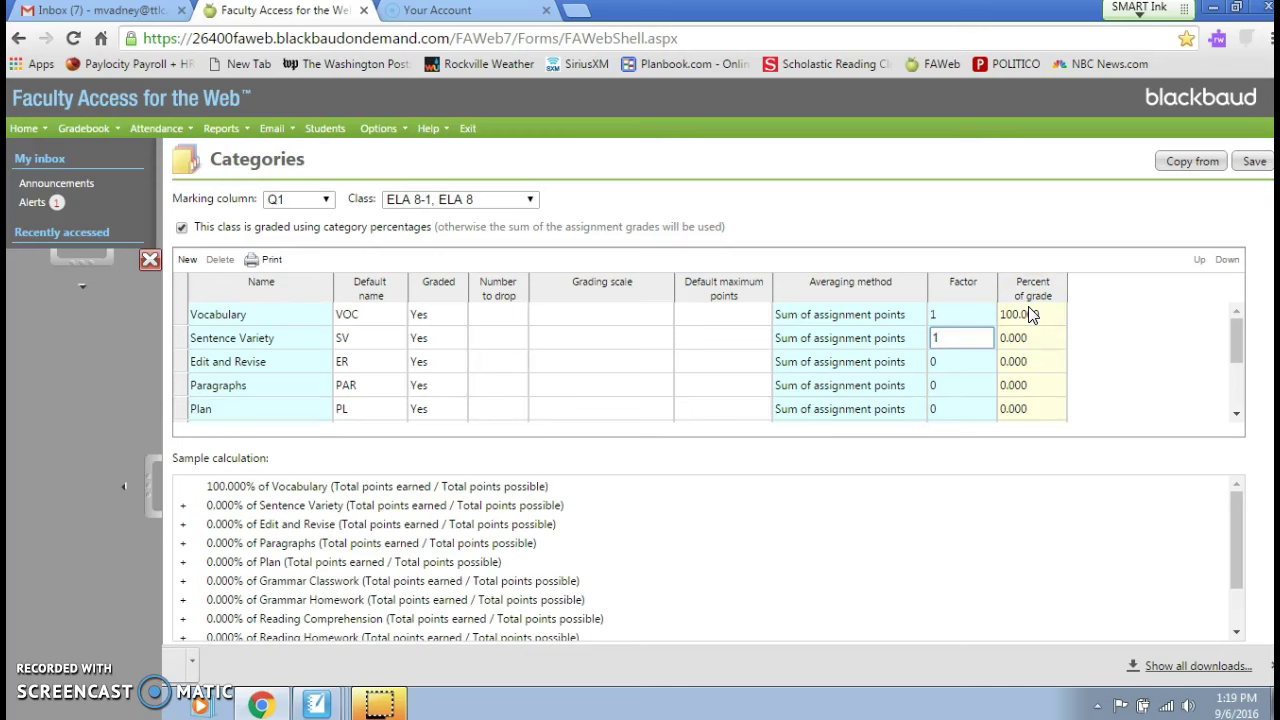
left_click(1083, 274)
key("Return")
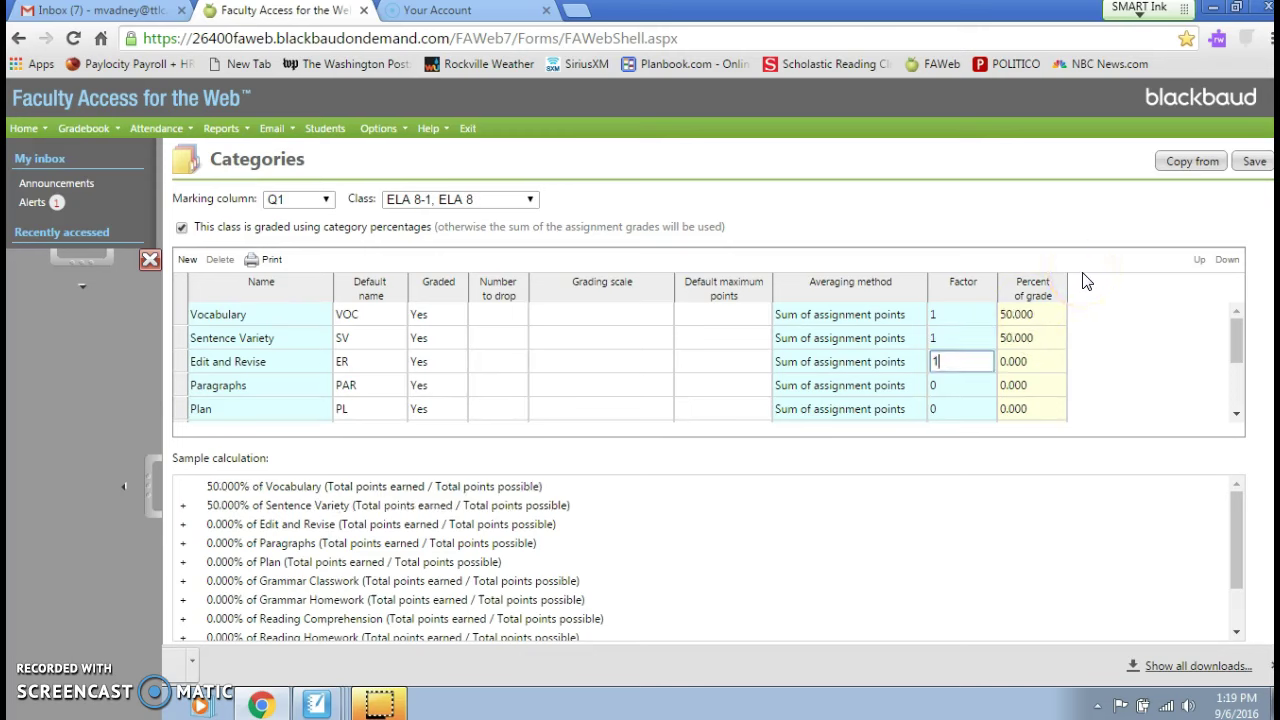
- Set factor 1 for Edit and Revise through Test, so each weighs 10.000%
type("1")
key("Return")
type("1")
key("Return")
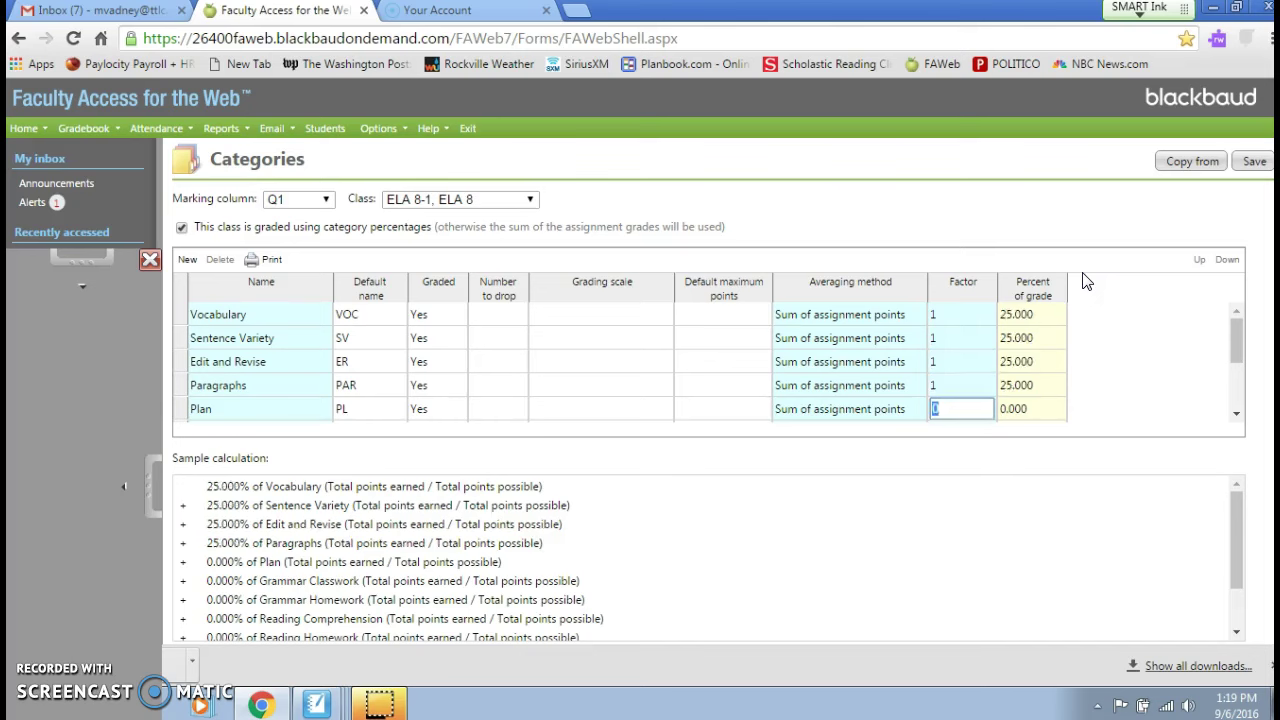
key("Return")
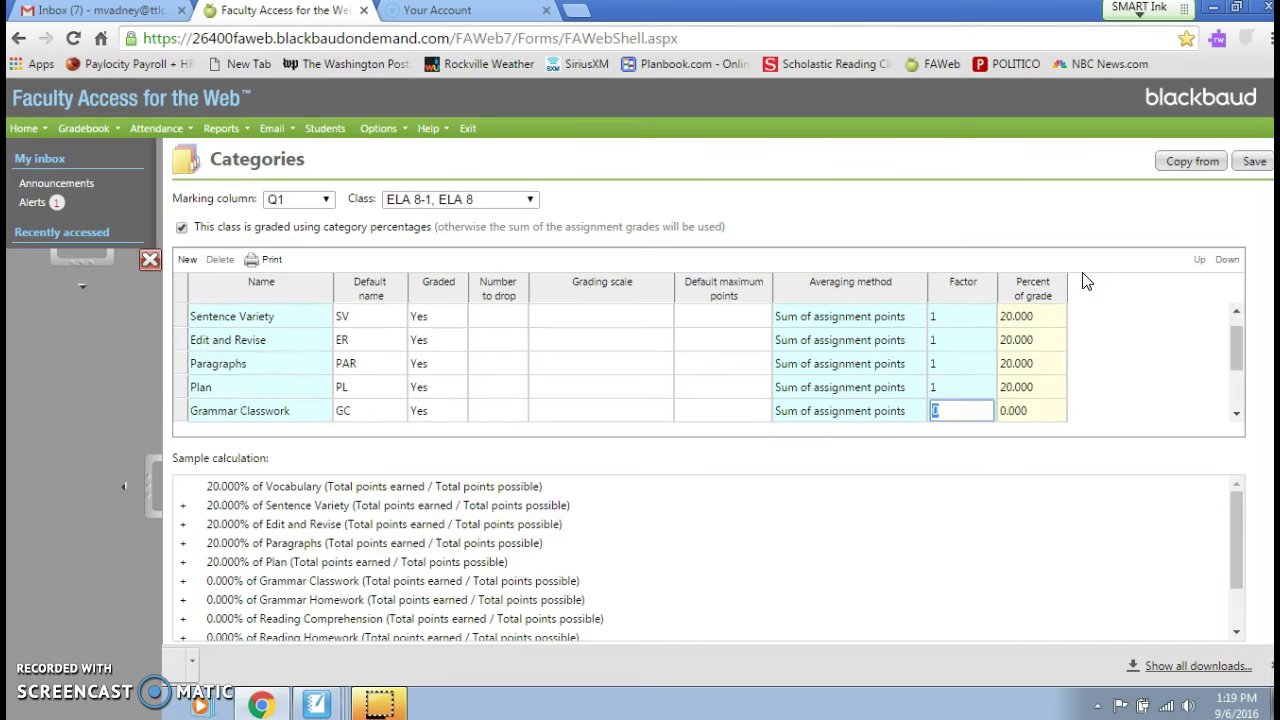
key("Return")
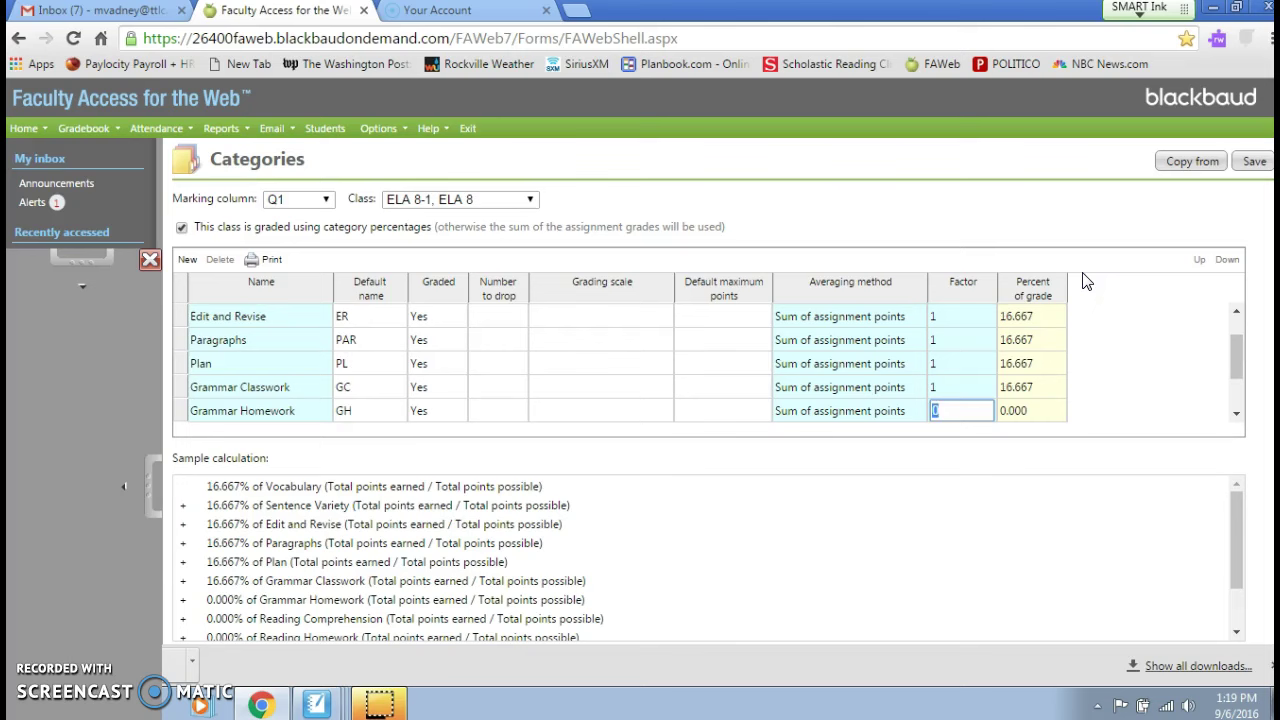
key("Return")
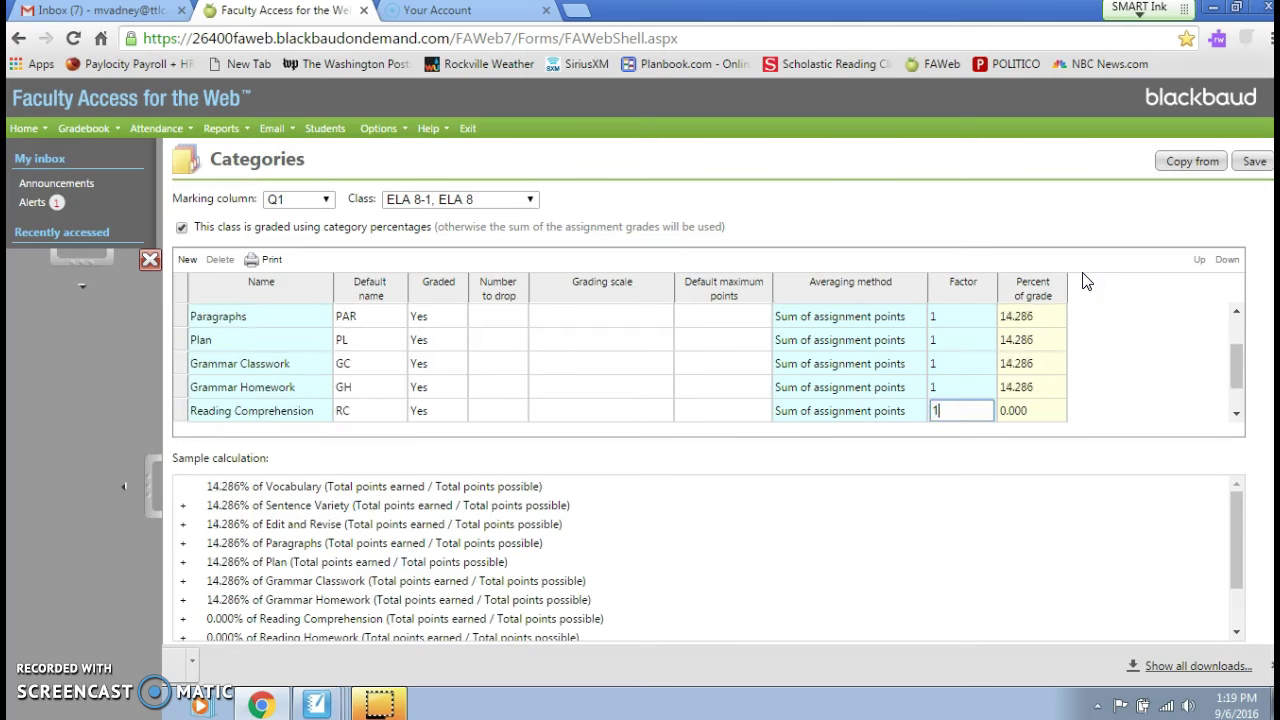
key("Return")
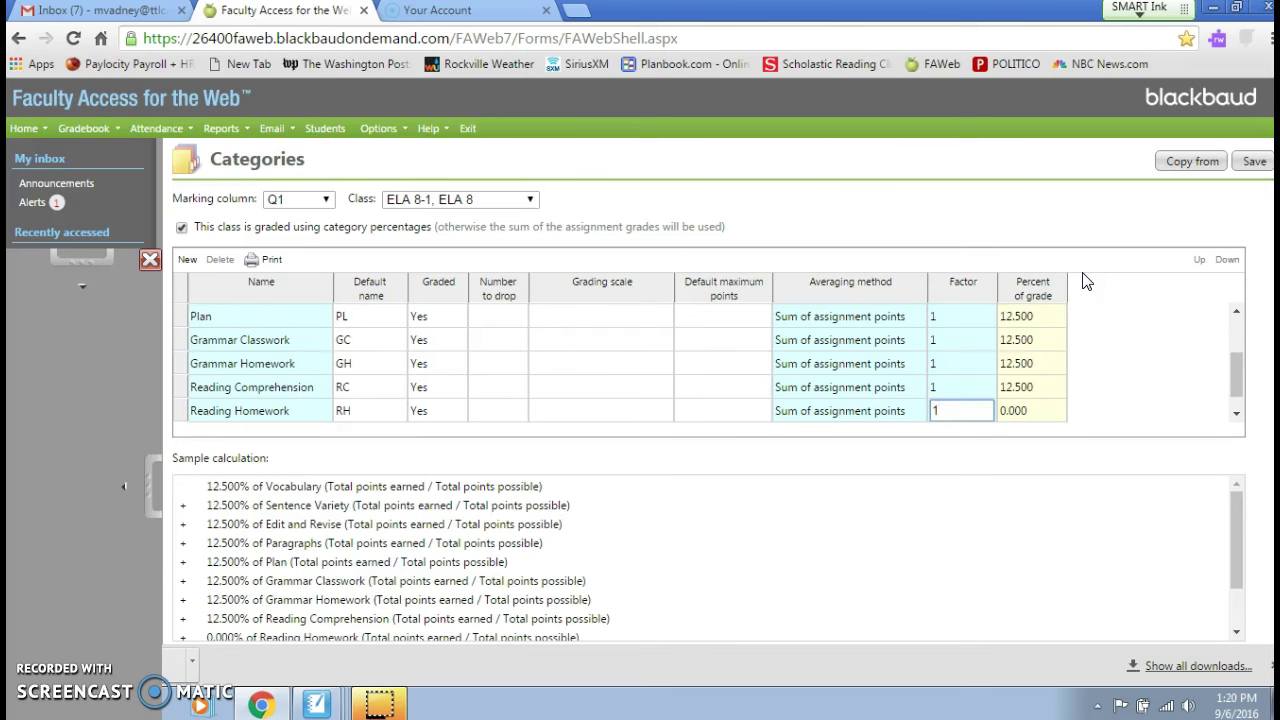
type("1")
key("Return")
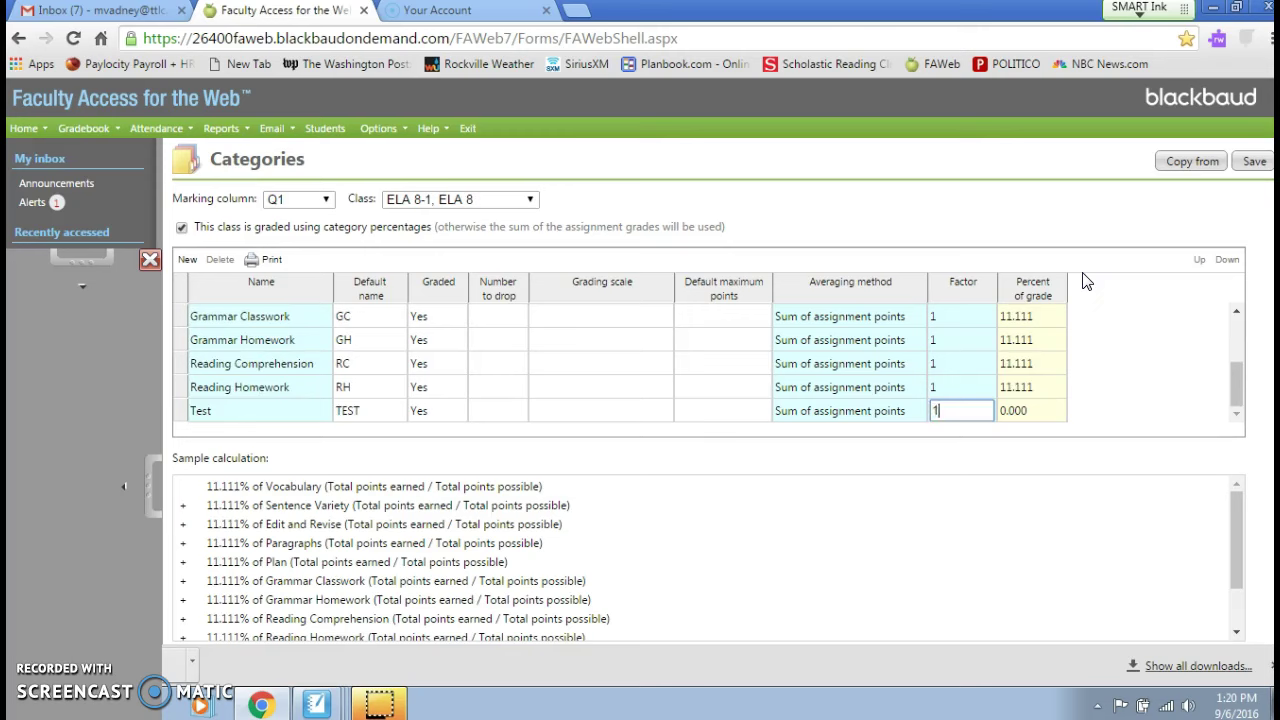
key("Return")
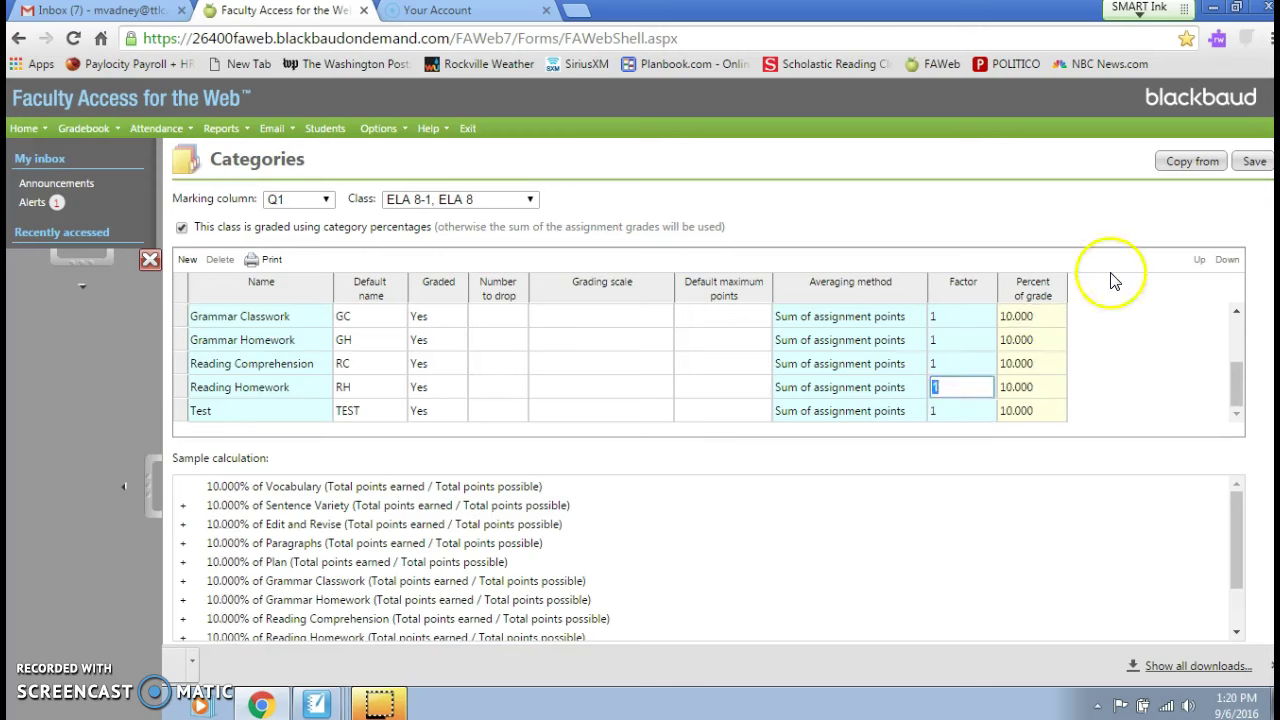
left_click_drag(1237, 385, 1234, 323)
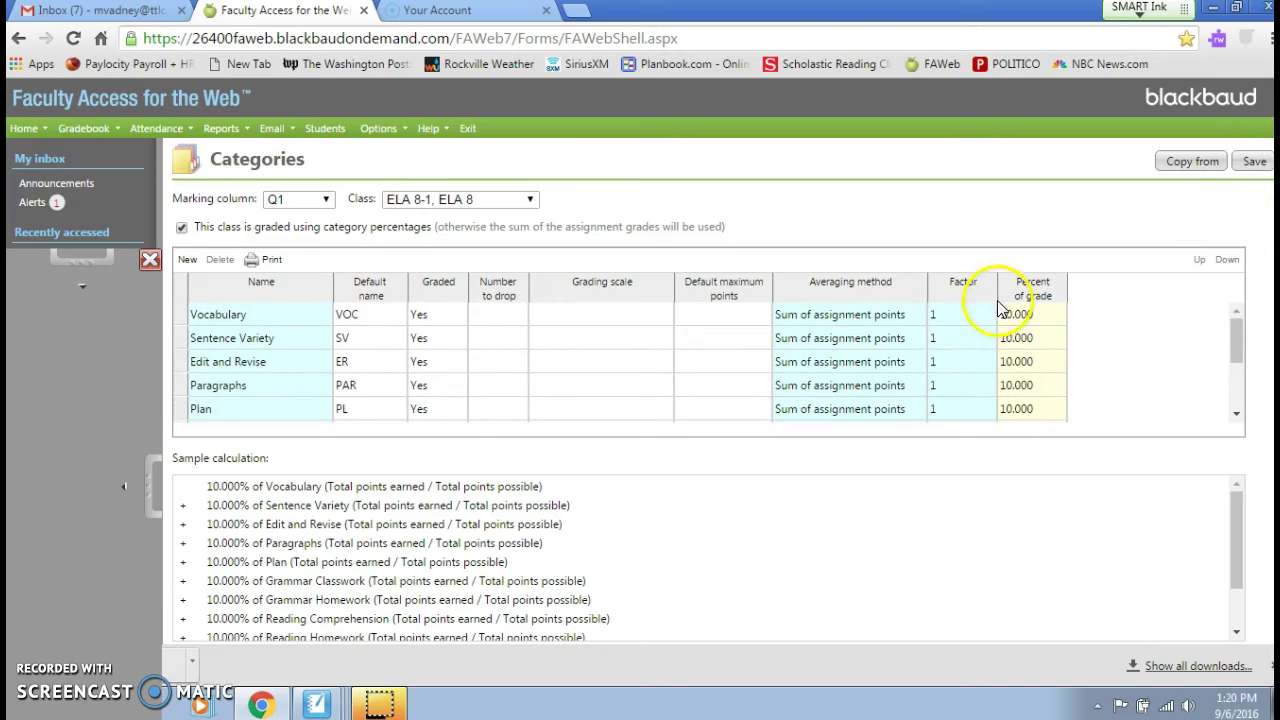
left_click_drag(1240, 347, 1235, 418)
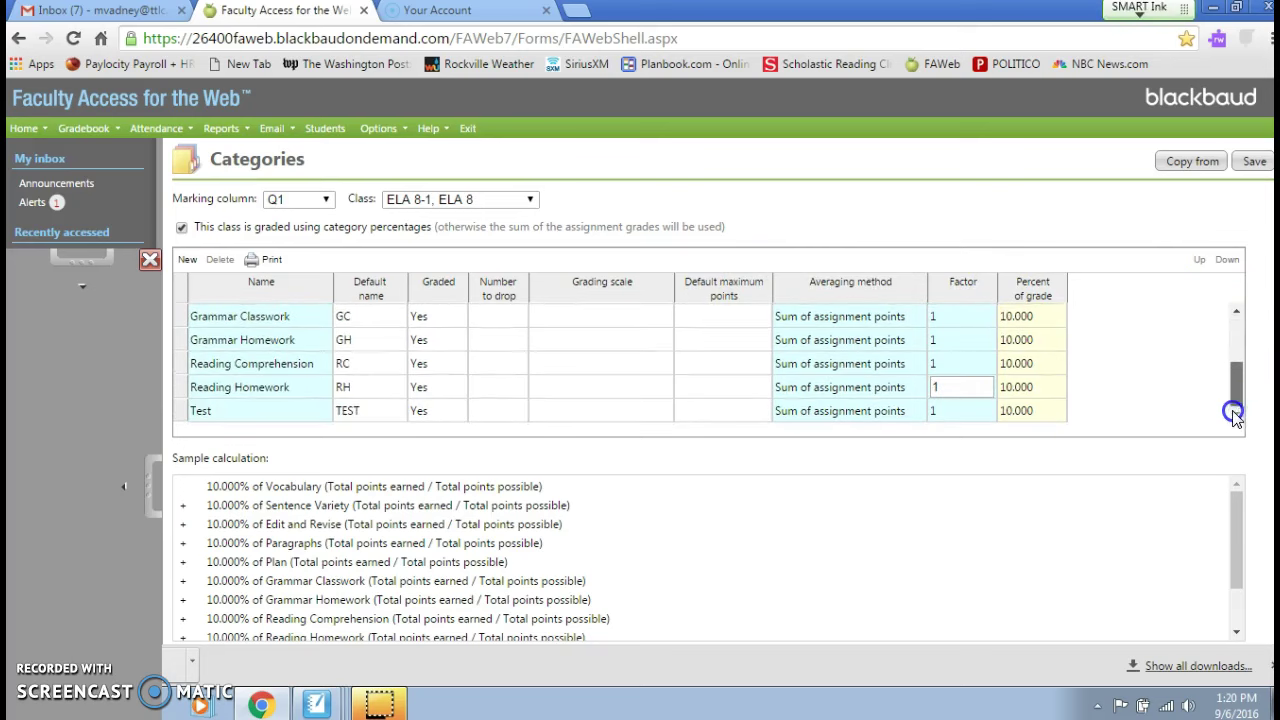
- Save the ten ELA 8 Q1 categories with their 10.000% weights
left_click(1252, 164)
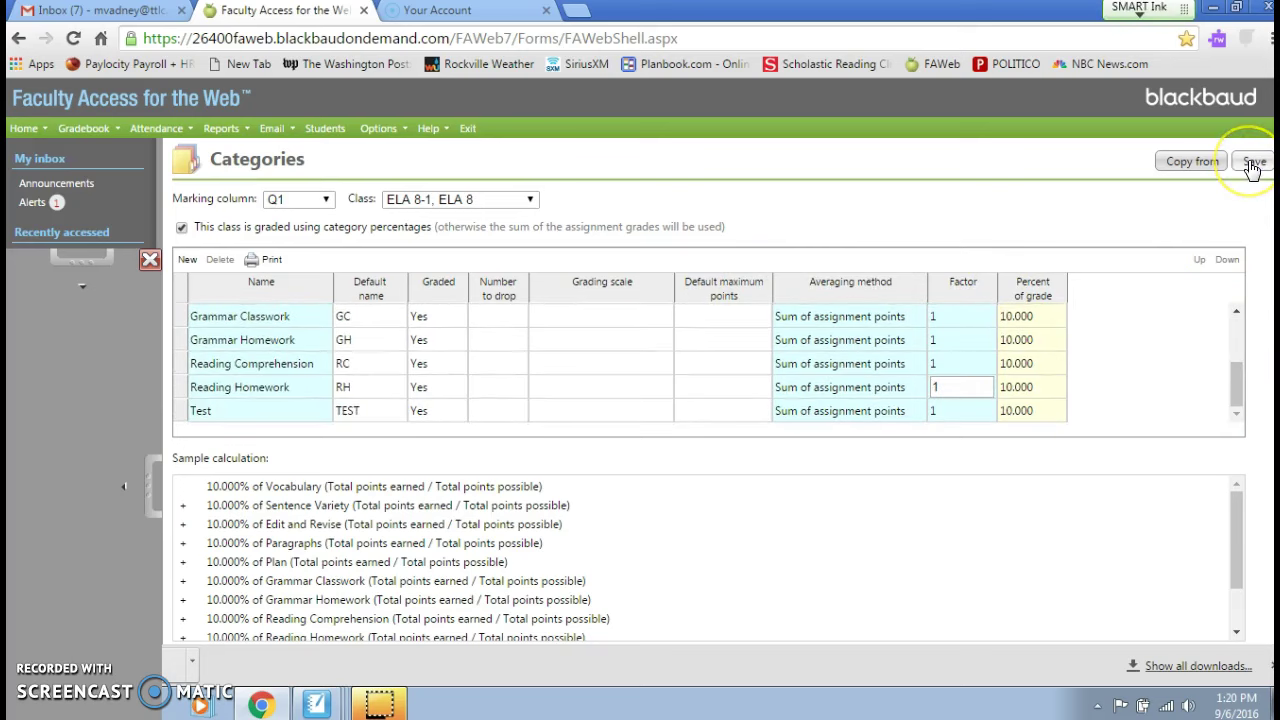
left_click(1253, 165)
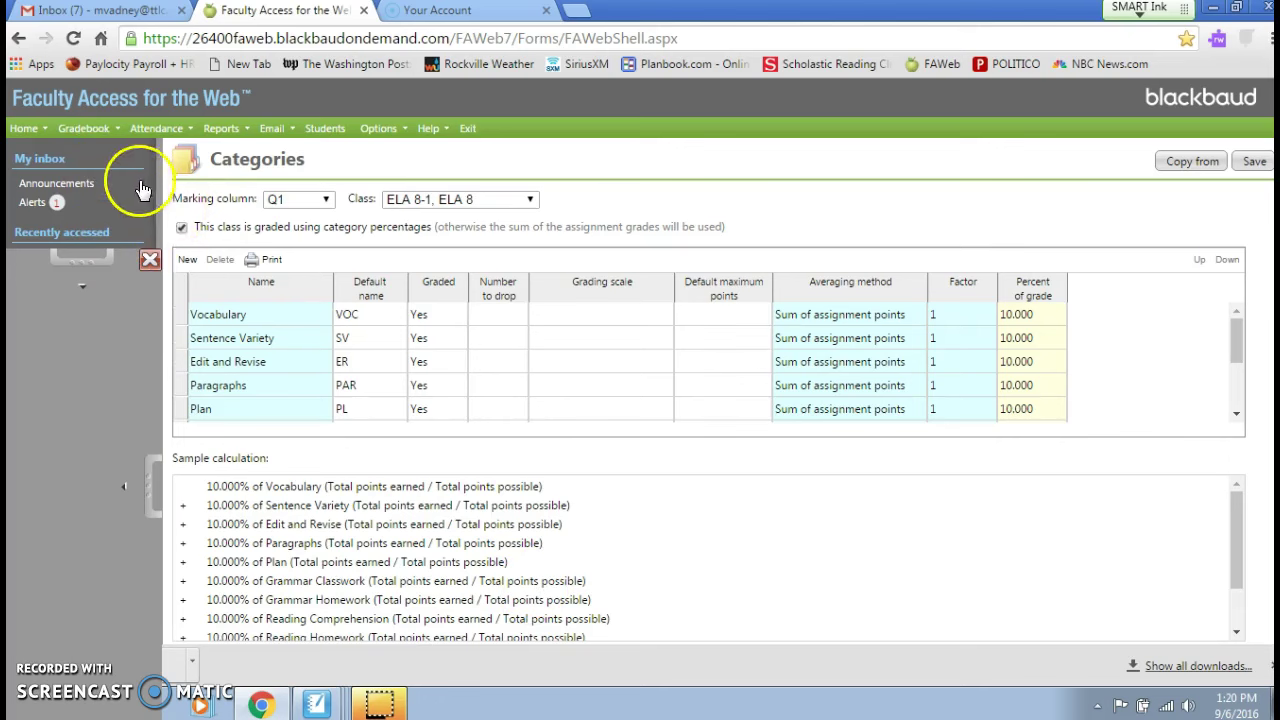
mouse_move(96, 141)
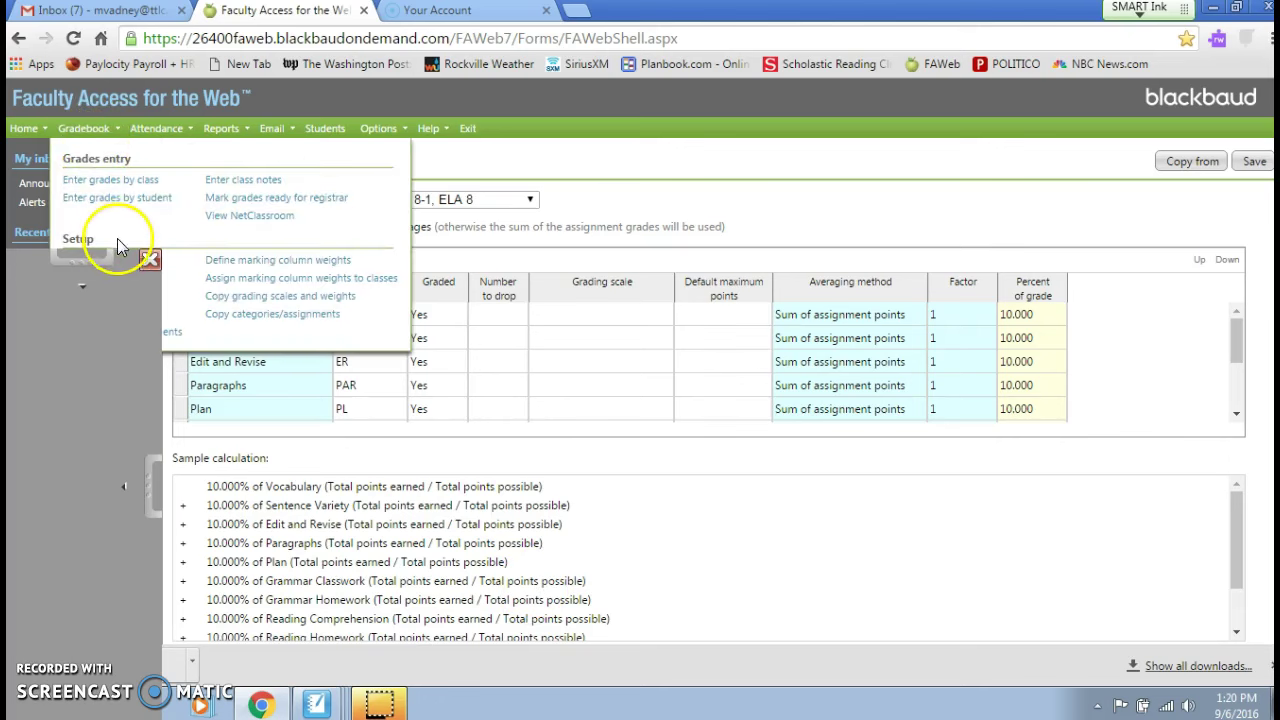
- On Copy categories/assignments, copy from 2016-2017, marking column Q1, class ELA 8-1, ELA 8
left_click(258, 320)
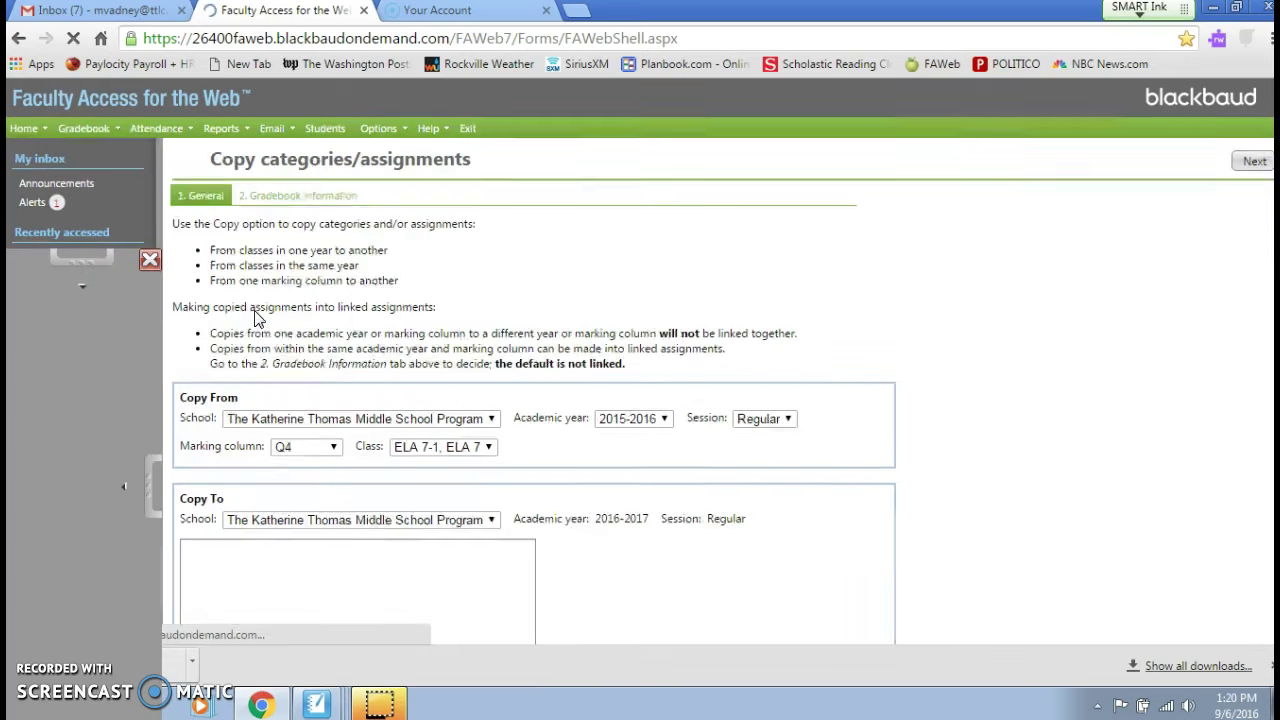
left_click(84, 130)
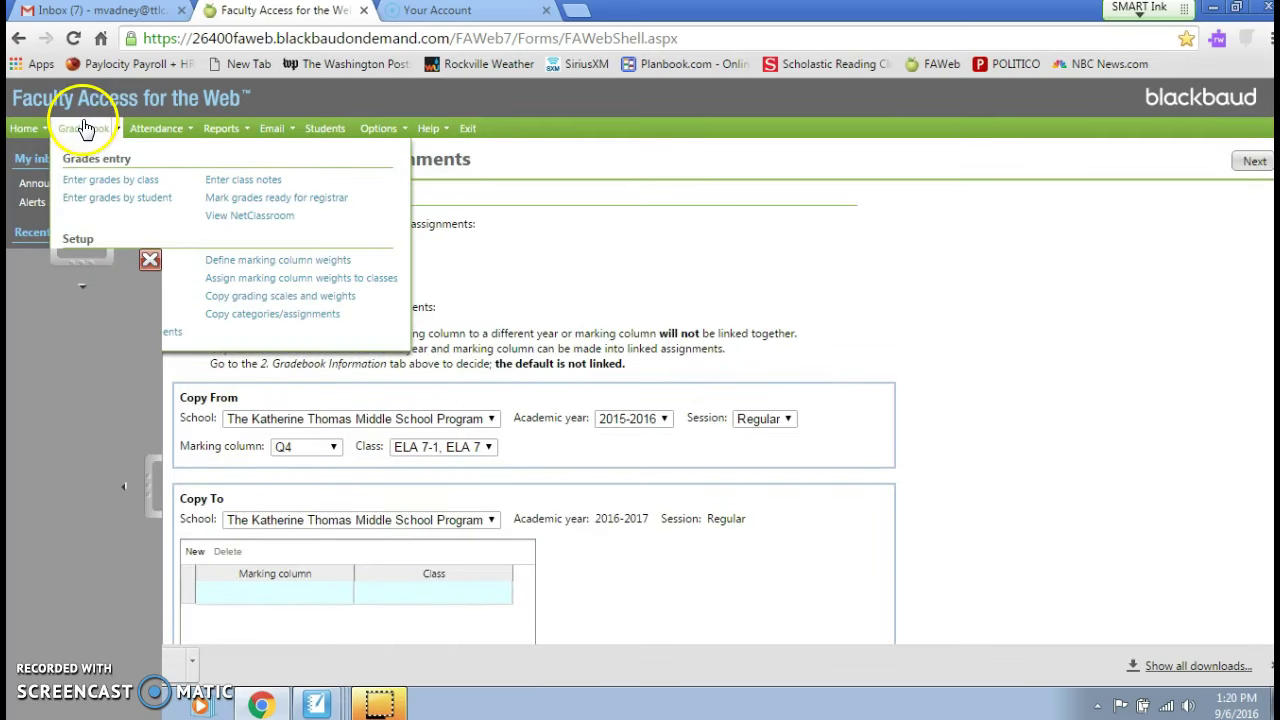
left_click(246, 314)
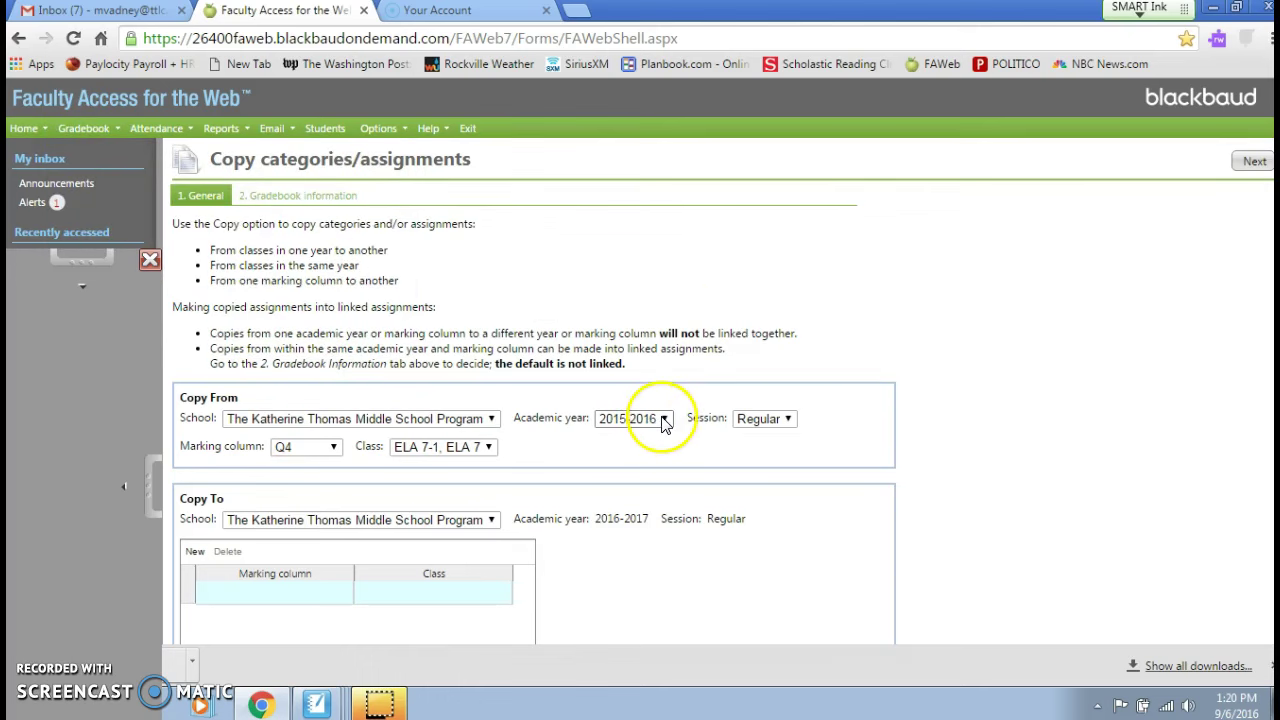
left_click(665, 420)
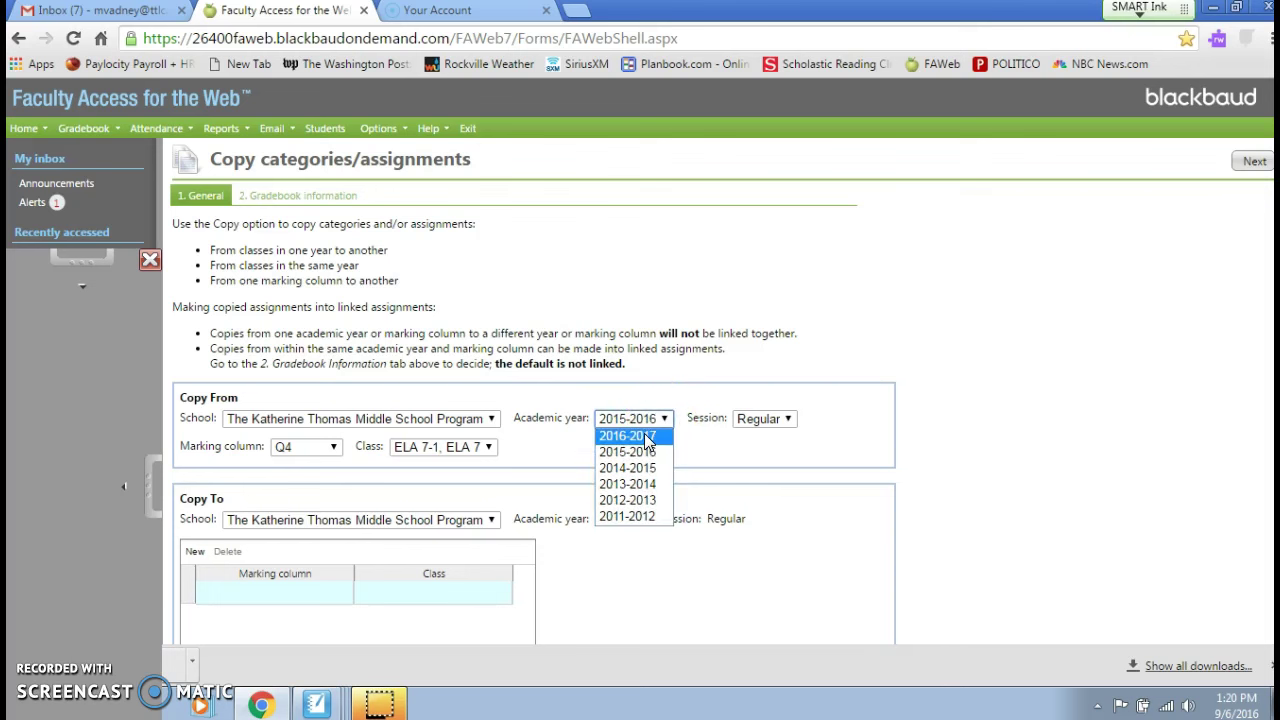
left_click(646, 437)
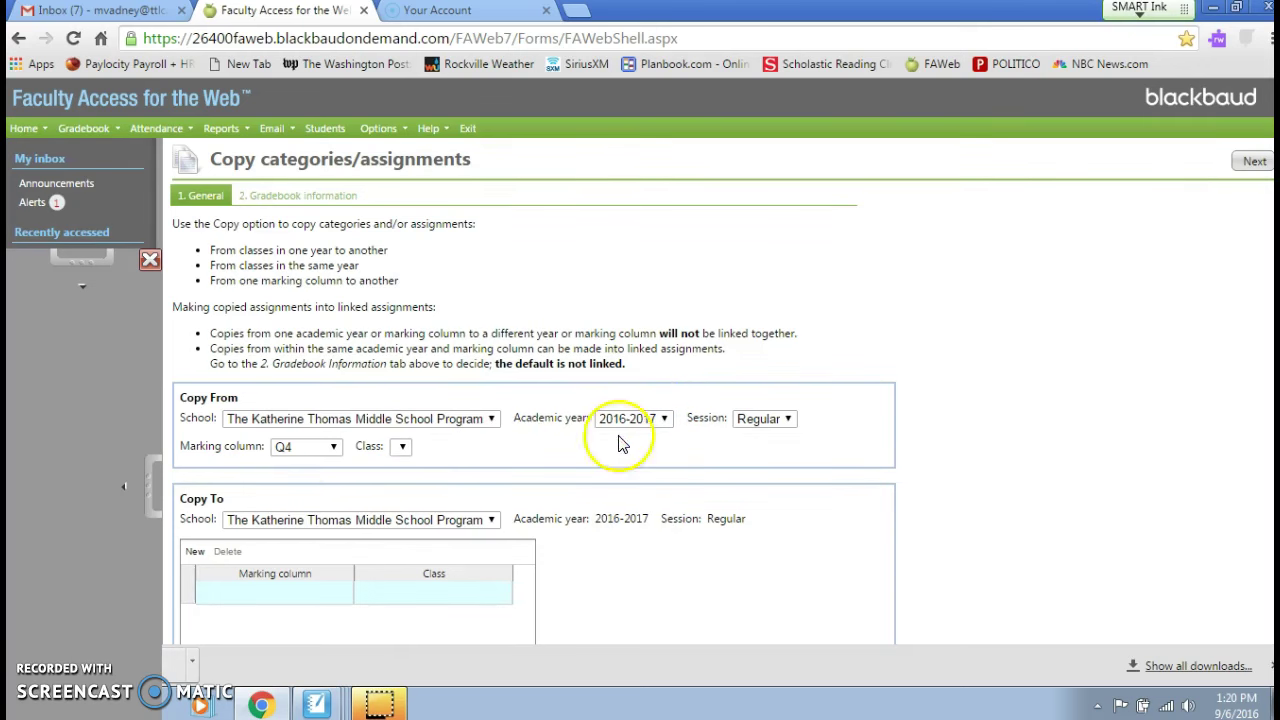
left_click(331, 449)
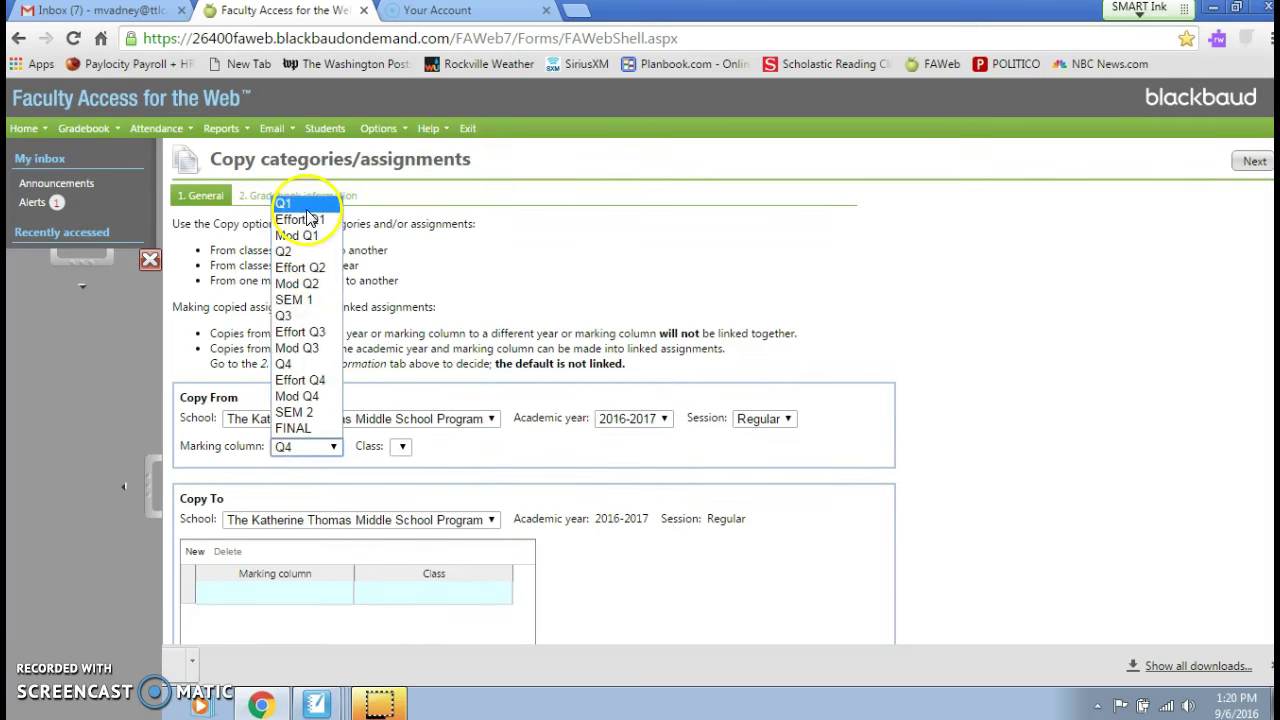
left_click(306, 207)
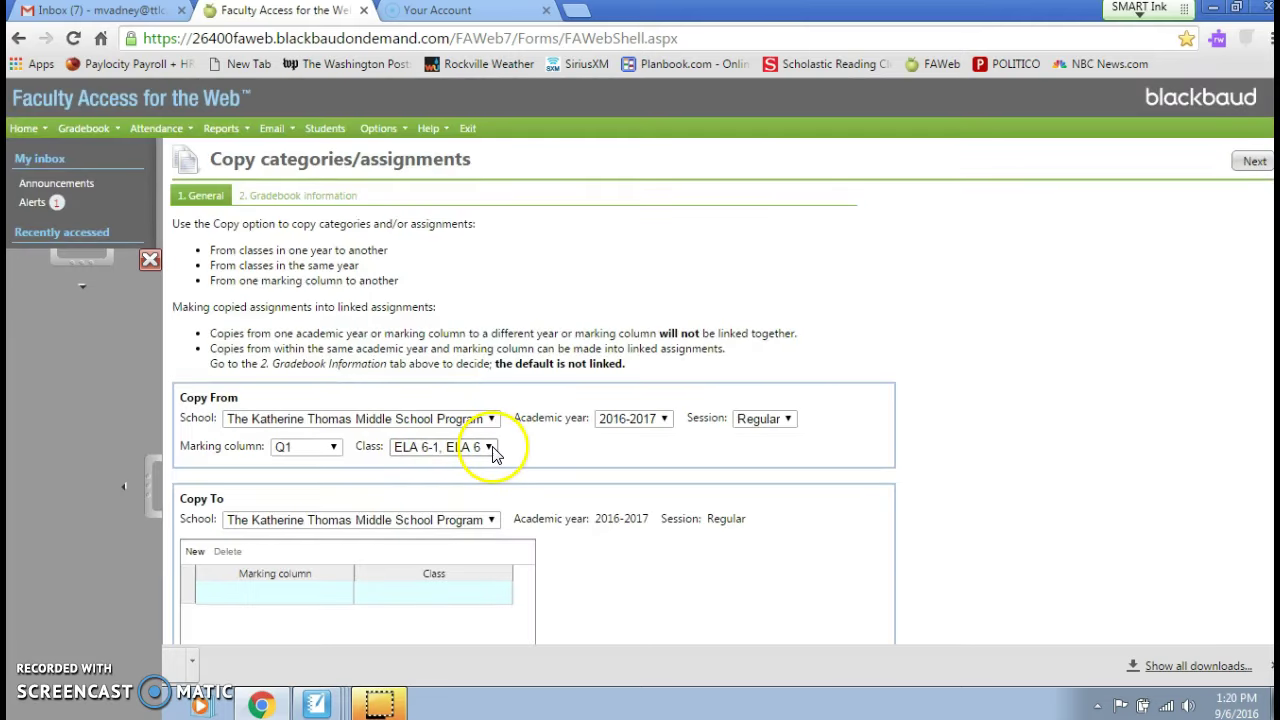
left_click(489, 447)
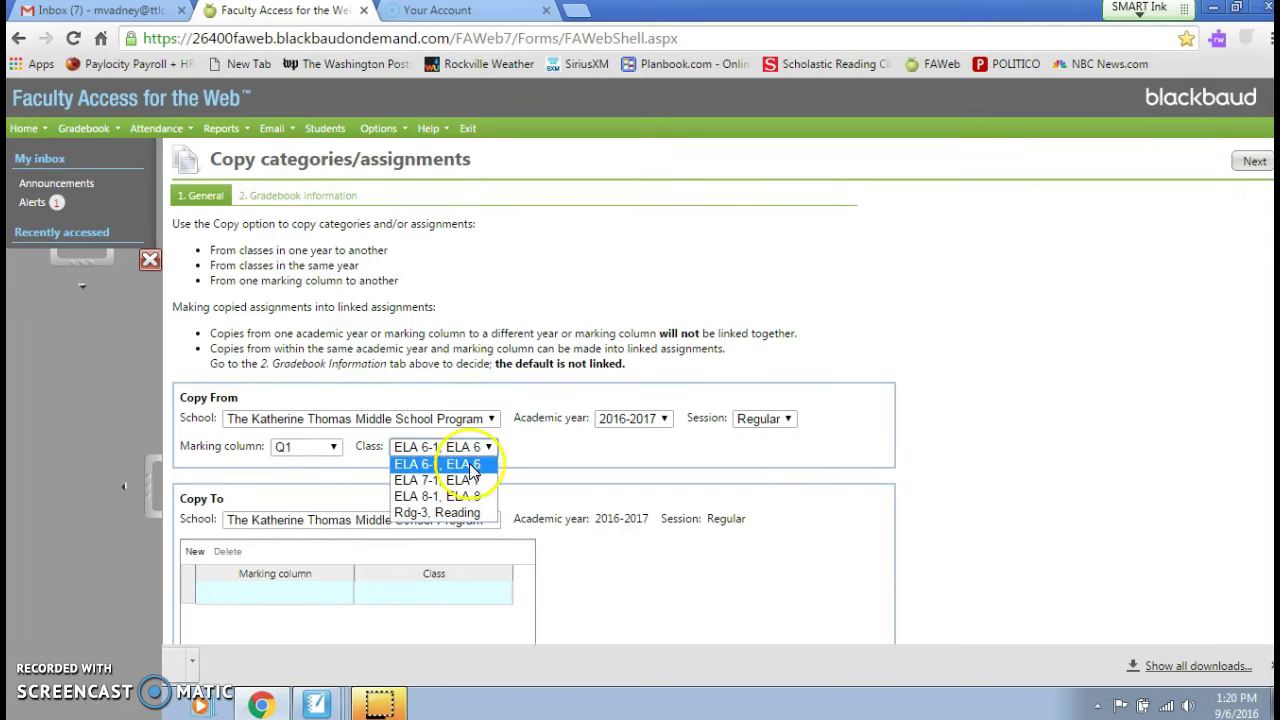
left_click(463, 496)
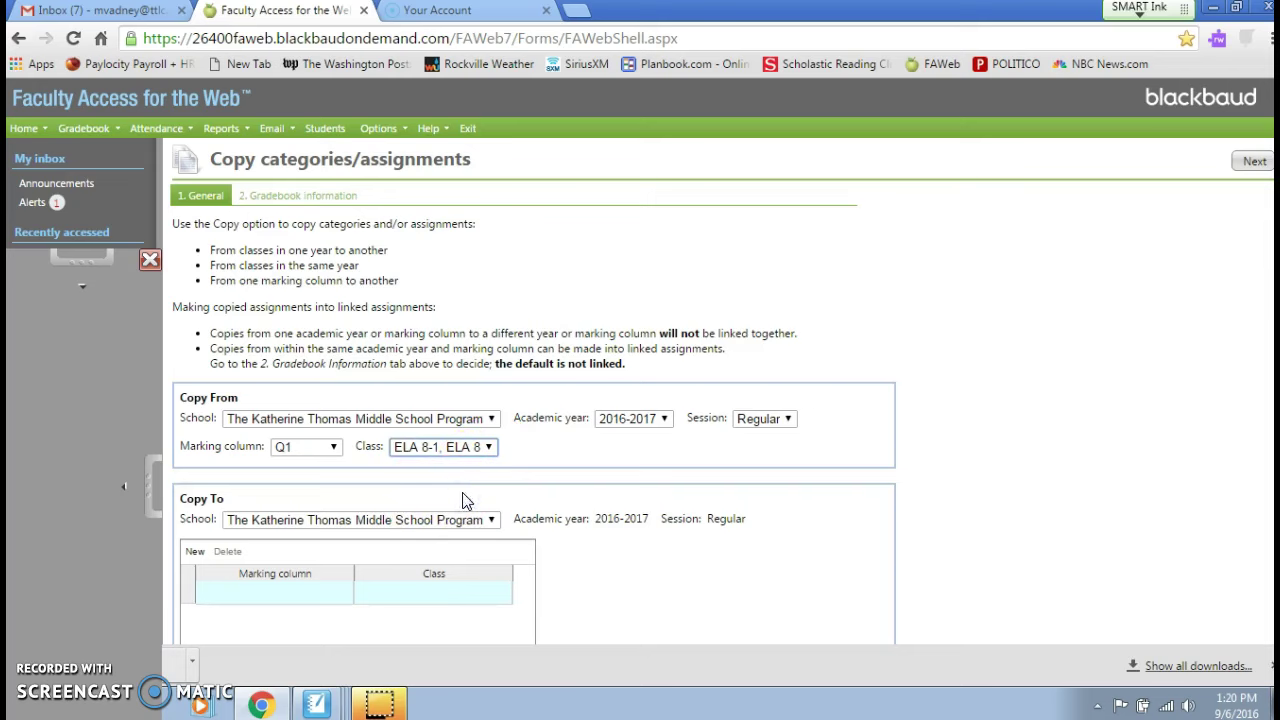
- Target marking column Q1, class SS 8-2, Social Studies 8, then go to Gradebook information
left_click(190, 597)
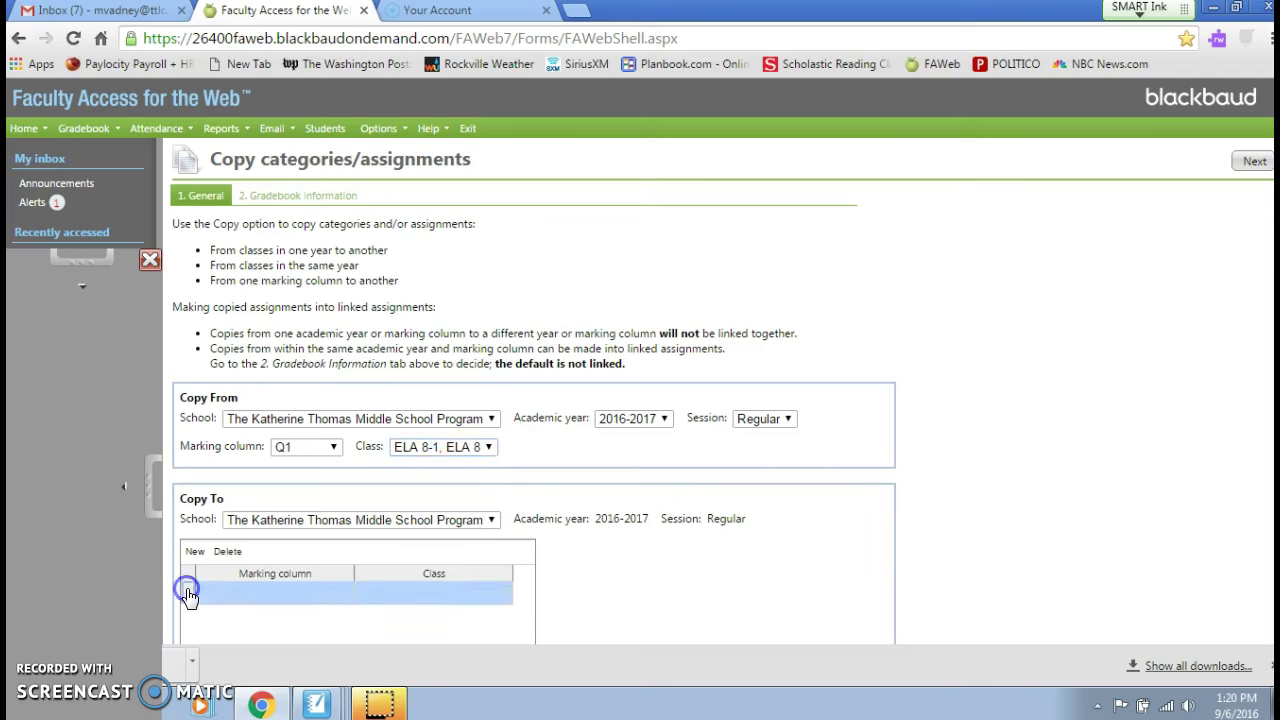
left_click(306, 596)
left_click(336, 596)
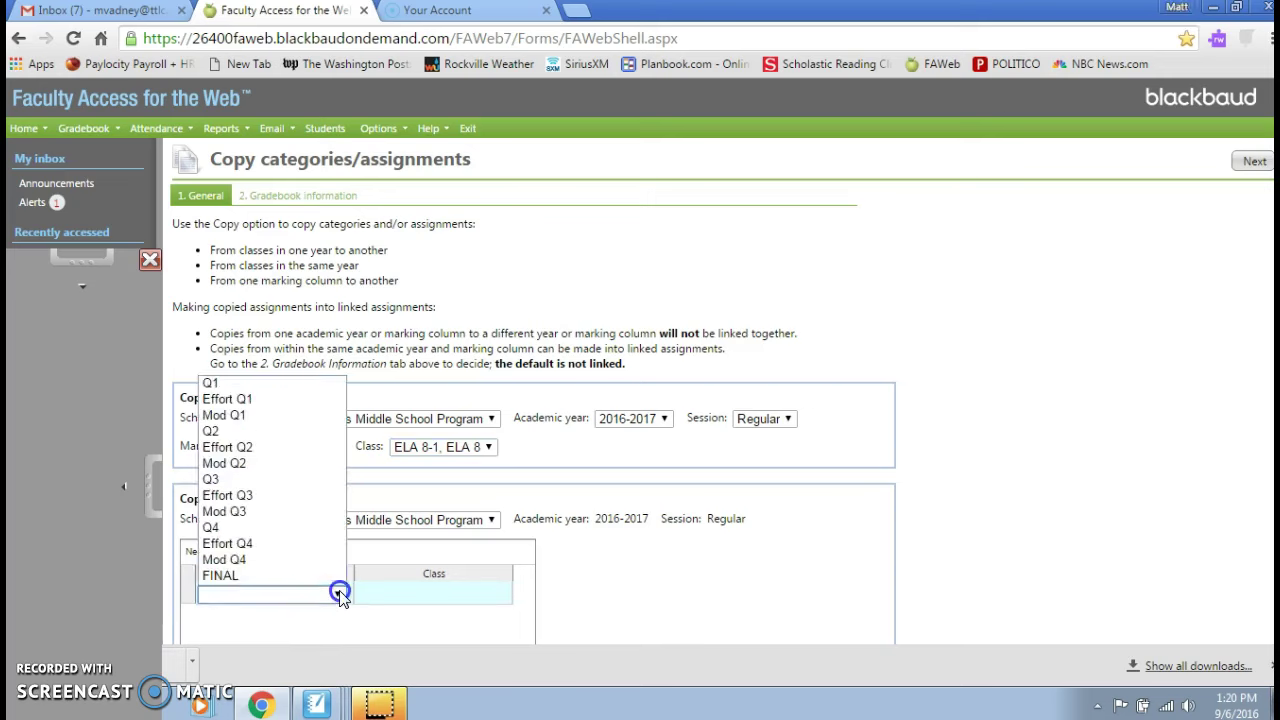
left_click(300, 384)
left_click(503, 598)
left_click(495, 594)
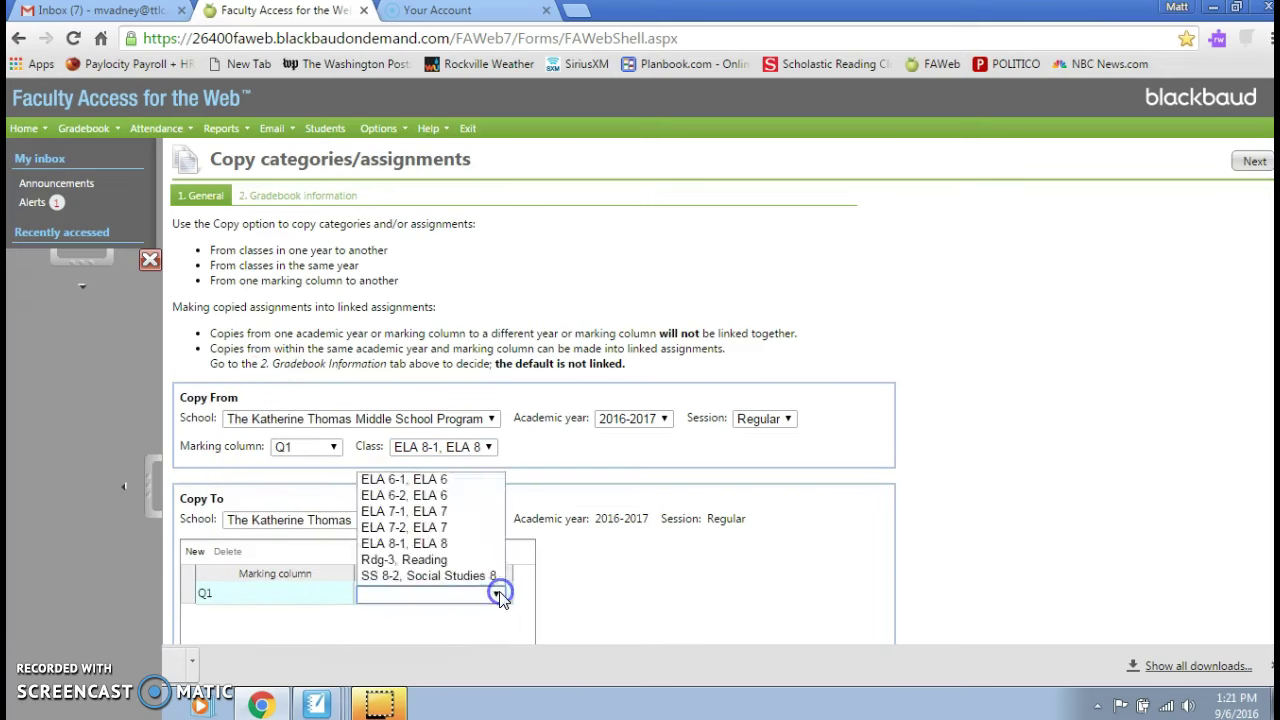
left_click(479, 576)
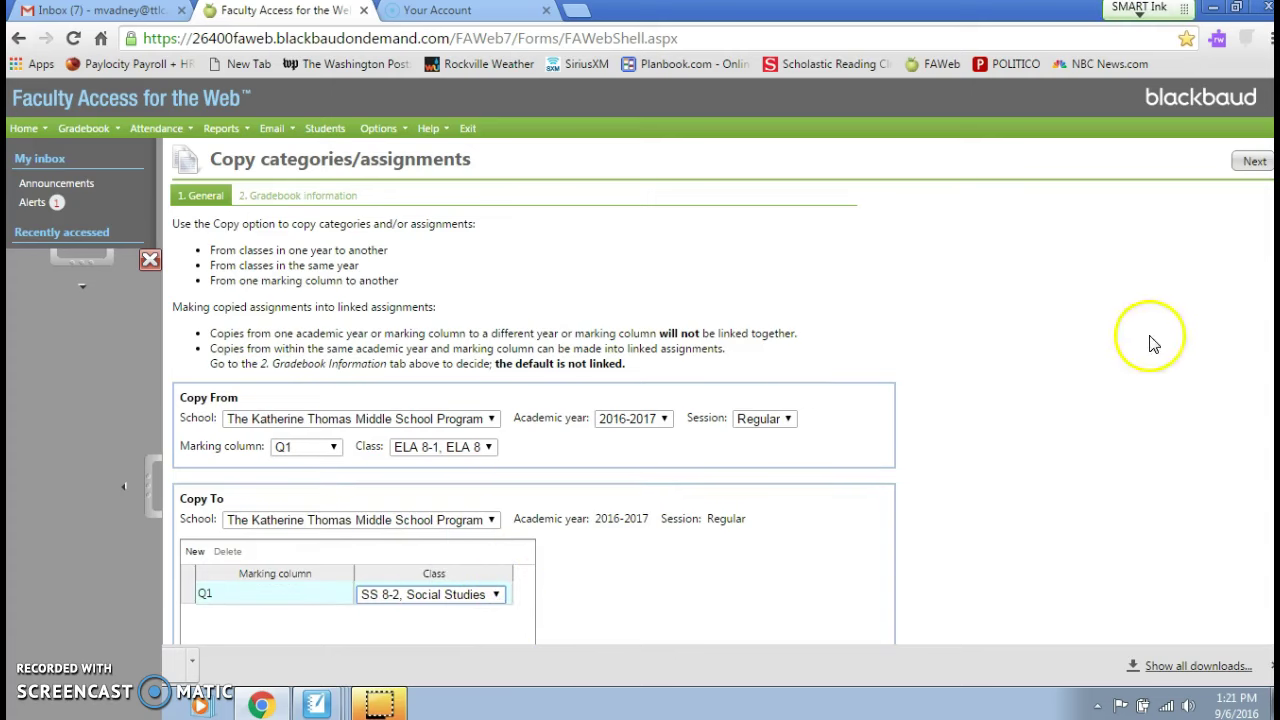
left_click(290, 196)
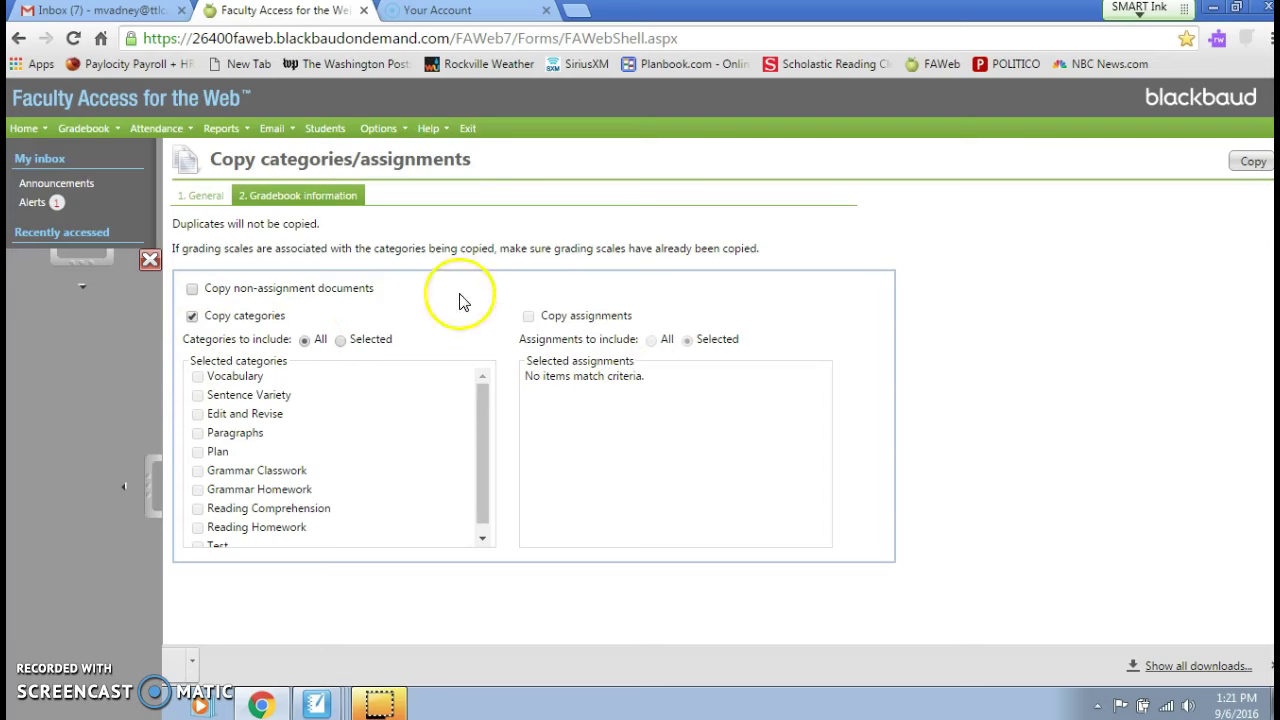
- Copy the ten categories to SS 8-2 for Q1, then return Home to My Classes
left_click(1254, 164)
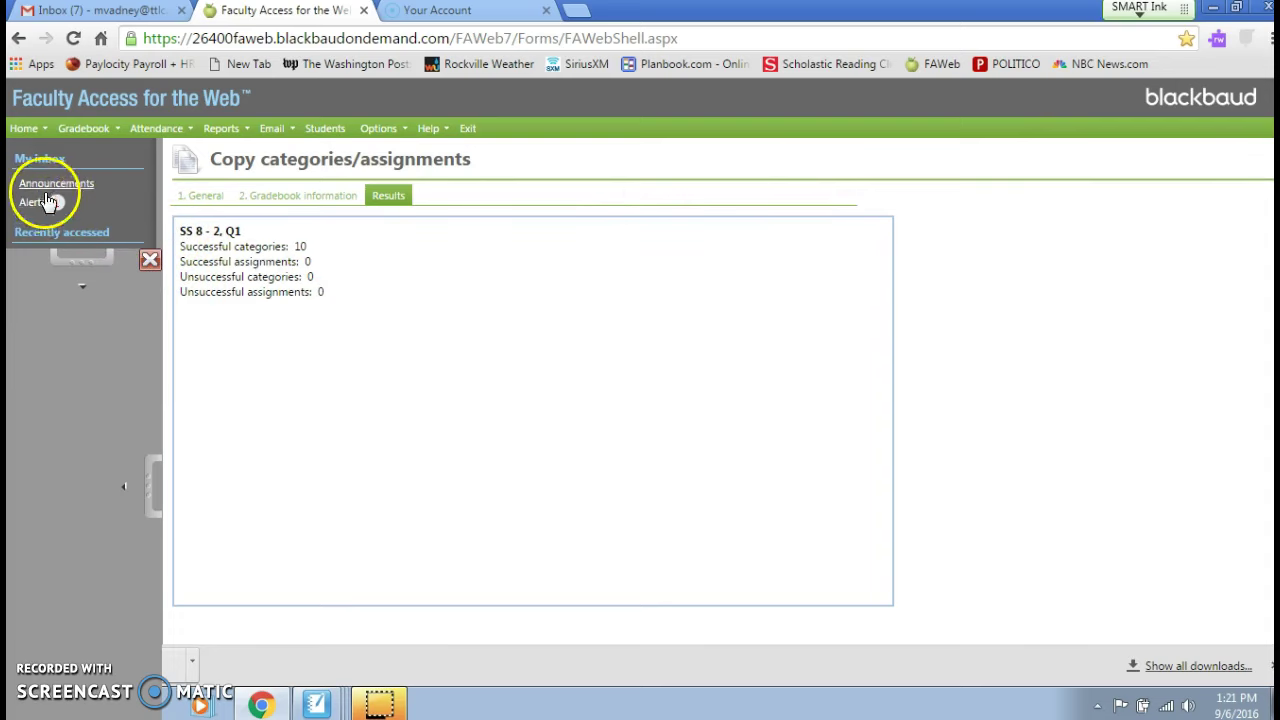
left_click(23, 128)
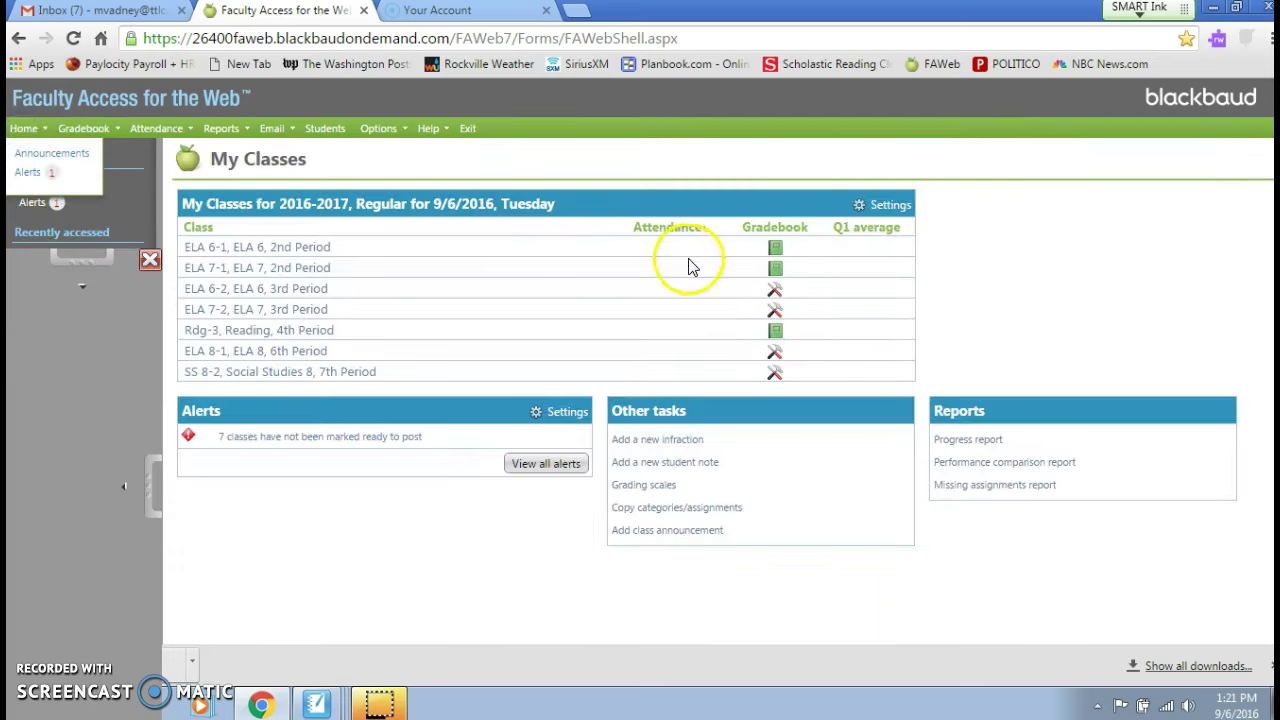
- Reopen Gradebook Setup > Copy categories/assignments to copy to further classes
left_click(270, 298)
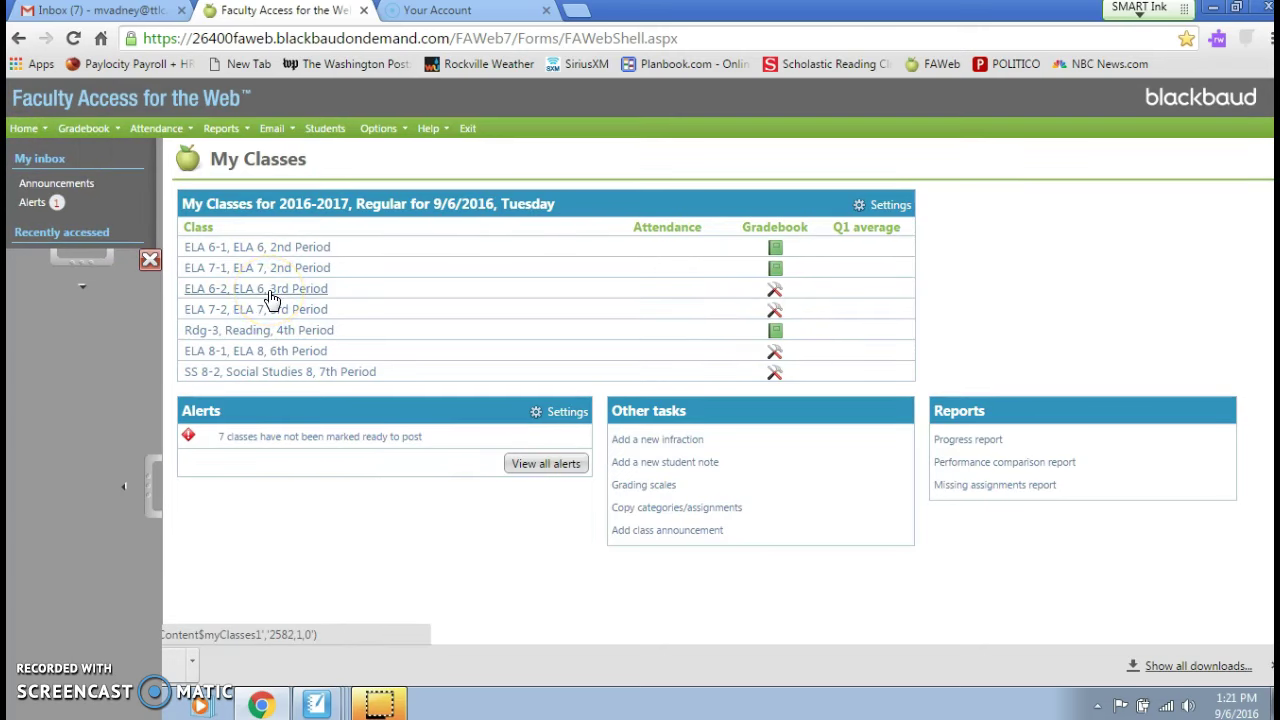
left_click(284, 312)
left_click(83, 128)
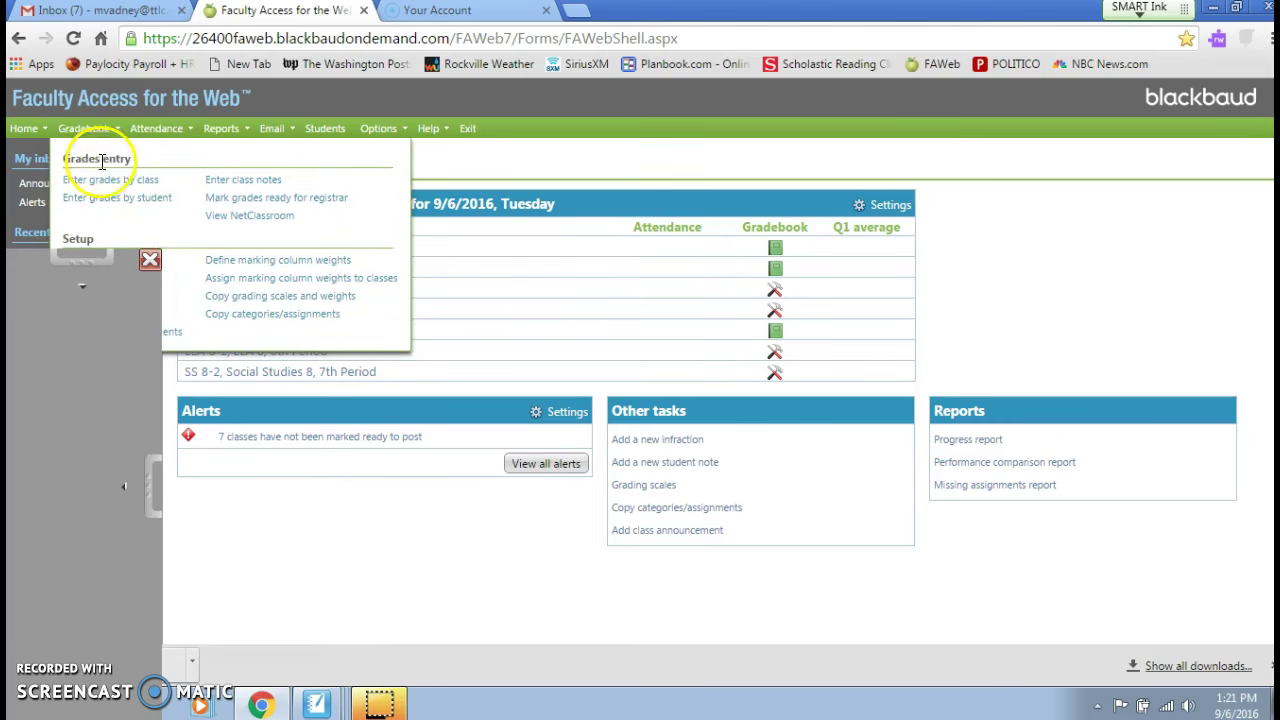
left_click(236, 312)
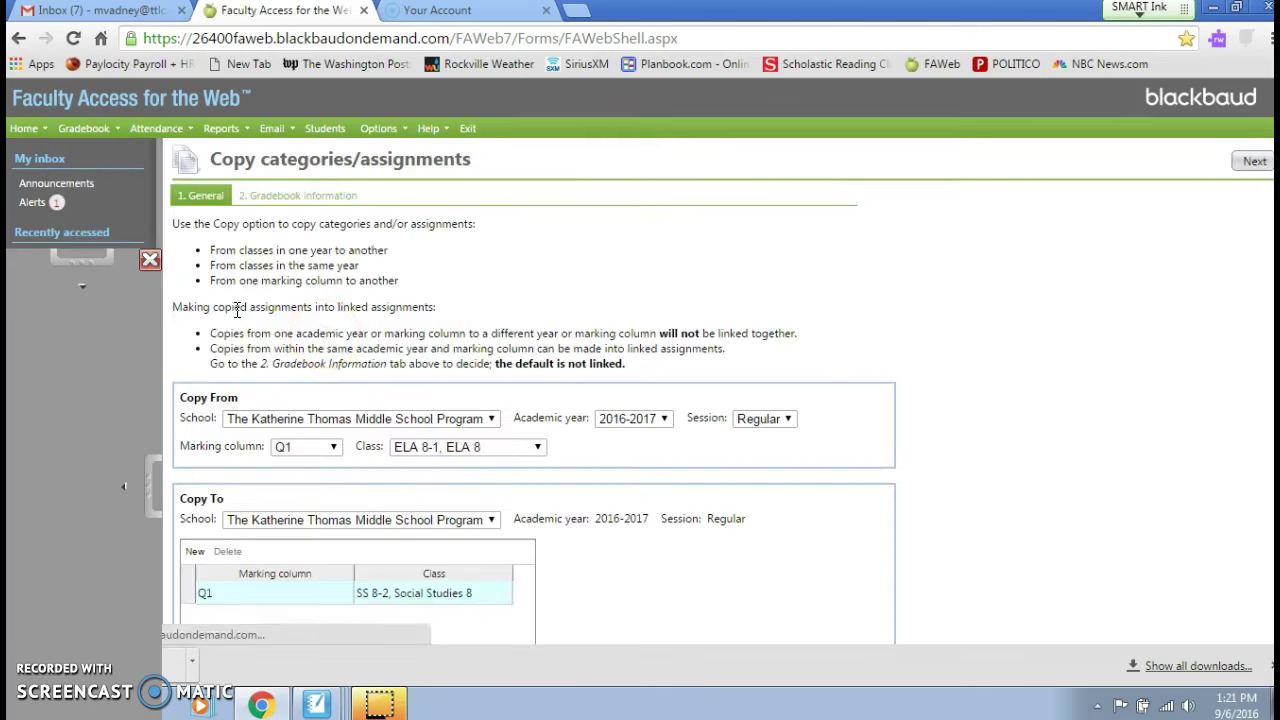
- Add a Q1 destination row for class ELA 7-2, ELA 7
left_click(492, 595)
left_click(496, 596)
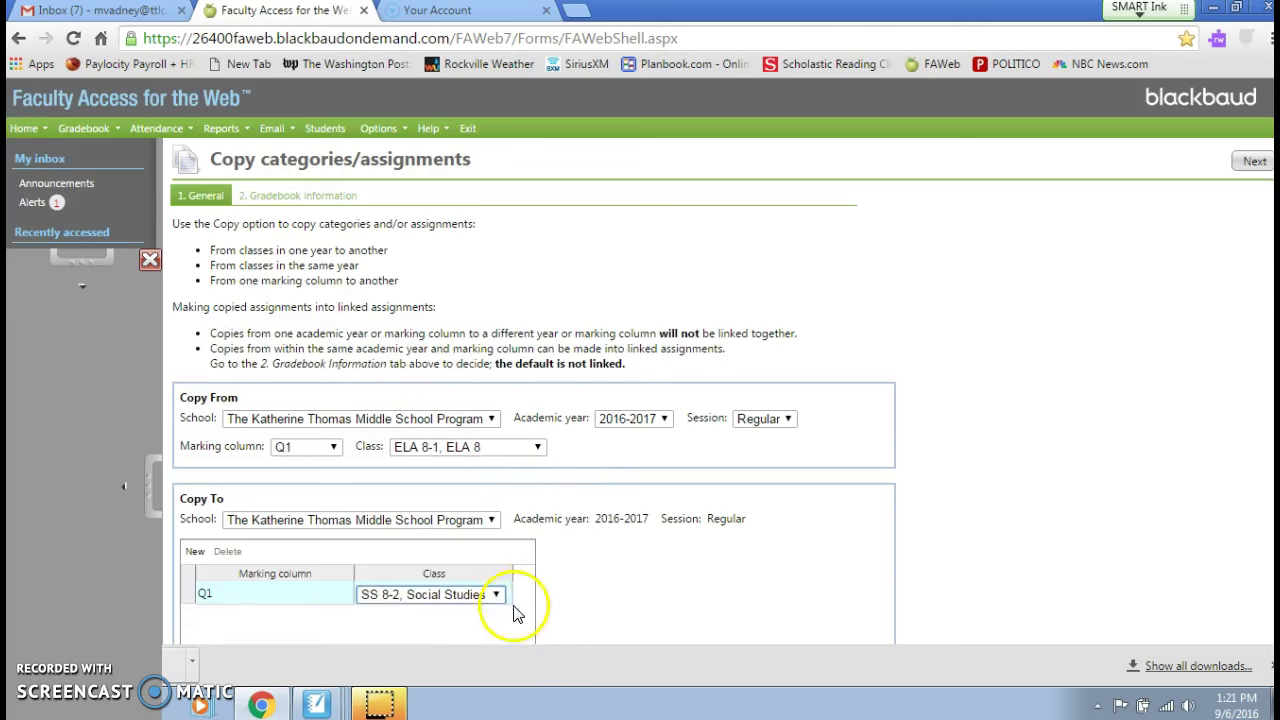
left_click(191, 563)
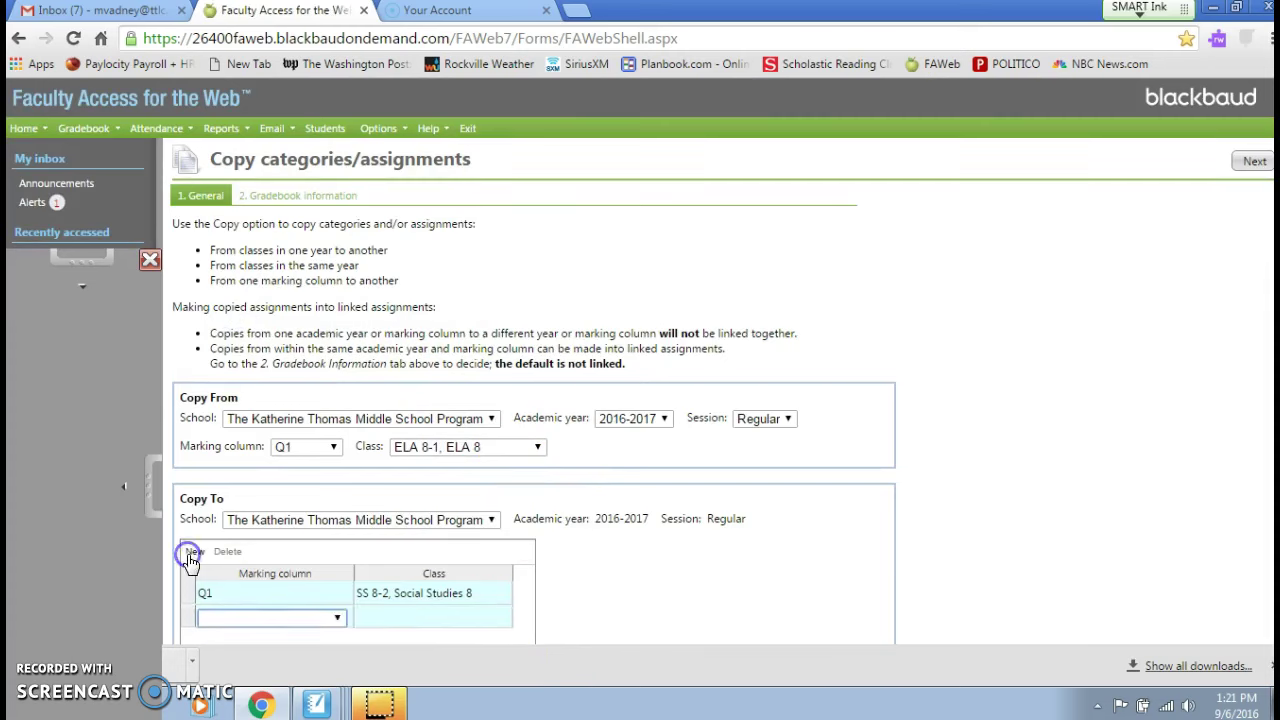
left_click(338, 619)
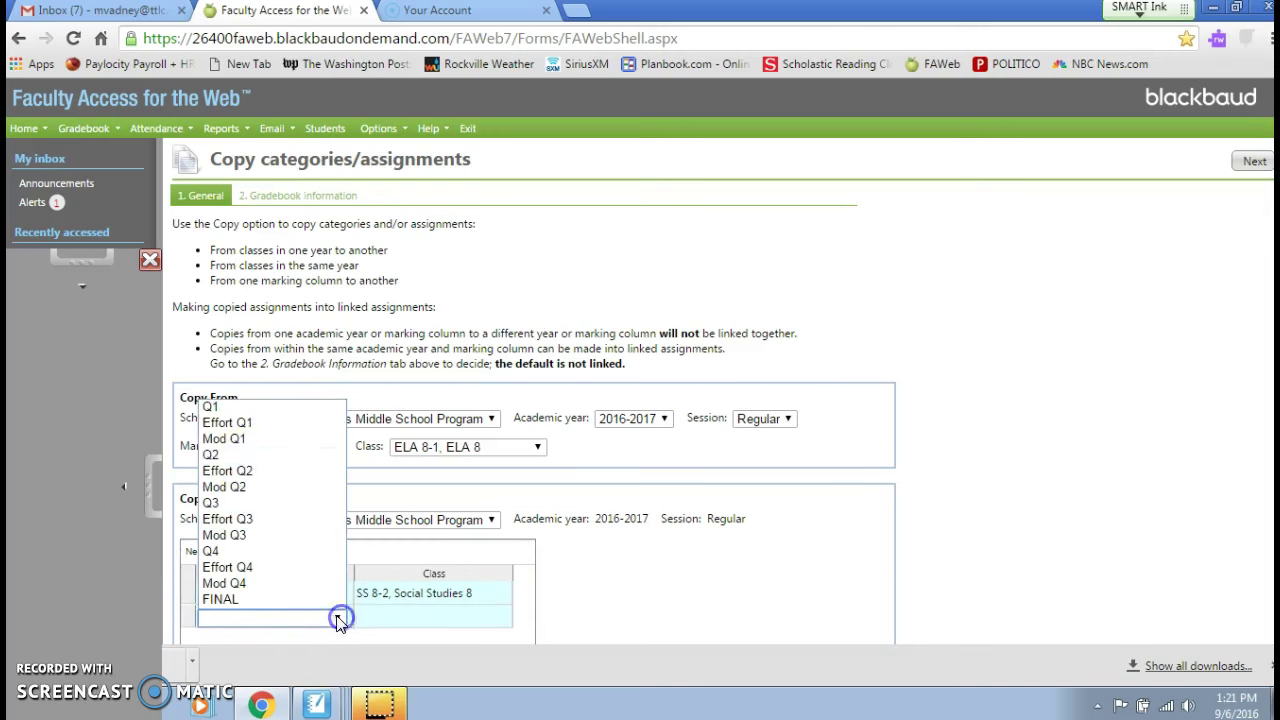
left_click(212, 406)
left_click(485, 622)
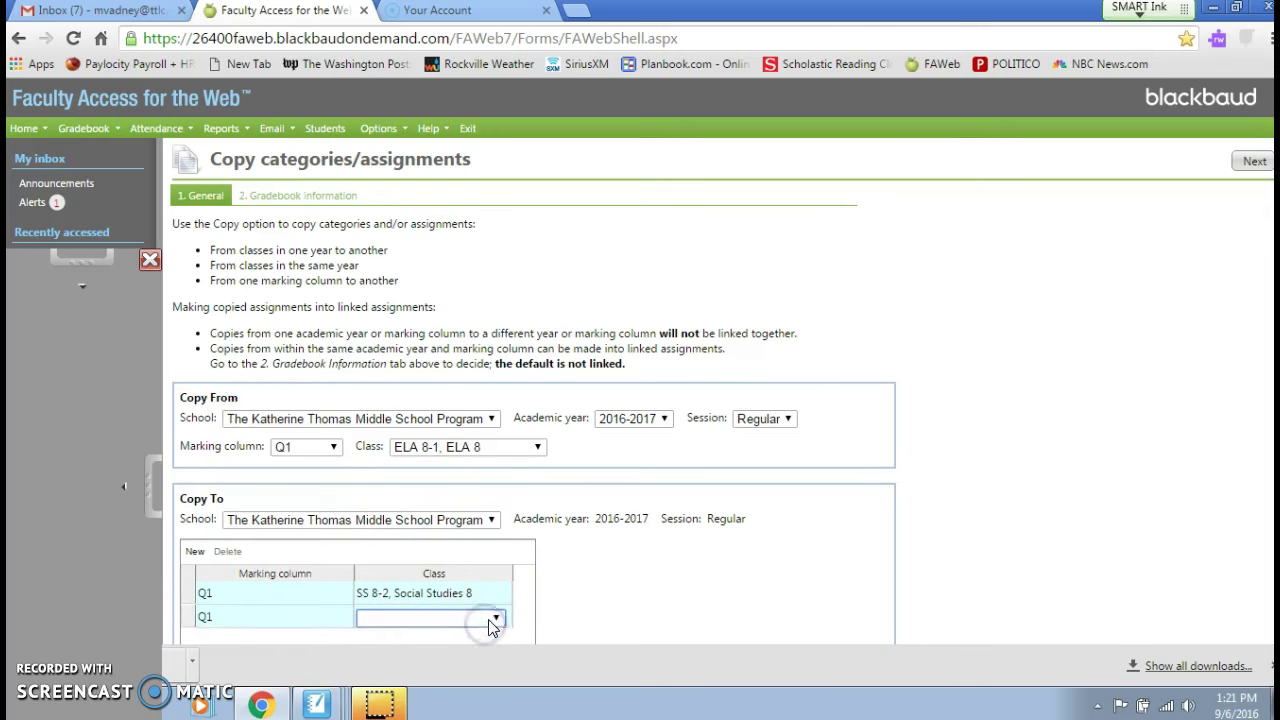
left_click(490, 622)
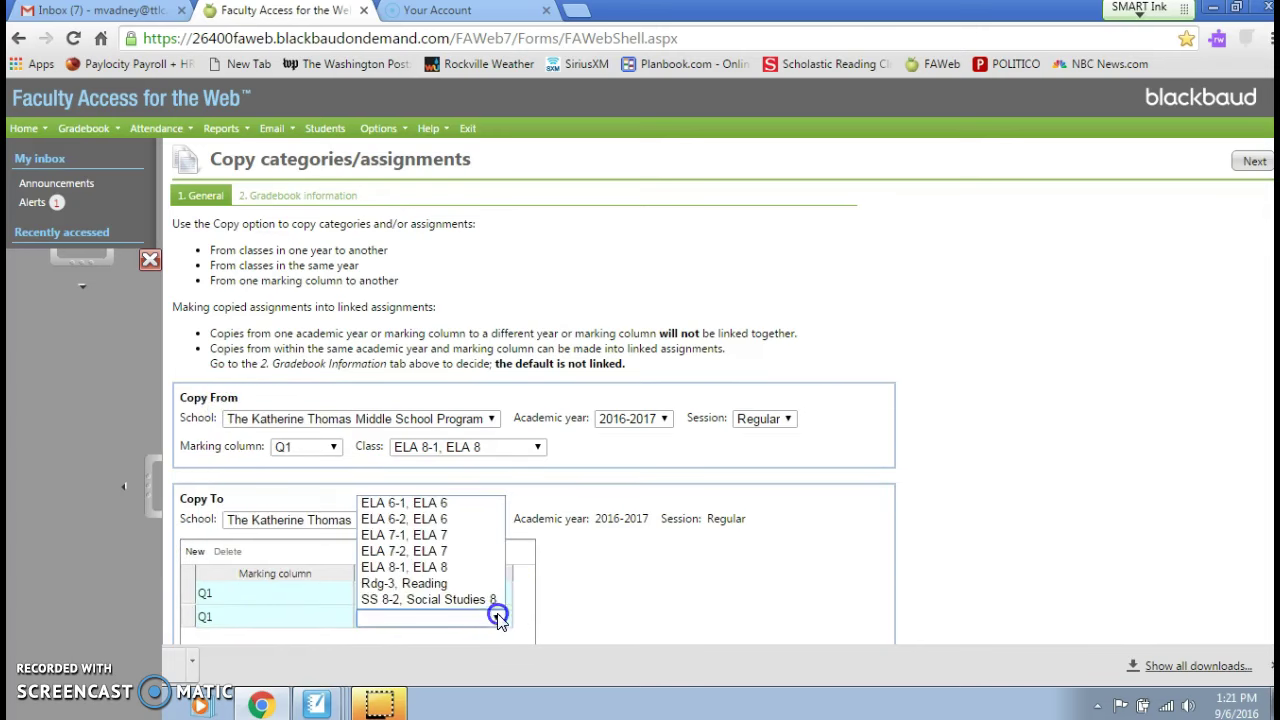
left_click(452, 552)
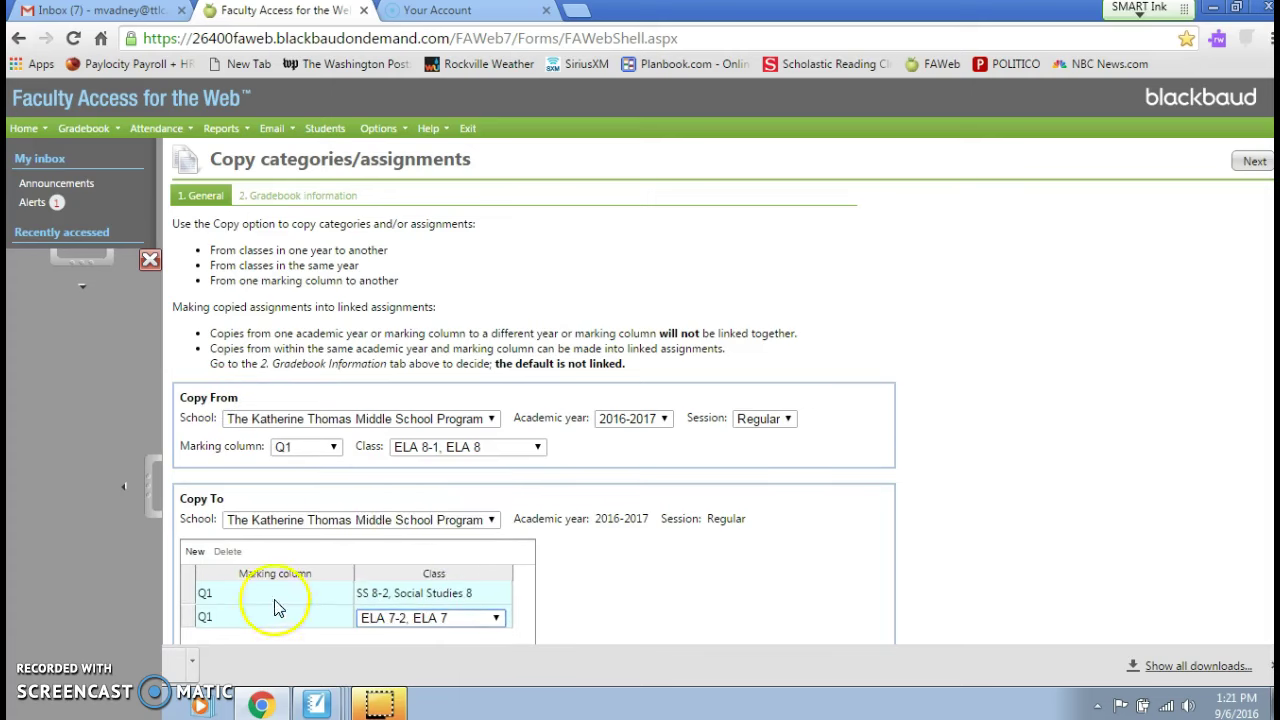
- Add a Q1 destination row for ELA 7-1, ELA 7 and copy the categories
left_click(195, 552)
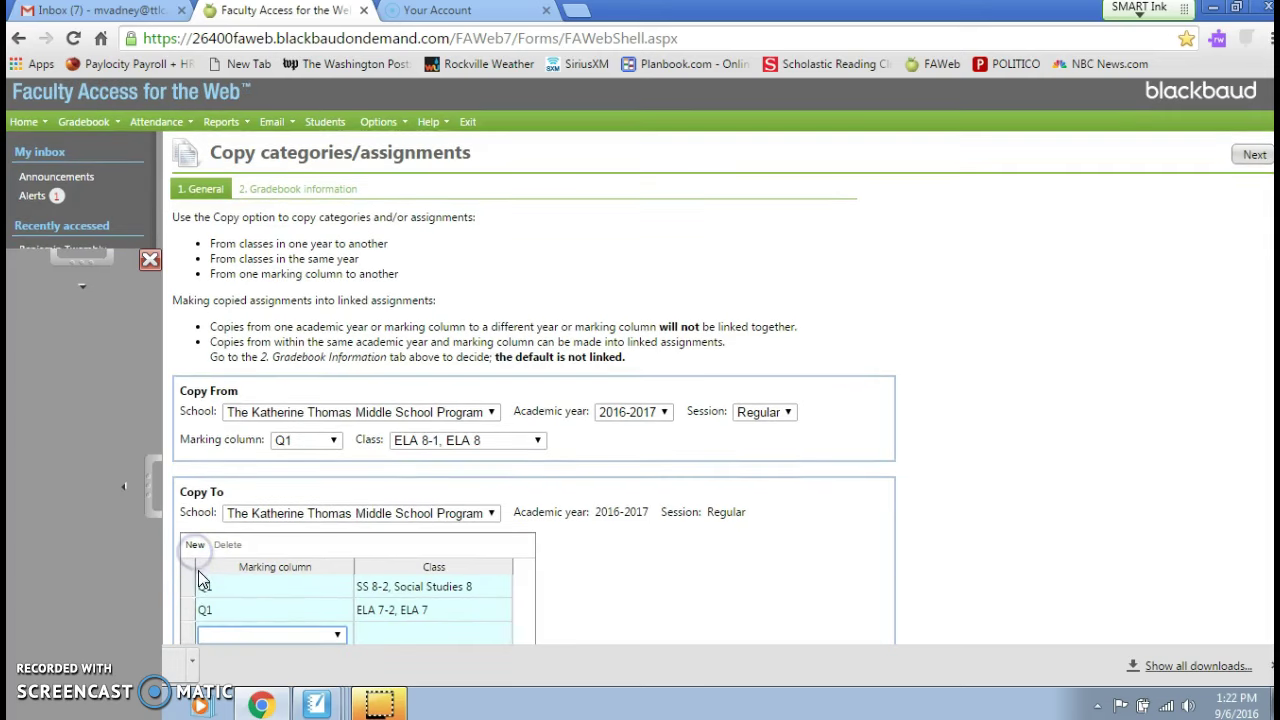
left_click(338, 636)
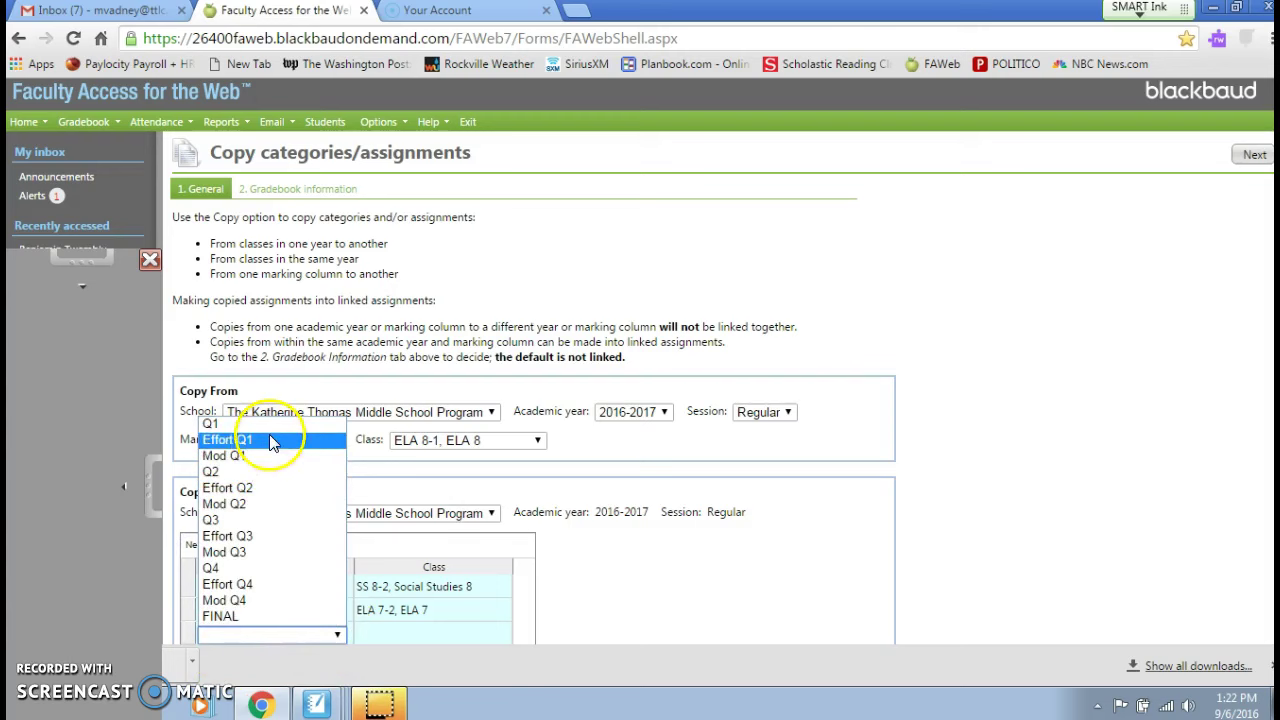
left_click(240, 424)
left_click(488, 630)
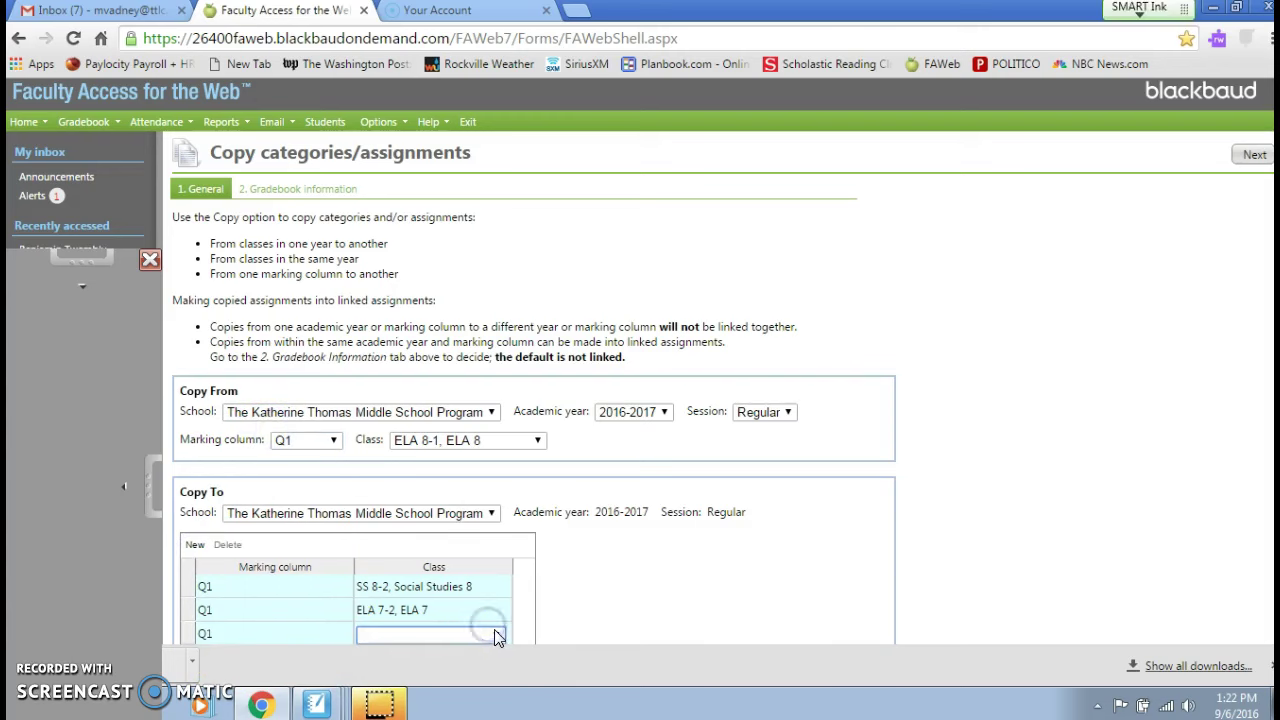
left_click(497, 635)
left_click(428, 550)
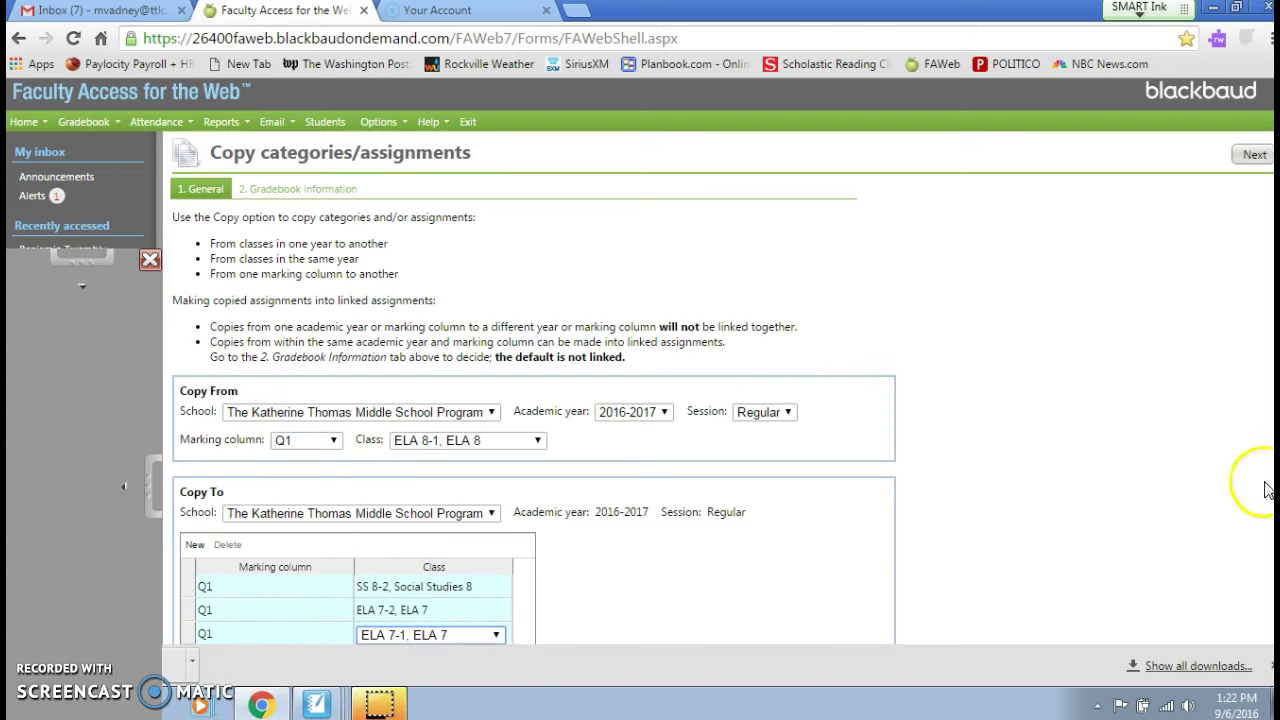
left_click(308, 189)
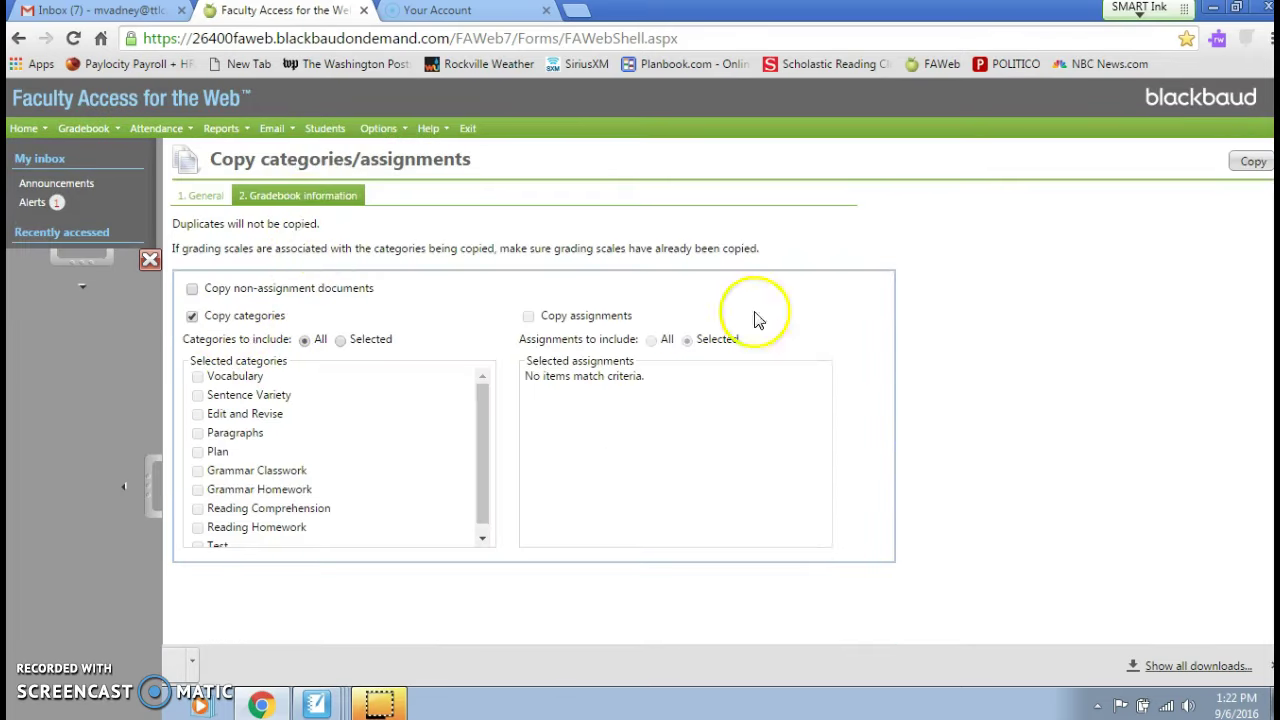
left_click(1253, 161)
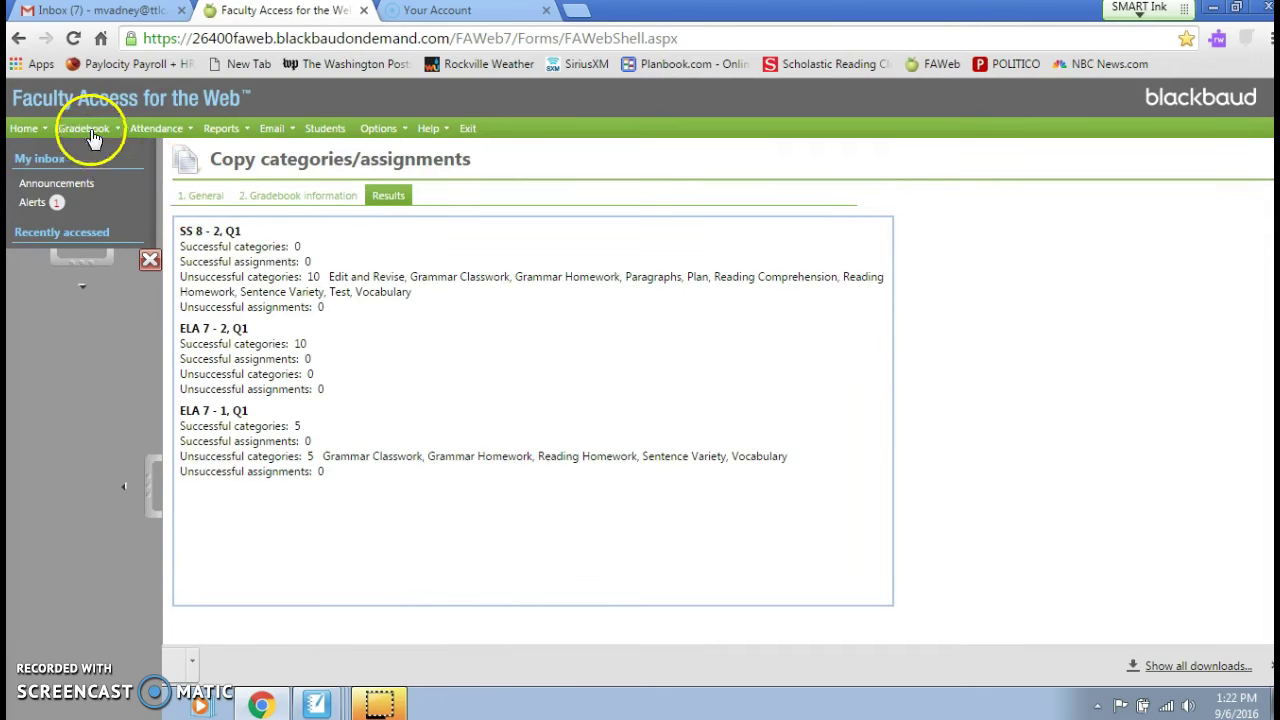
- Go back to My Classes and open the ELA 6-1, ELA 6 2nd Period gradebook
left_click(24, 129)
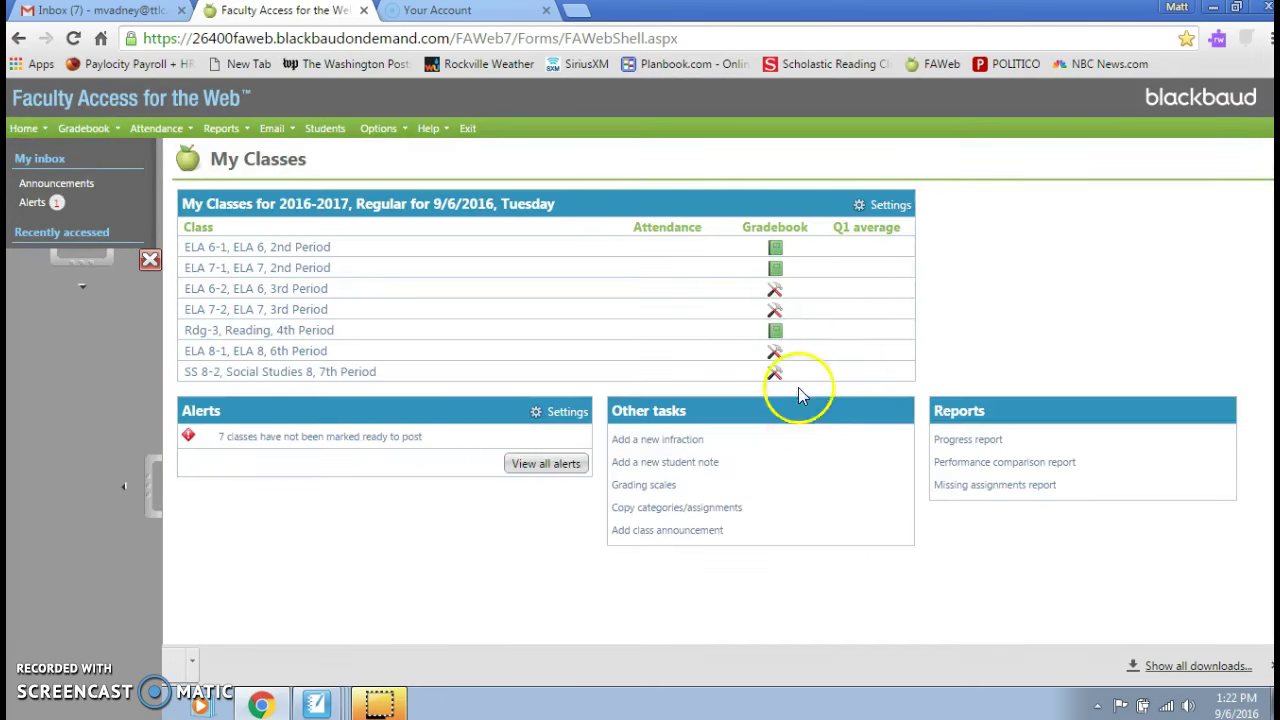
left_click(788, 310)
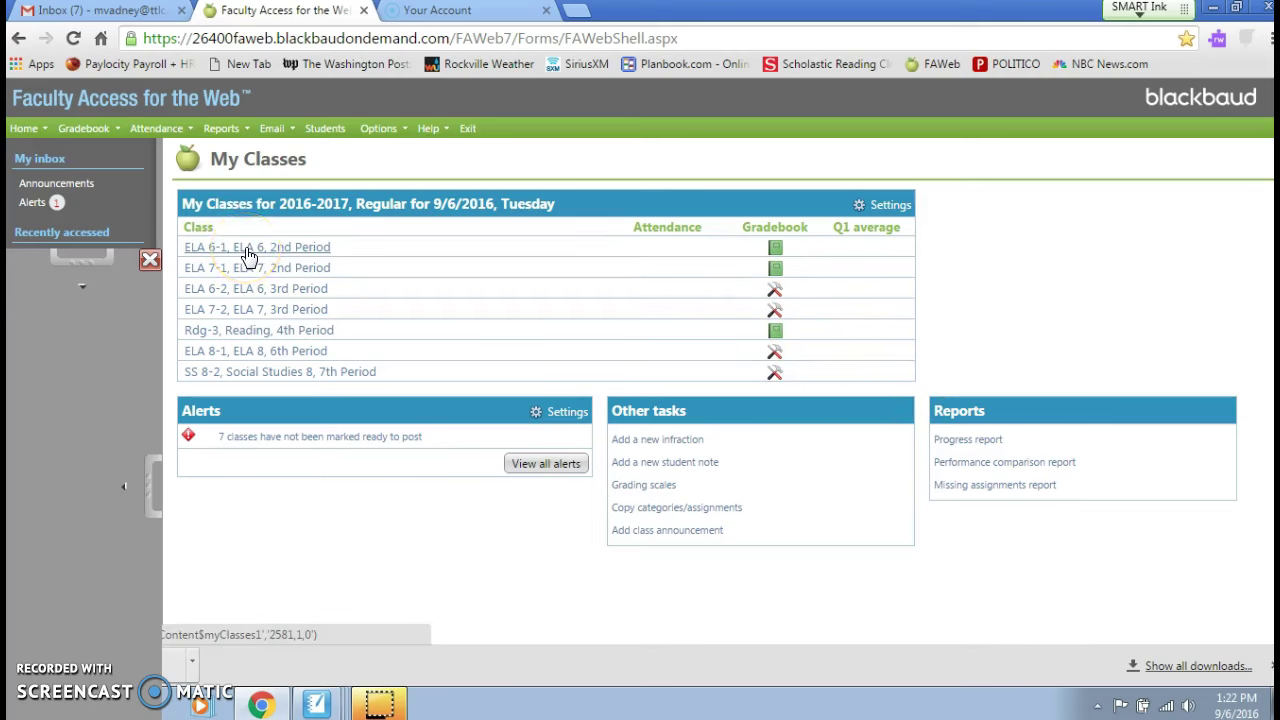
left_click(150, 262)
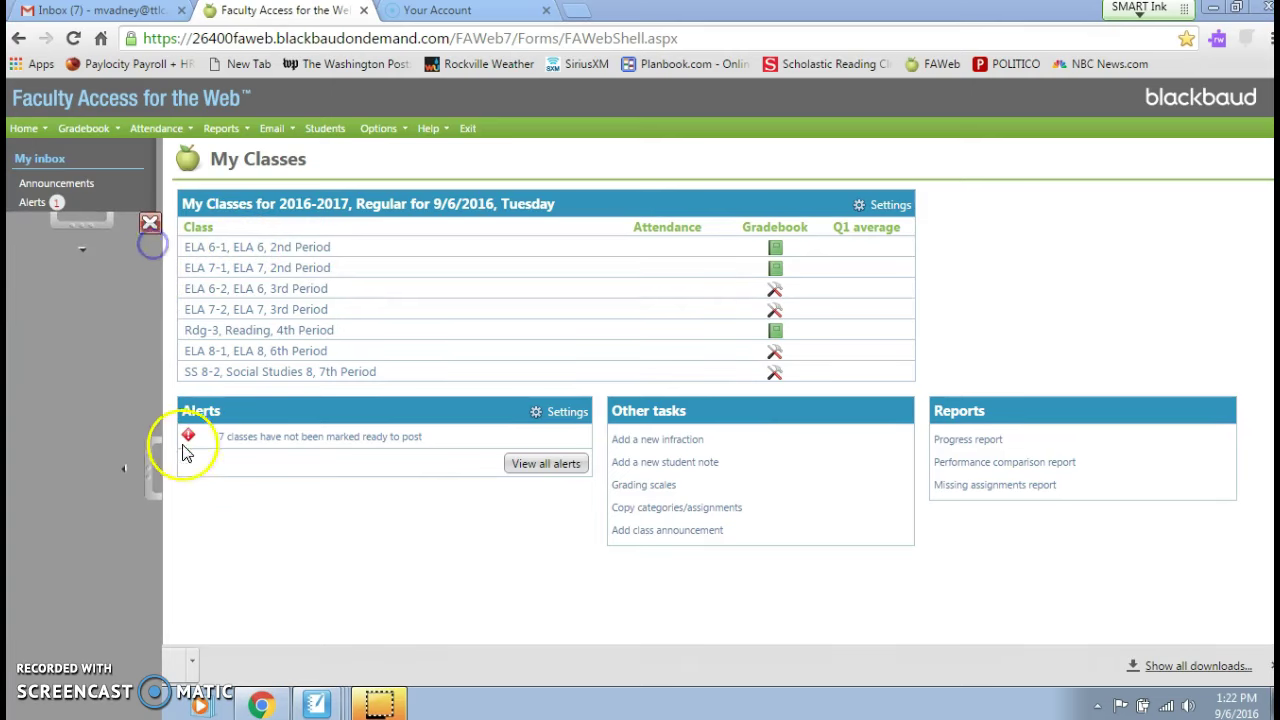
mouse_move(183, 449)
left_mouse_down()
mouse_move(130, 470)
mouse_move(150, 475)
mouse_move(138, 488)
mouse_move(150, 522)
left_mouse_up()
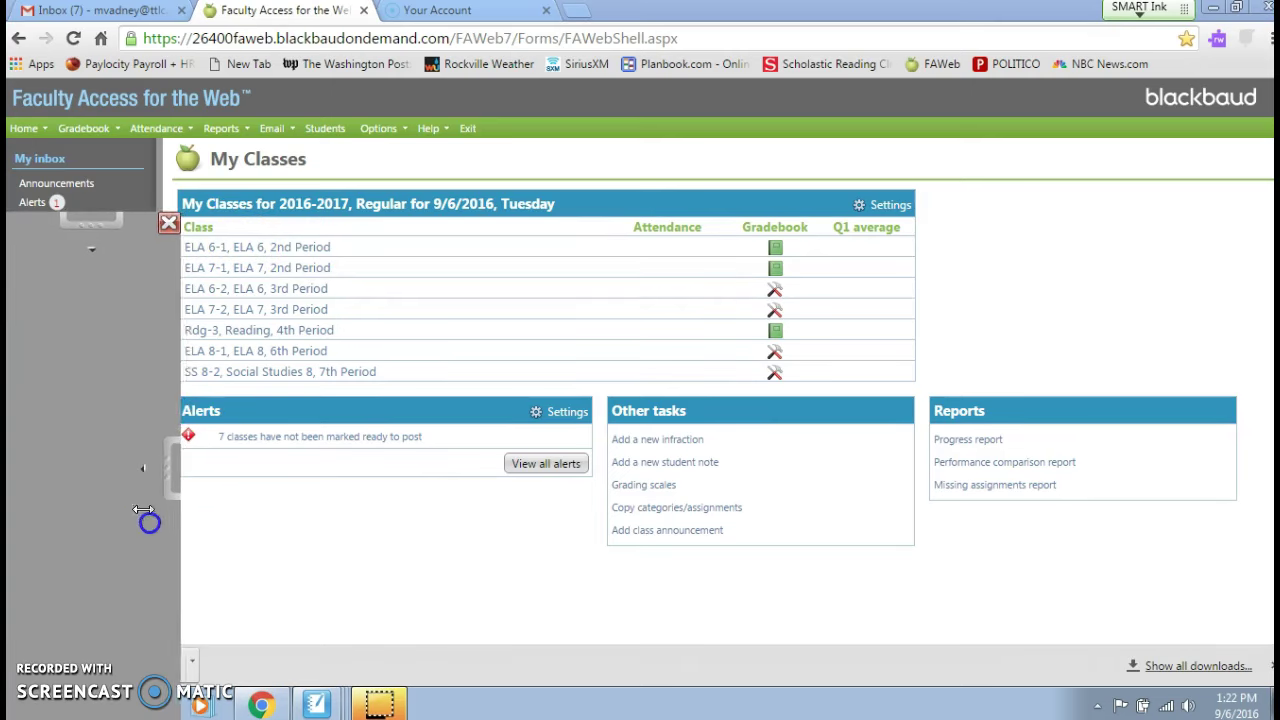
left_click_drag(100, 232, 100, 274)
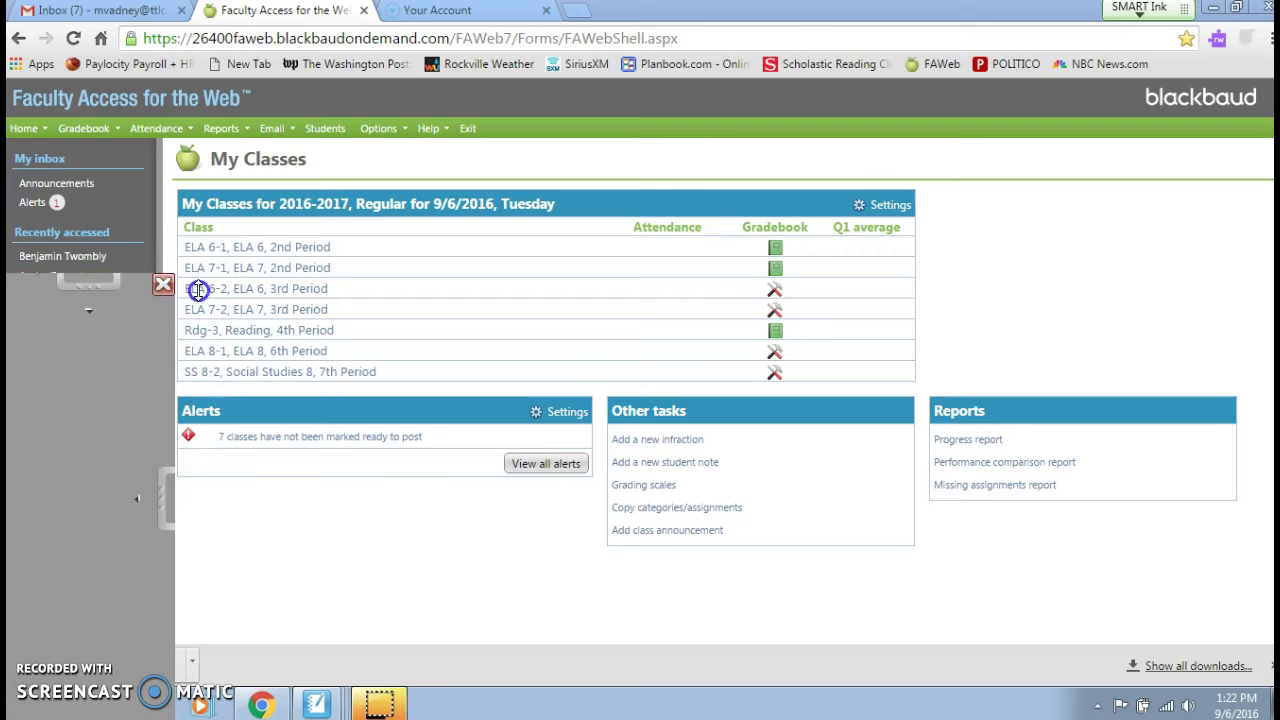
left_click_drag(137, 351, 308, 382)
left_click(268, 249)
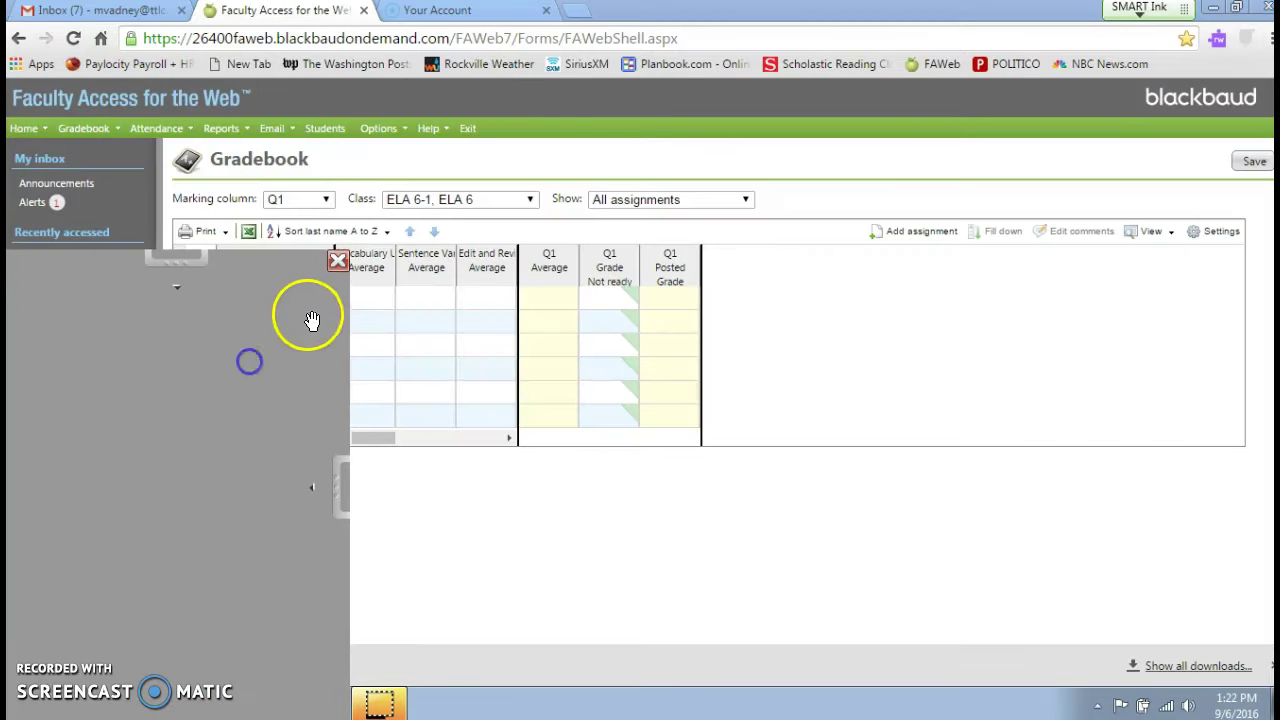
- Choose Rdg-3, Reading from the gradebook's Class list
left_click_drag(300, 314, 297, 314)
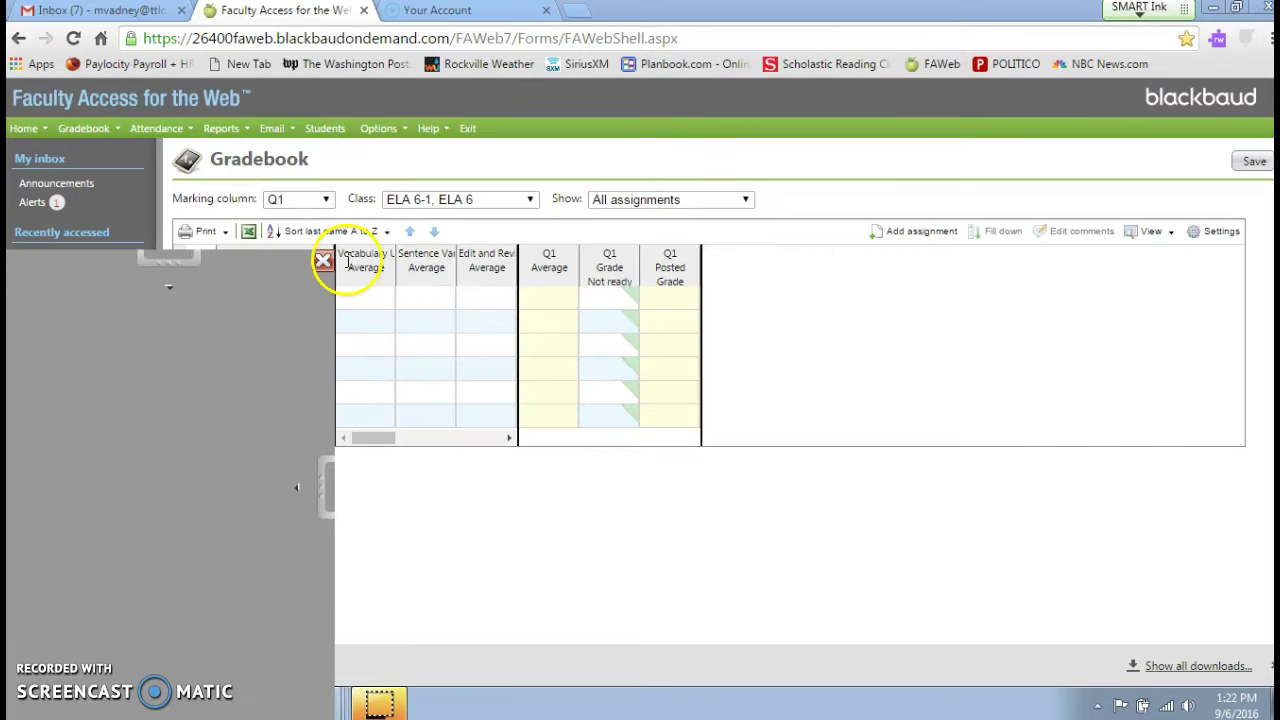
left_click_drag(368, 440, 402, 443)
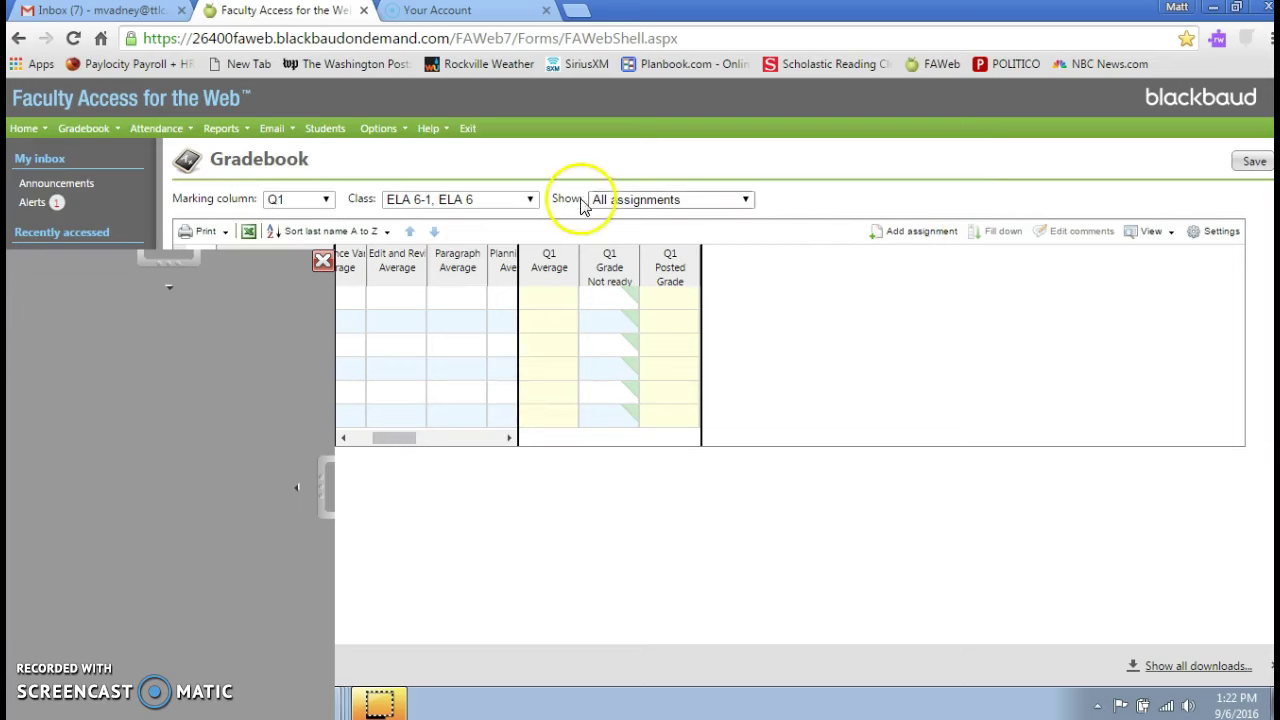
left_click(530, 199)
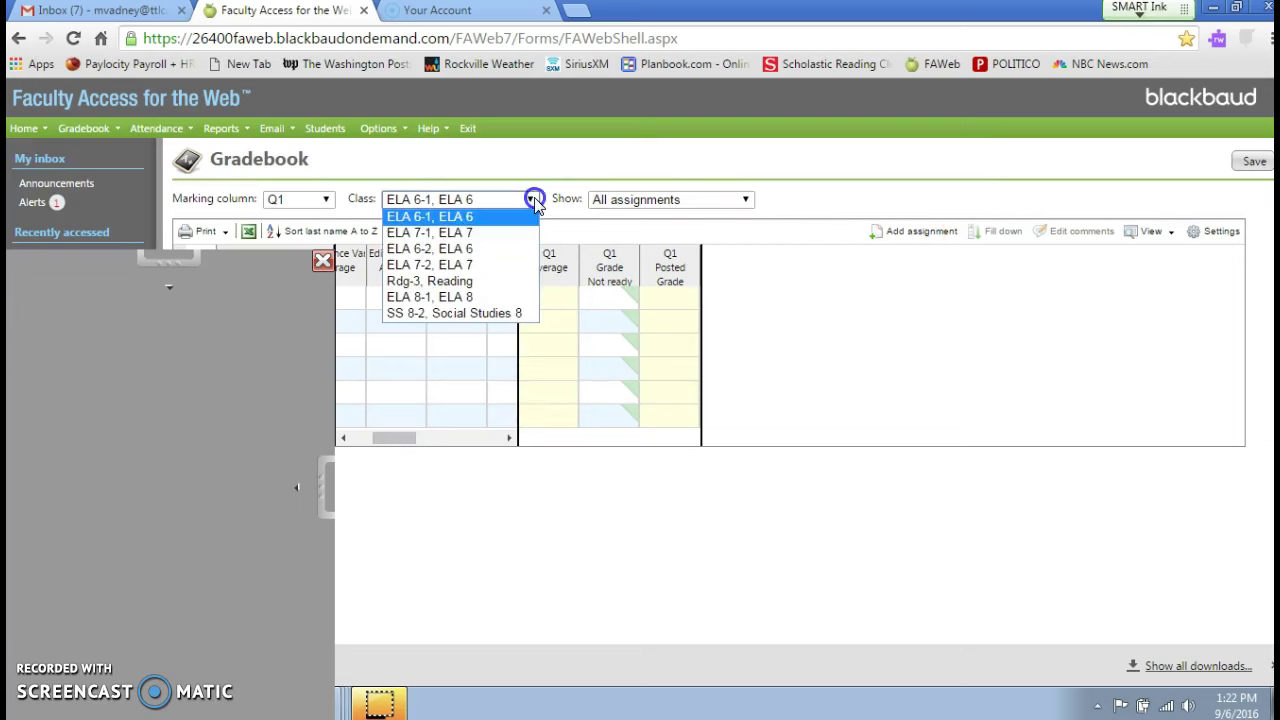
left_click(478, 281)
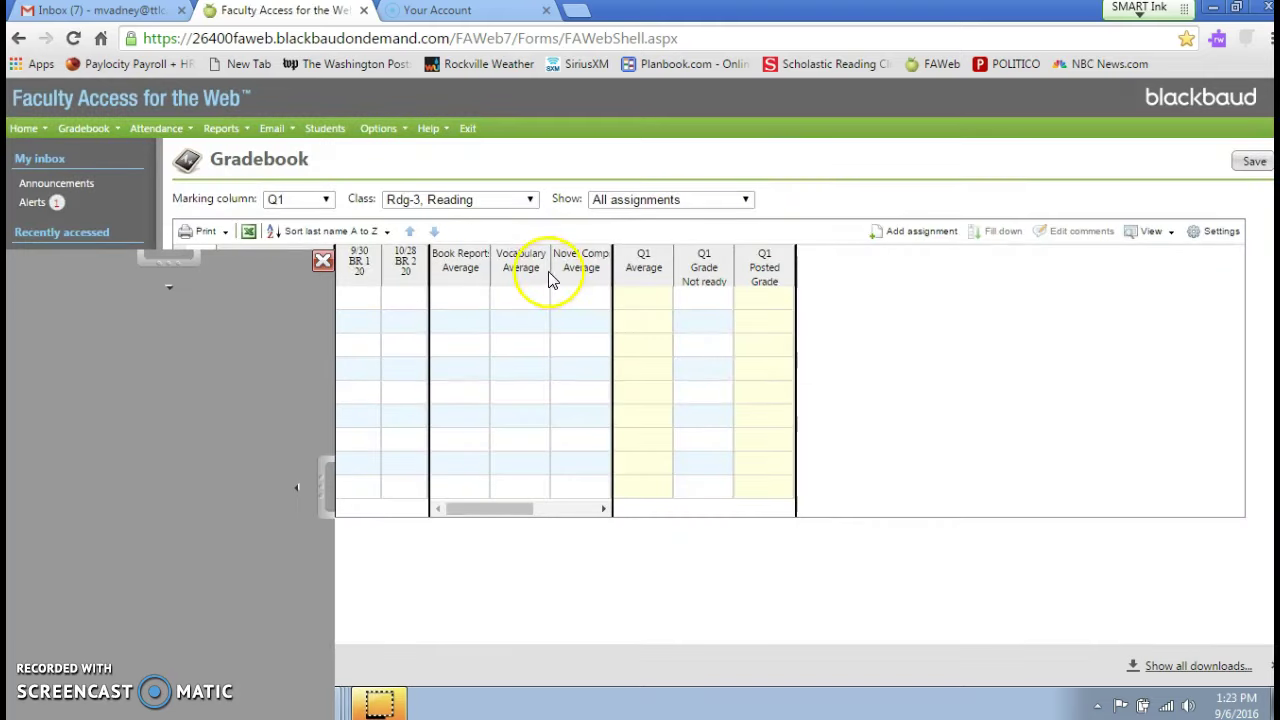
- Start a new assignment named BBD 1 and enter its description
left_click(932, 243)
left_click(479, 194)
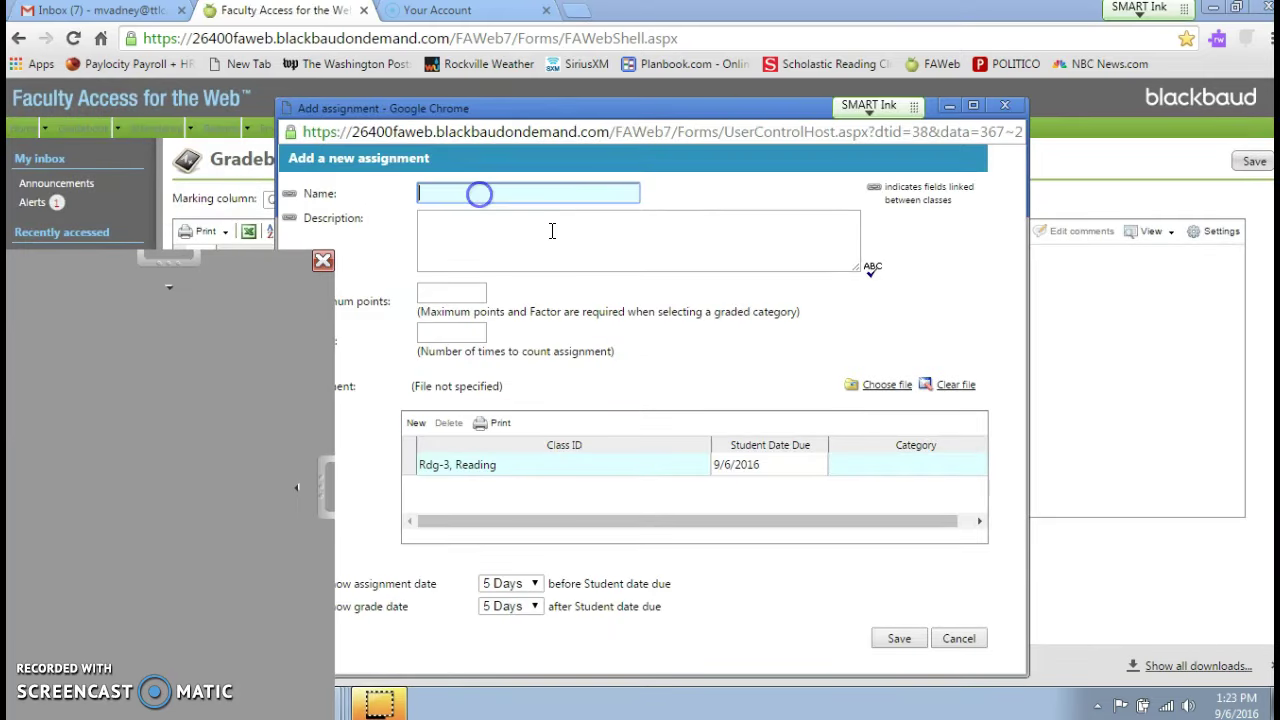
type("BBD 1")
left_click(551, 231)
type("Breakd")
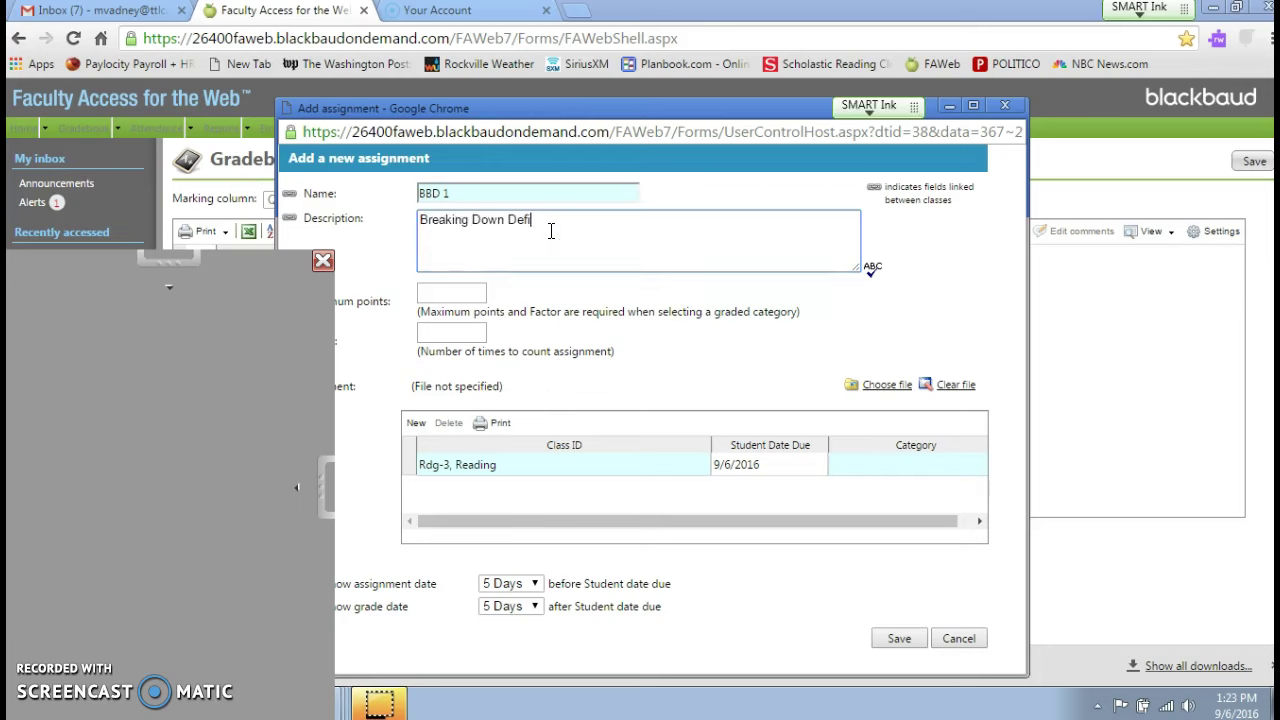
left_click(591, 229)
type(". ")
type("s, Vocabulary Word List")
left_click(543, 229)
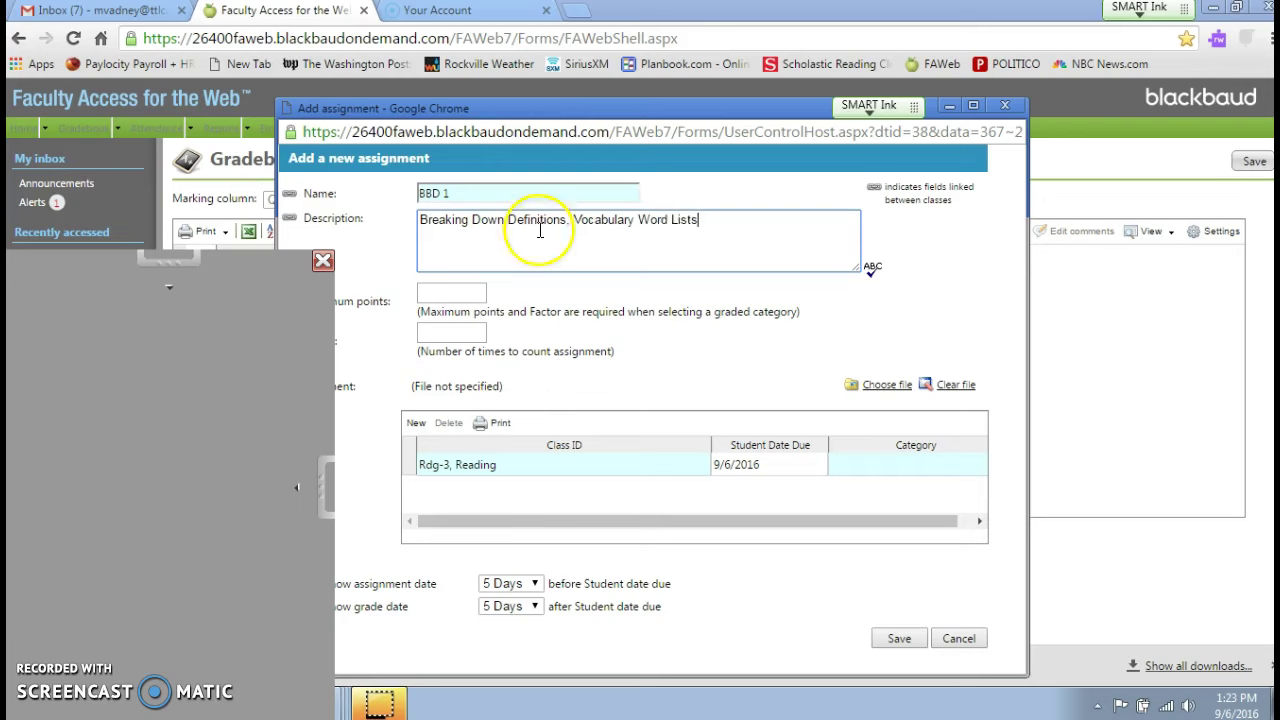
- Set the assignment's maximum points to 48 and factor to 1
left_click(467, 293)
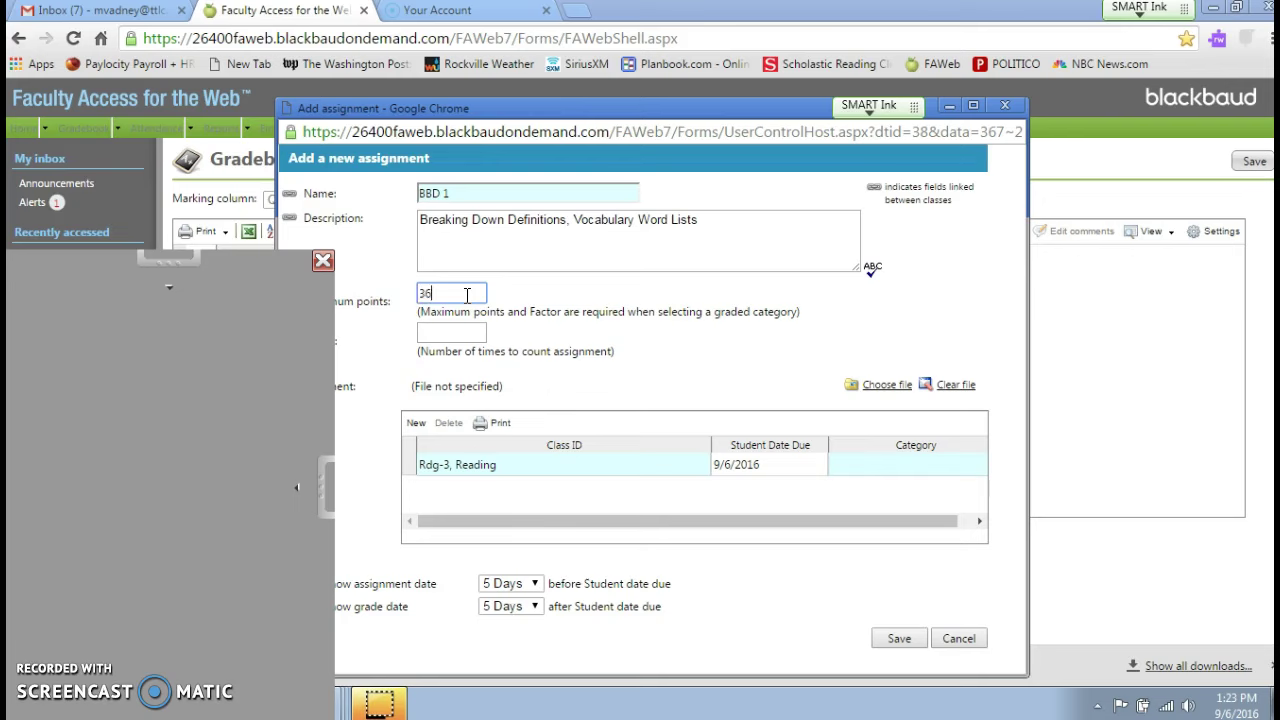
left_click(448, 335)
left_click(453, 334)
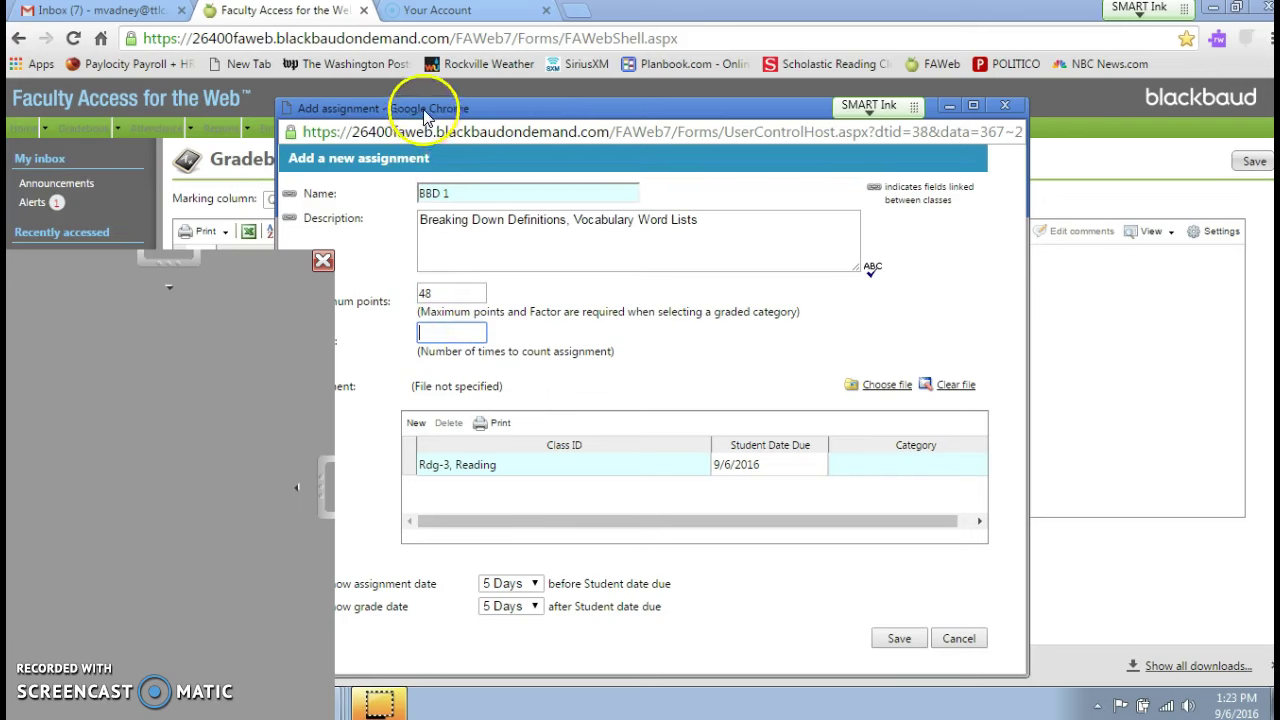
left_click_drag(436, 108, 487, 107)
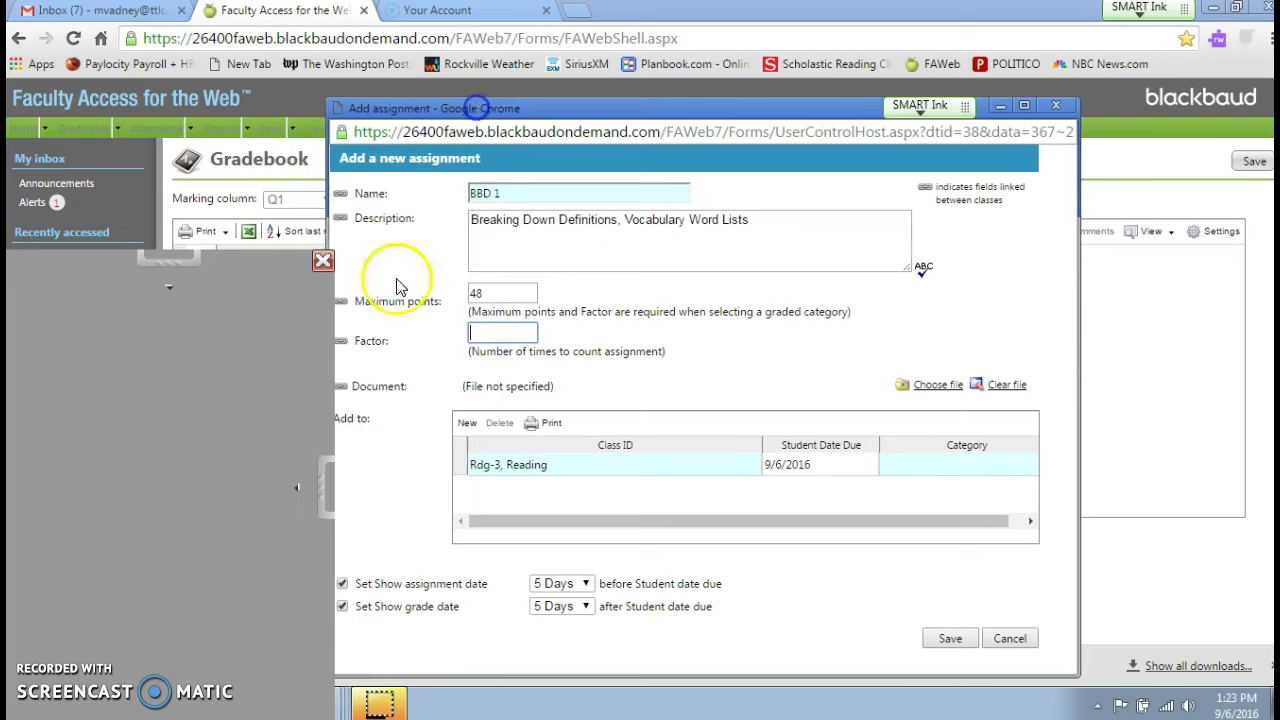
left_click(521, 333)
left_click(514, 352)
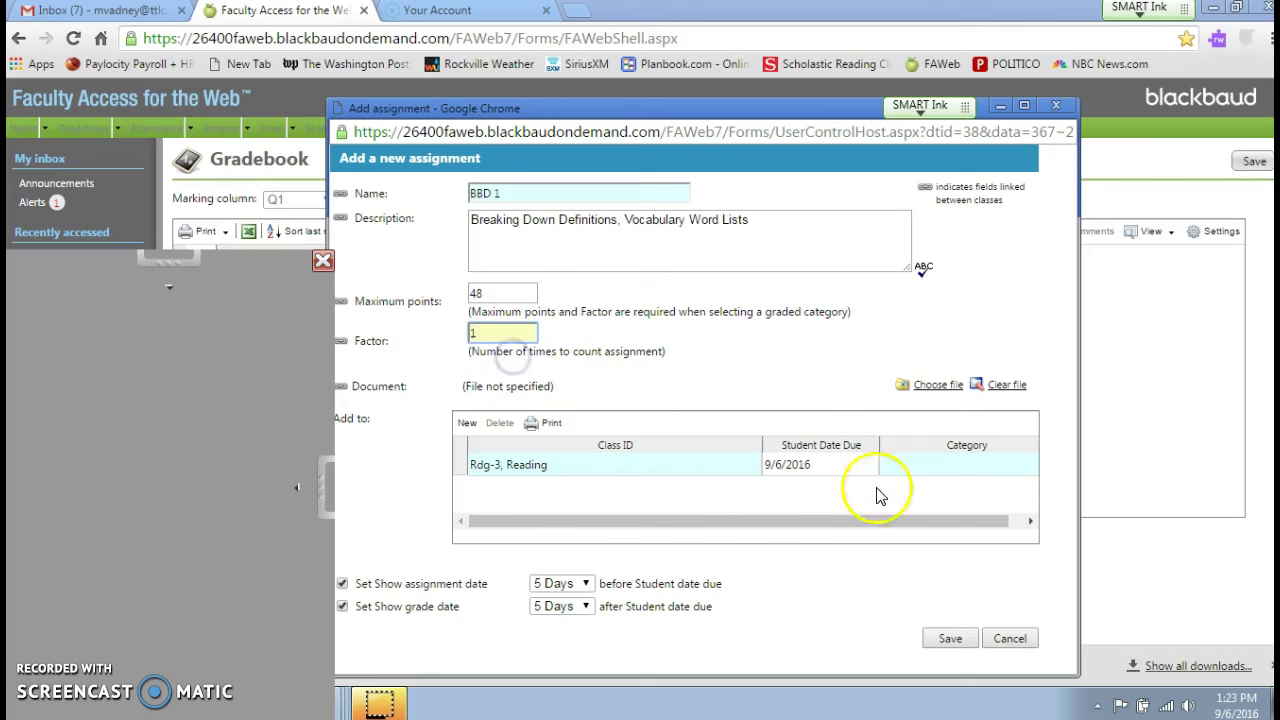
- Set the due date to 9/20/2016, category Vocabulary, and save the assignment
left_click(850, 466)
left_click(859, 463)
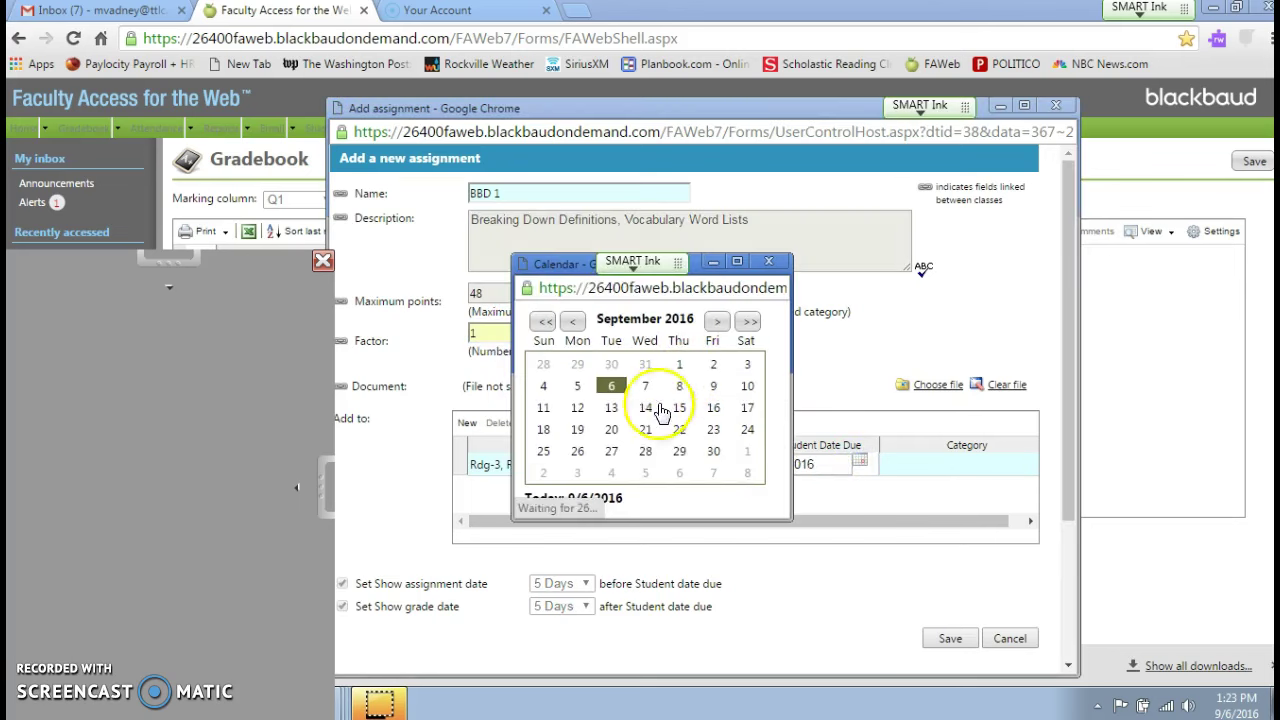
left_click(611, 430)
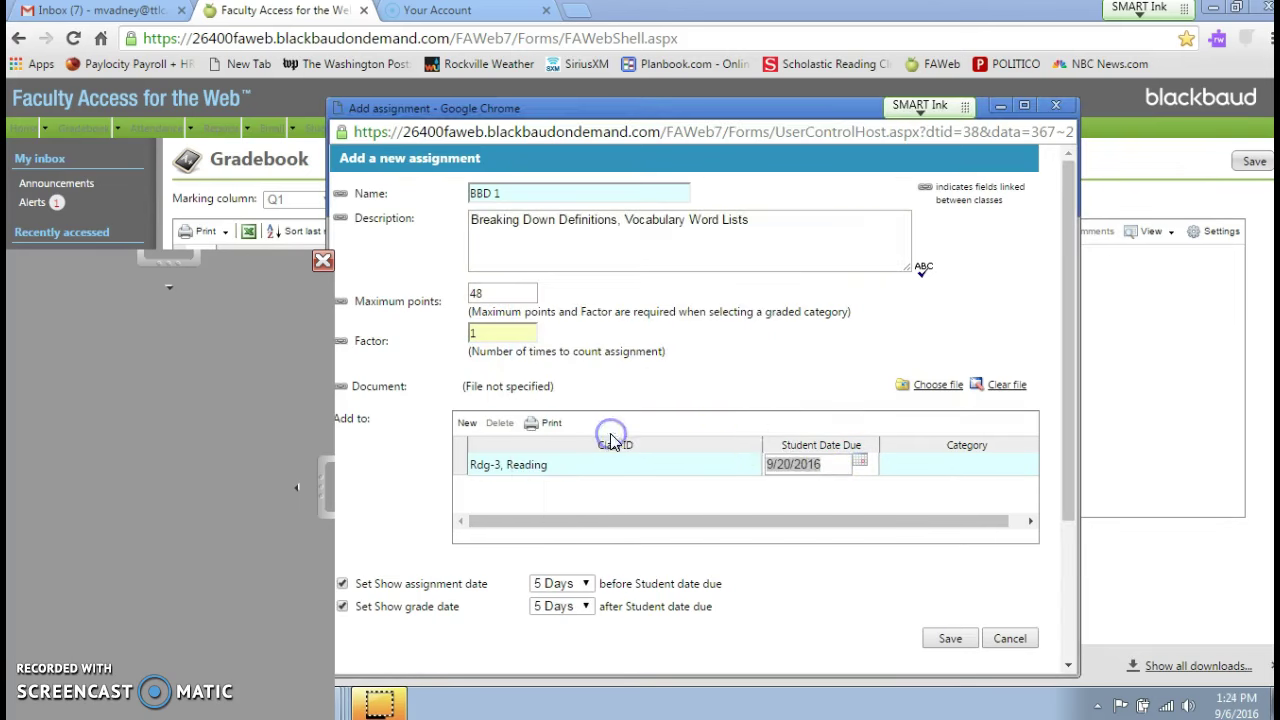
left_click(1020, 475)
left_click(1015, 470)
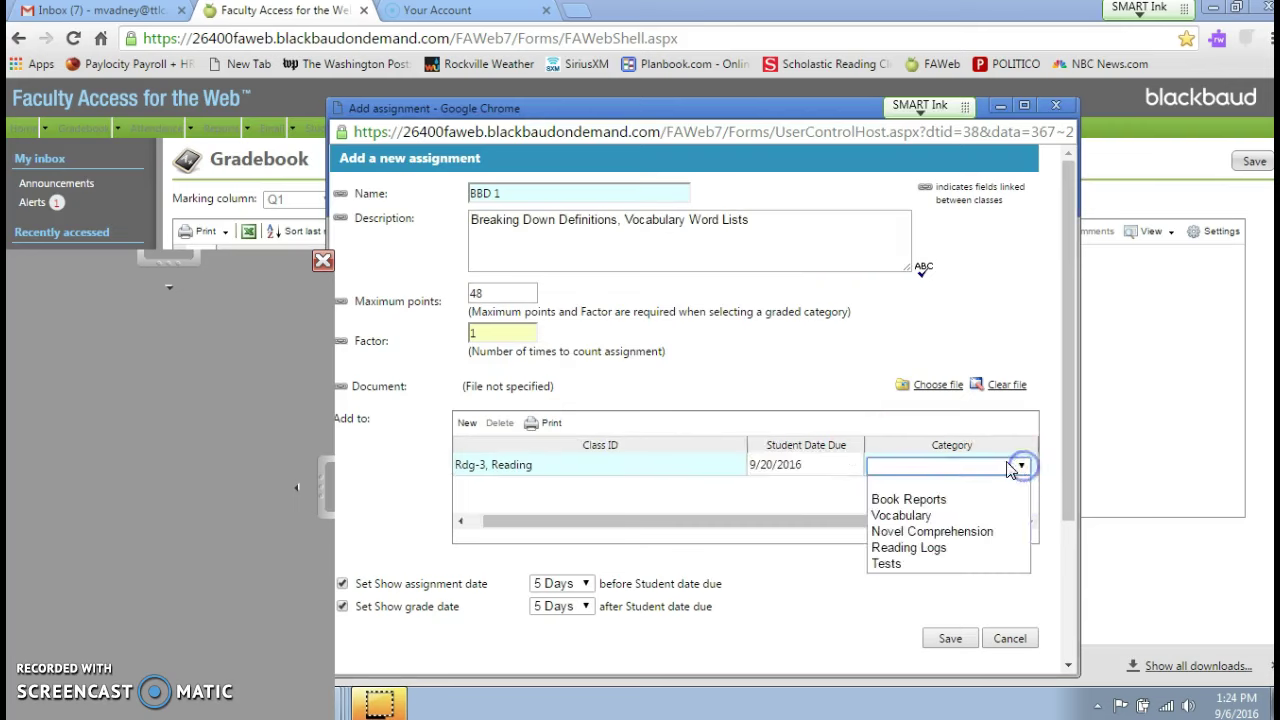
left_click(926, 515)
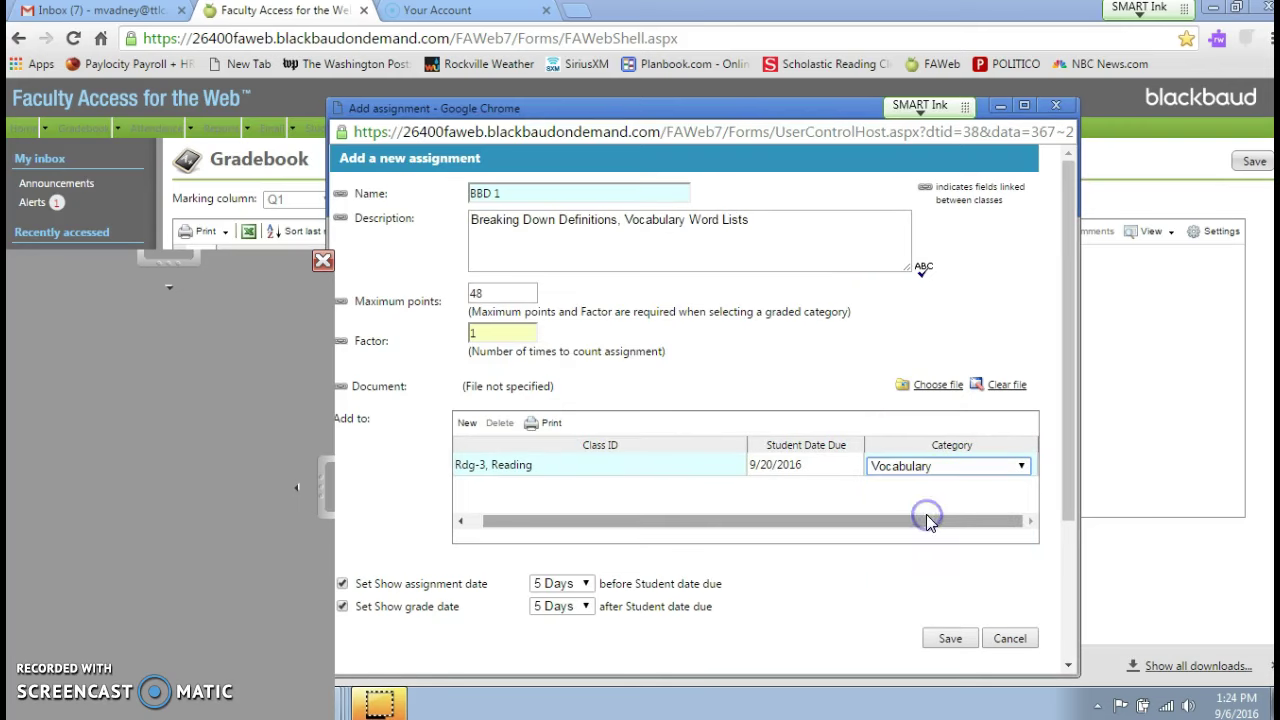
left_click(947, 638)
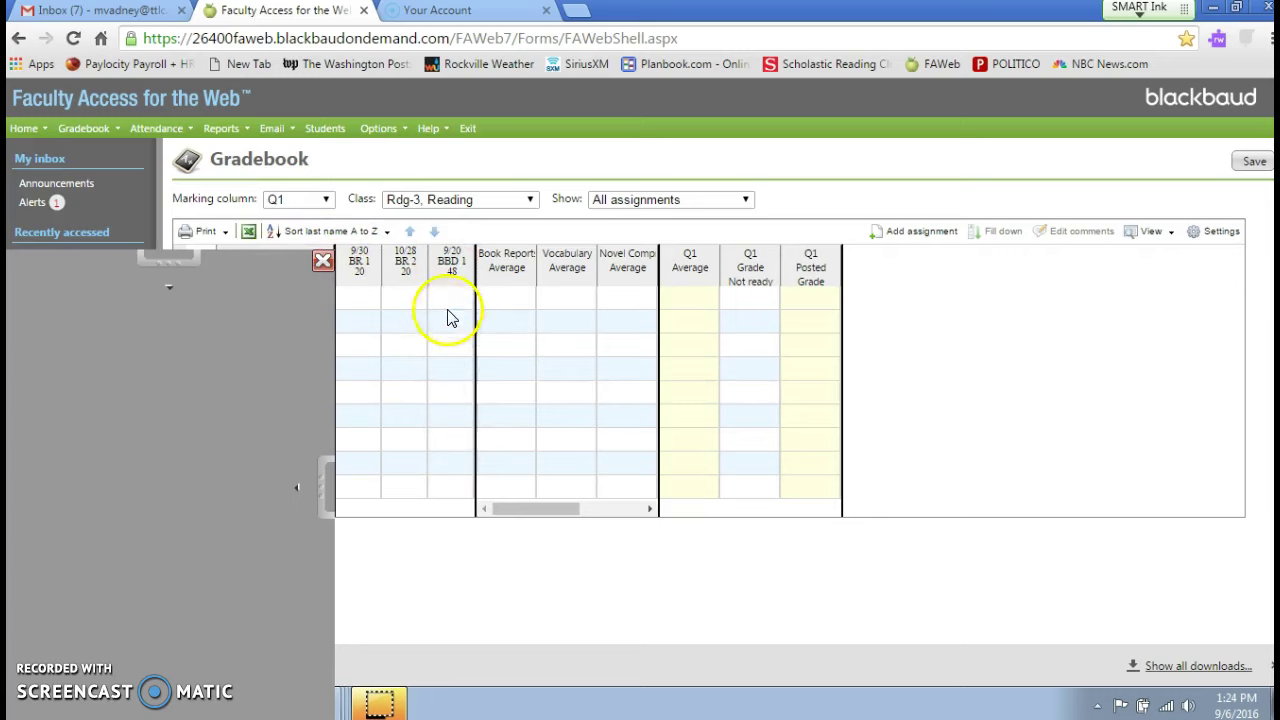
left_click(450, 297)
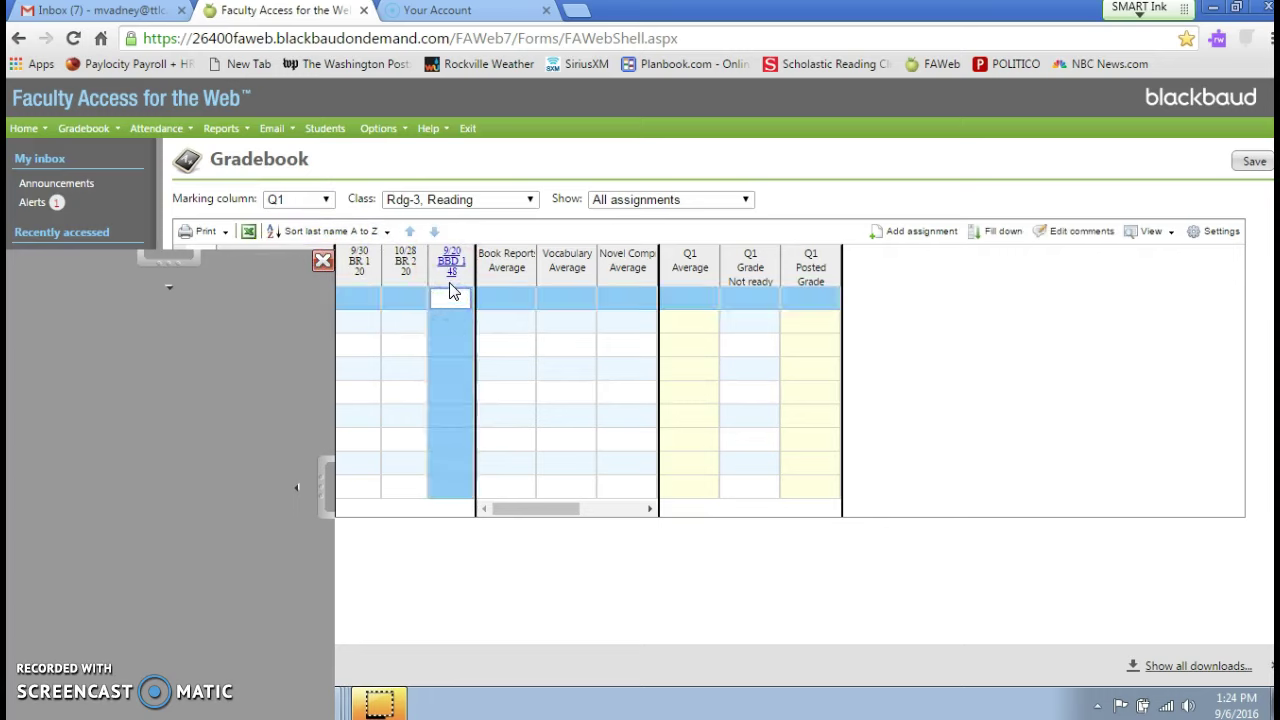
type("10")
key("Return")
type("10")
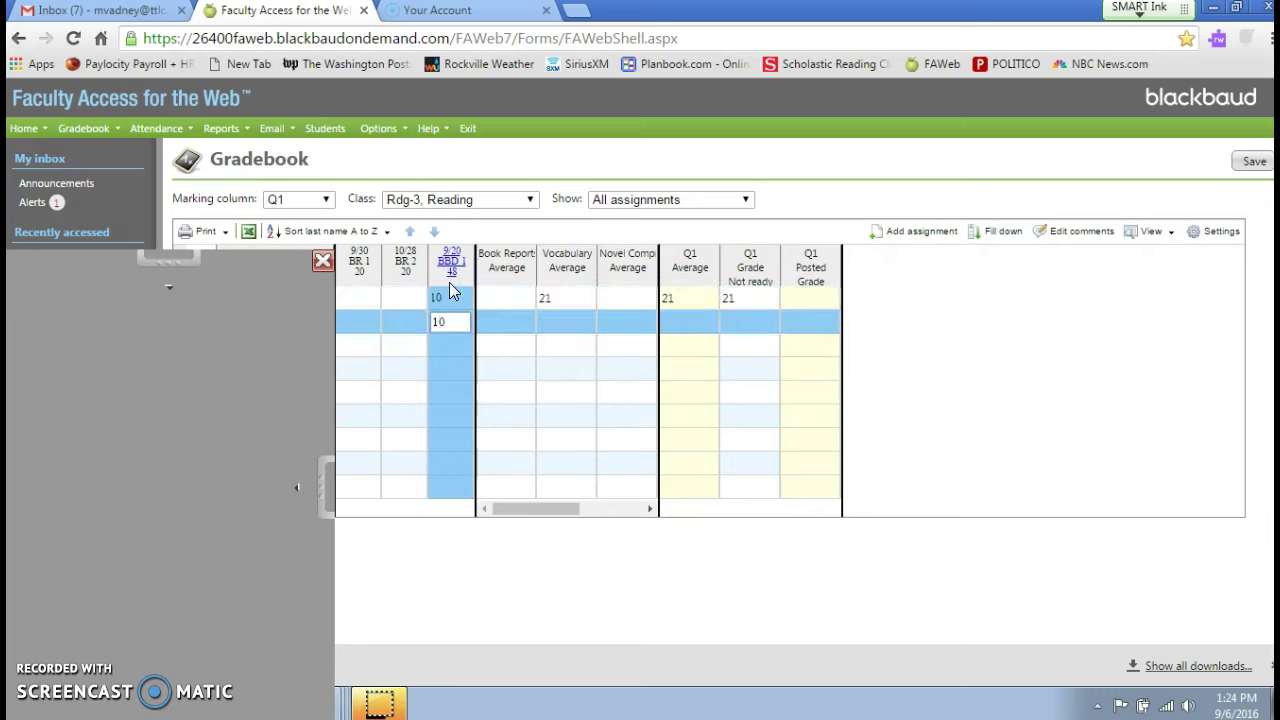
type("0")
key("Return")
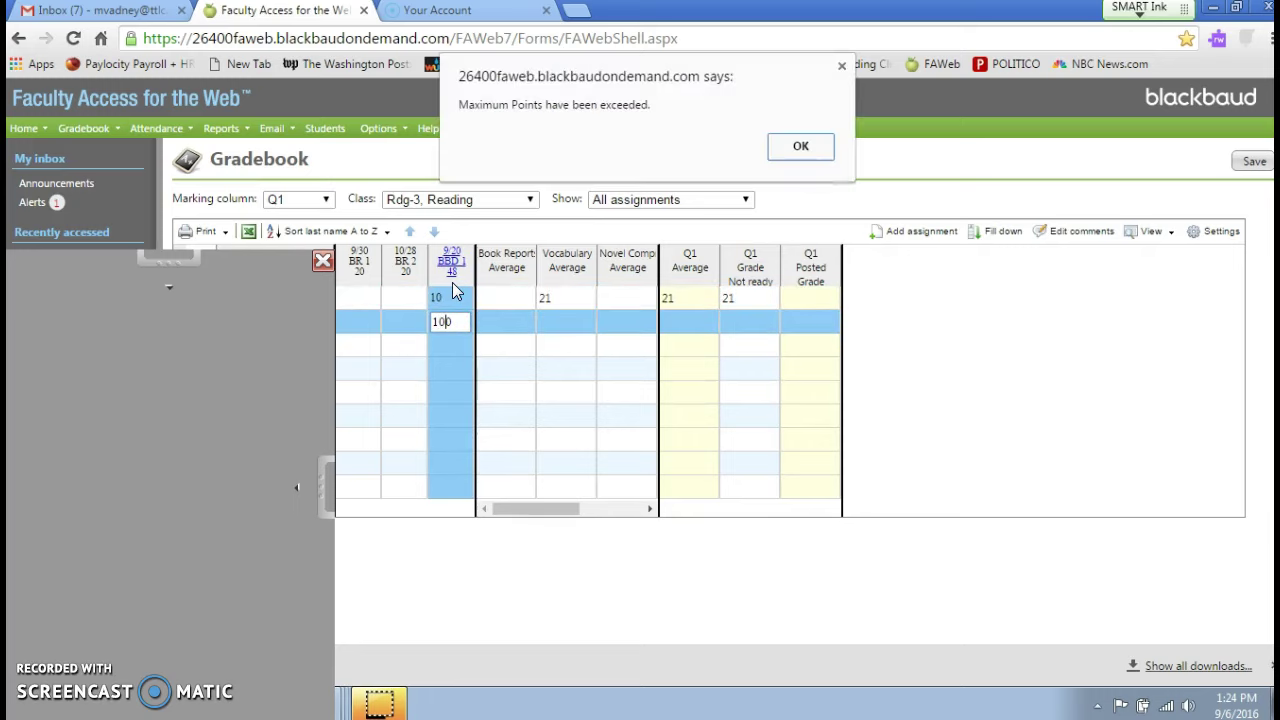
left_click(805, 148)
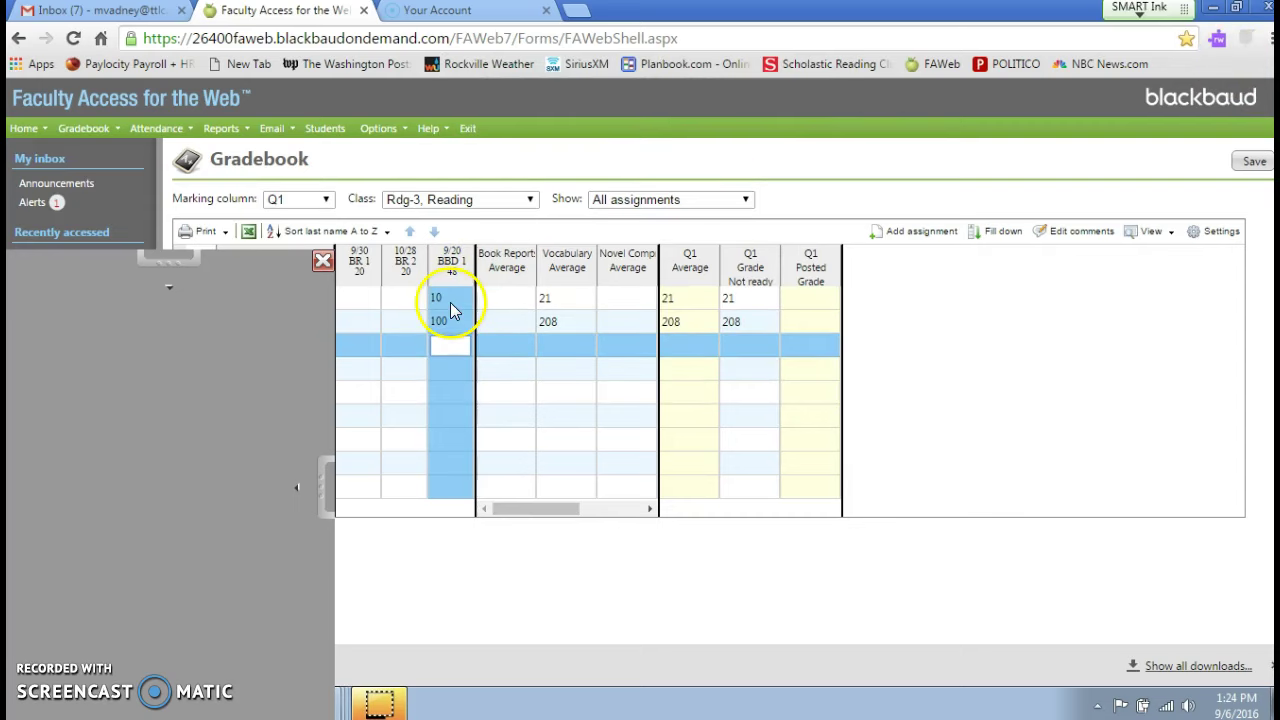
left_click(458, 297)
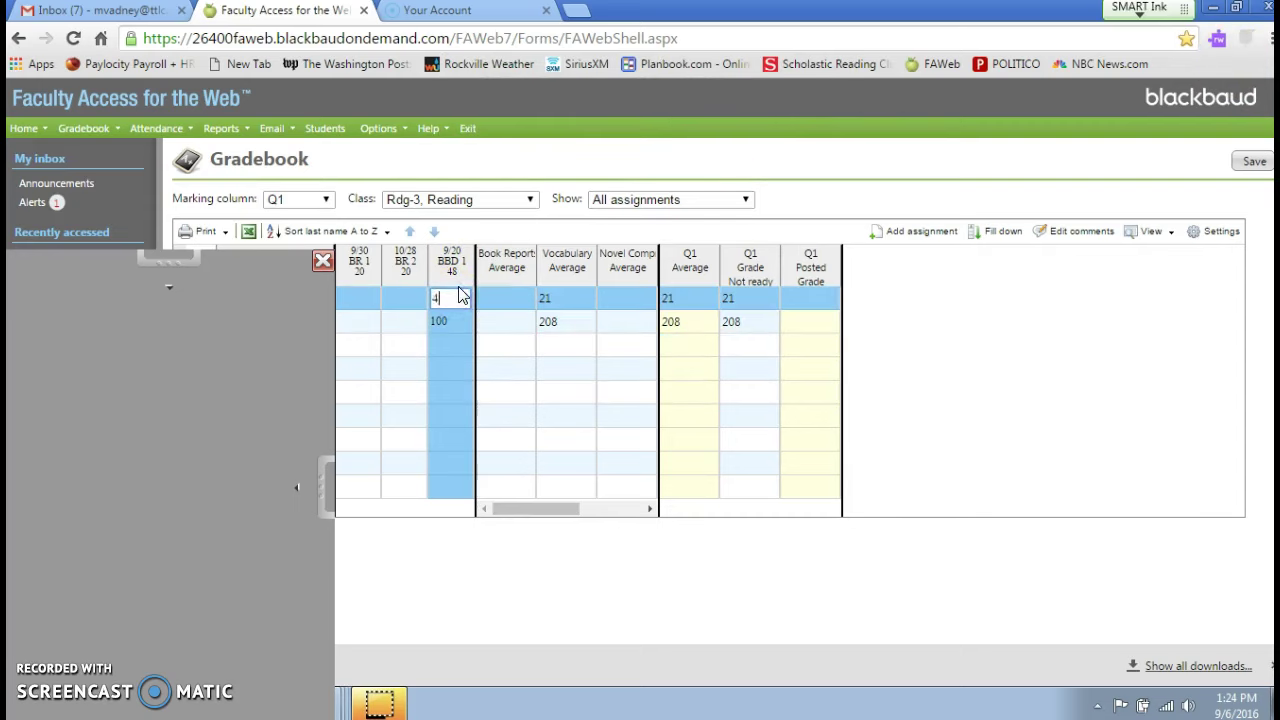
type("48")
key("Return")
type("48")
key("Return")
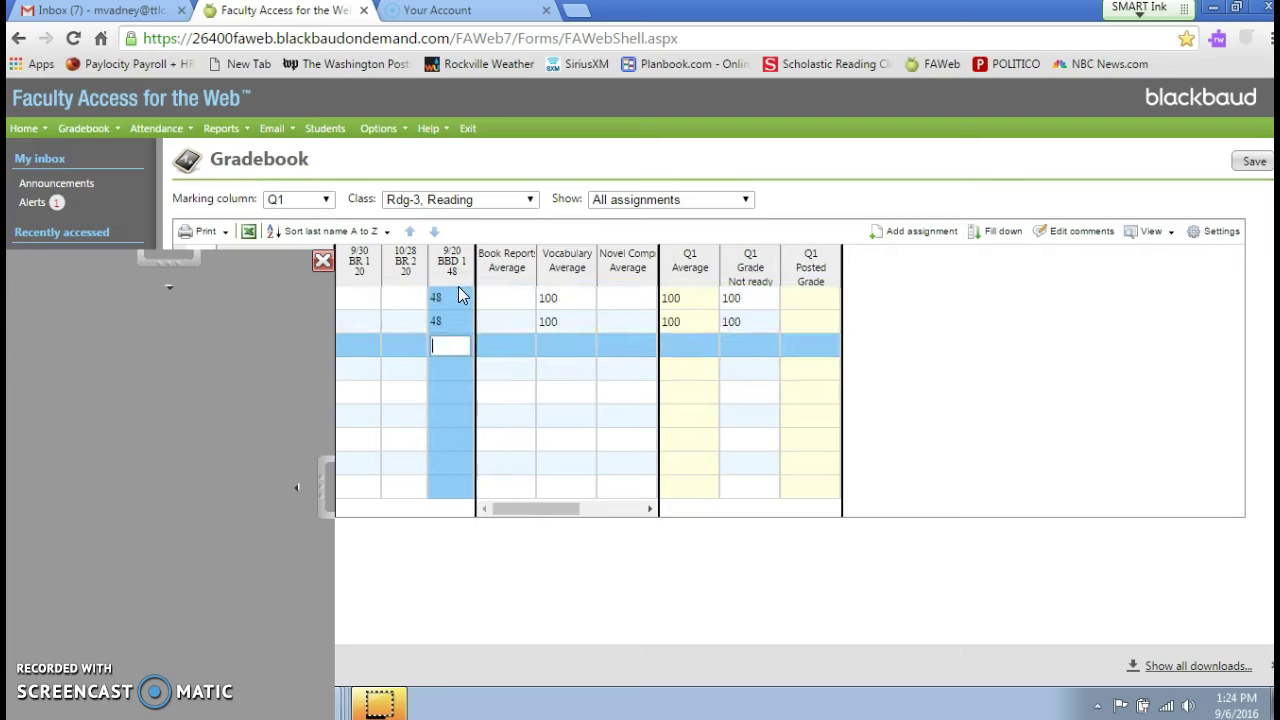
type("48")
key("Return")
type("48")
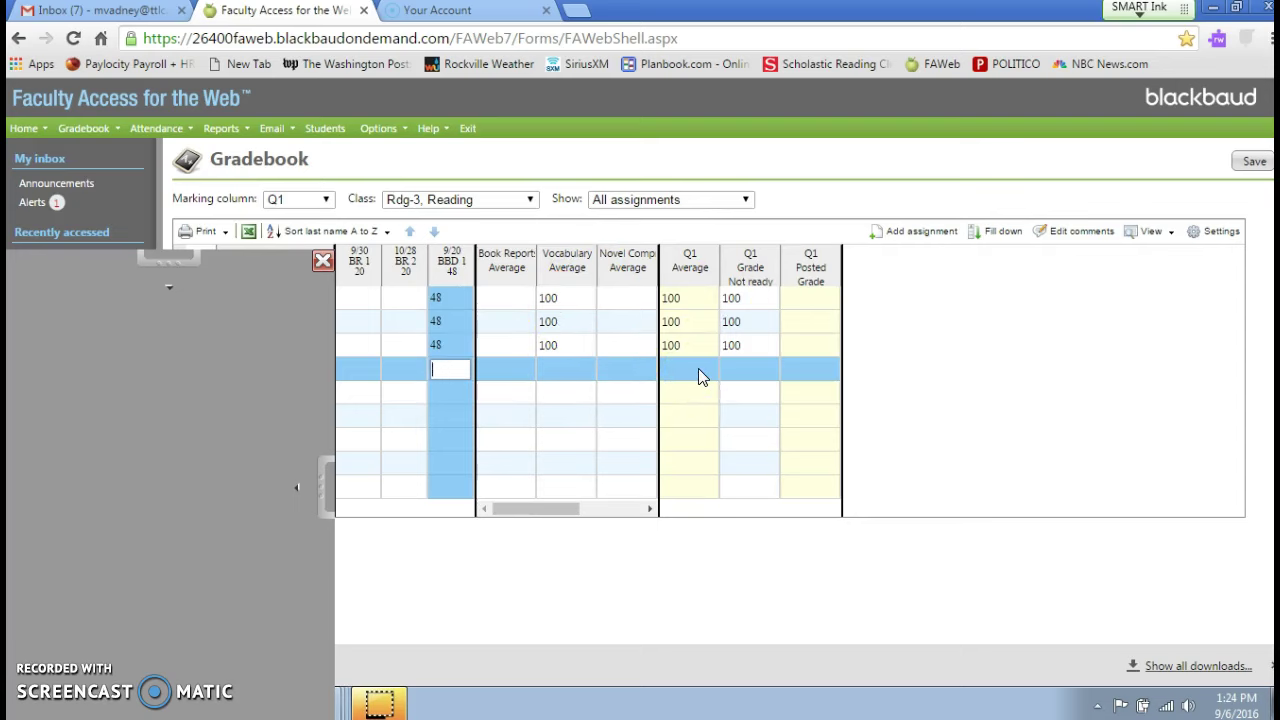
key("Up")
key("Up")
key("Up")
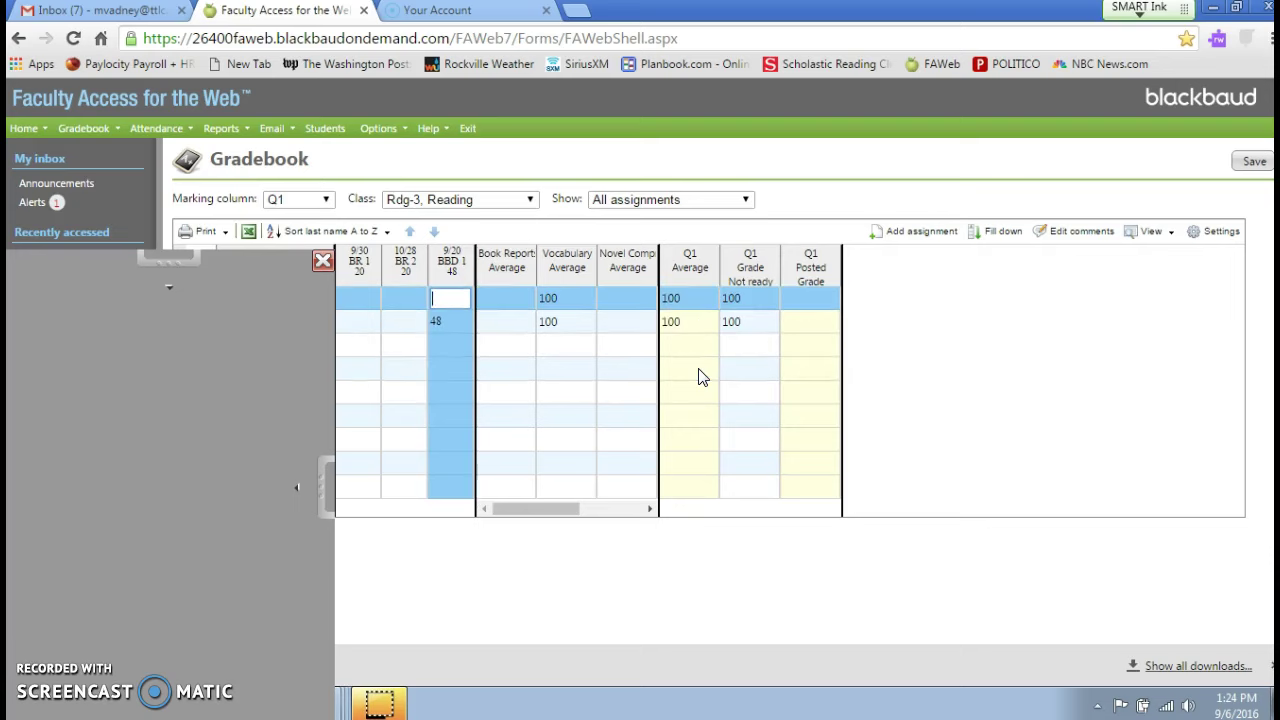
key("Up")
key("Up")
key("Up")
key("Up")
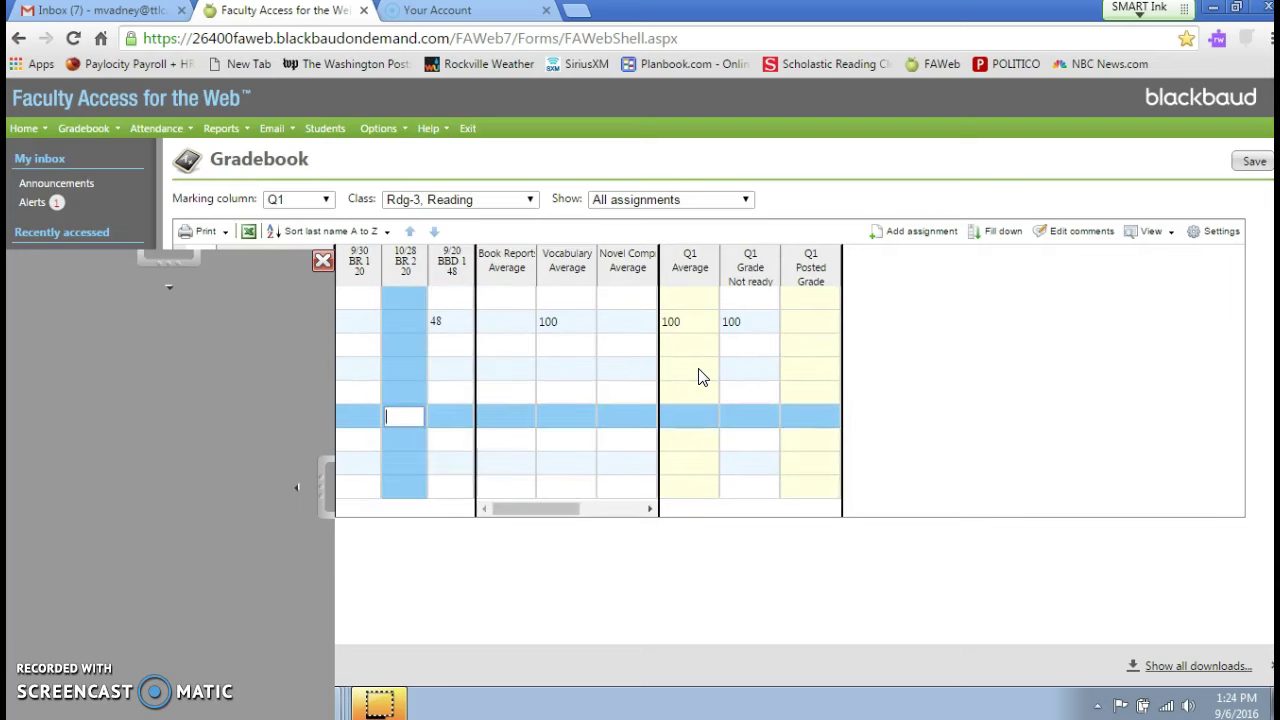
key("Down")
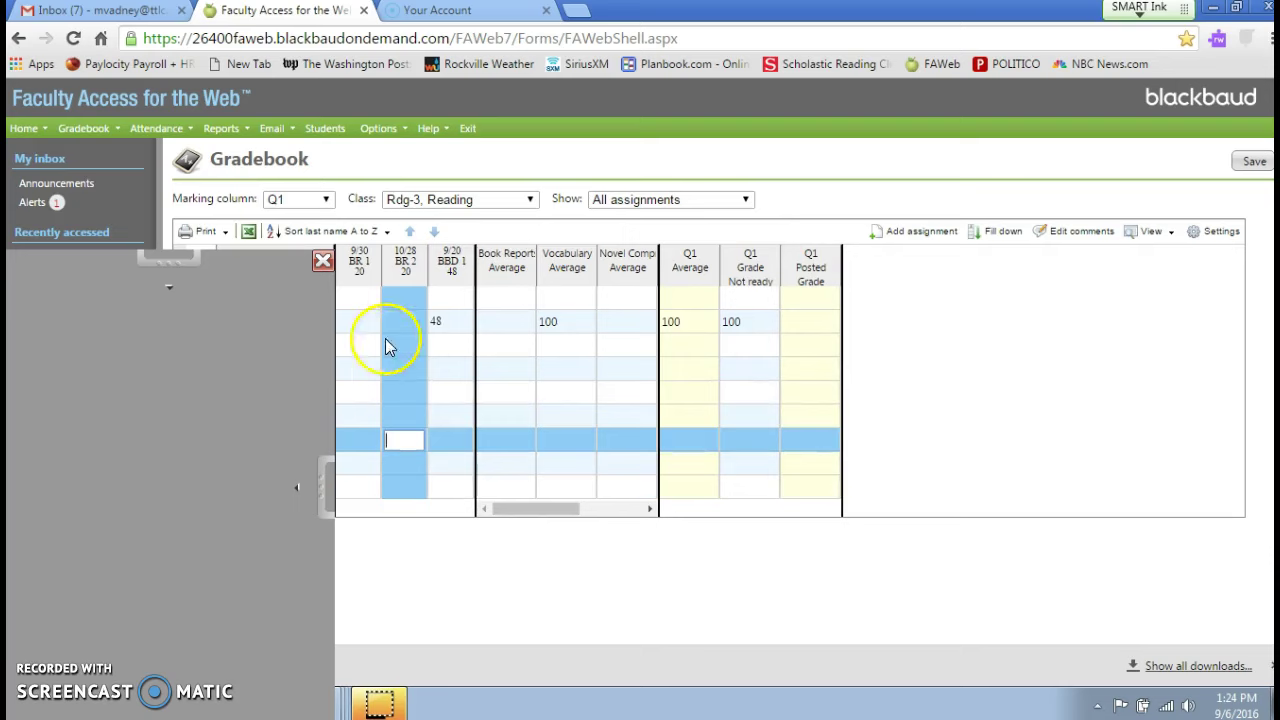
left_click(459, 323)
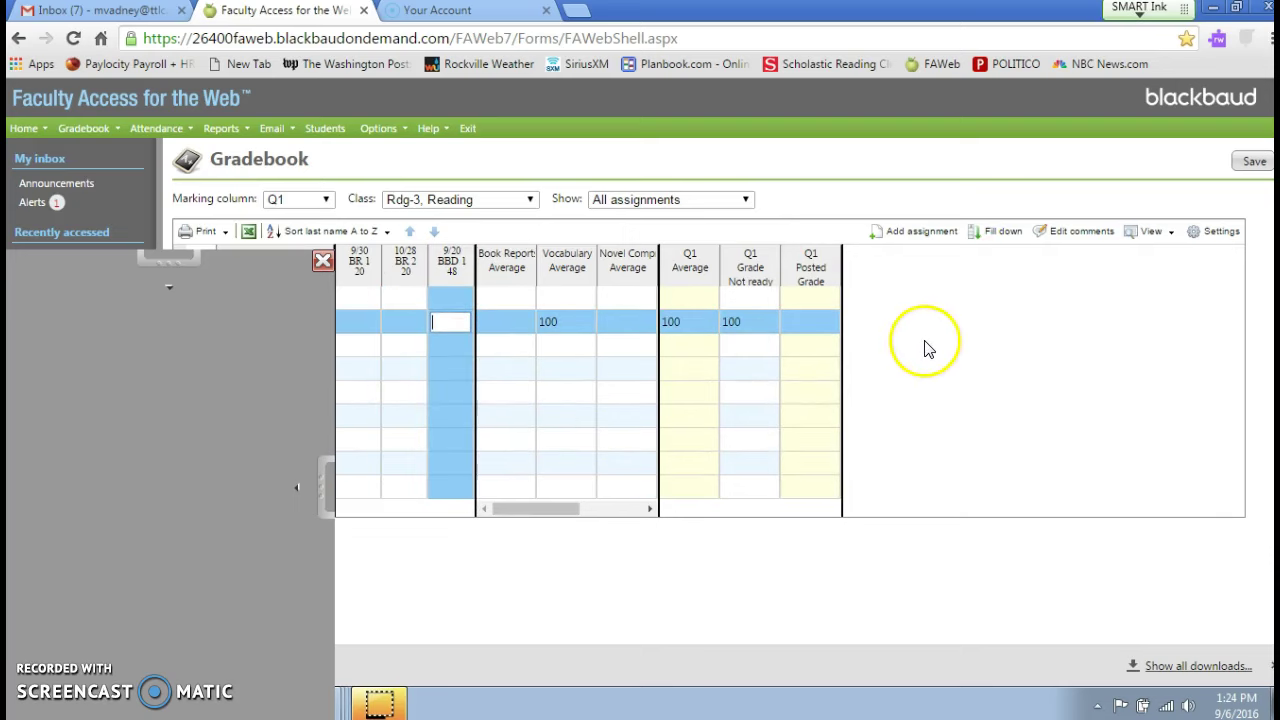
key("Down")
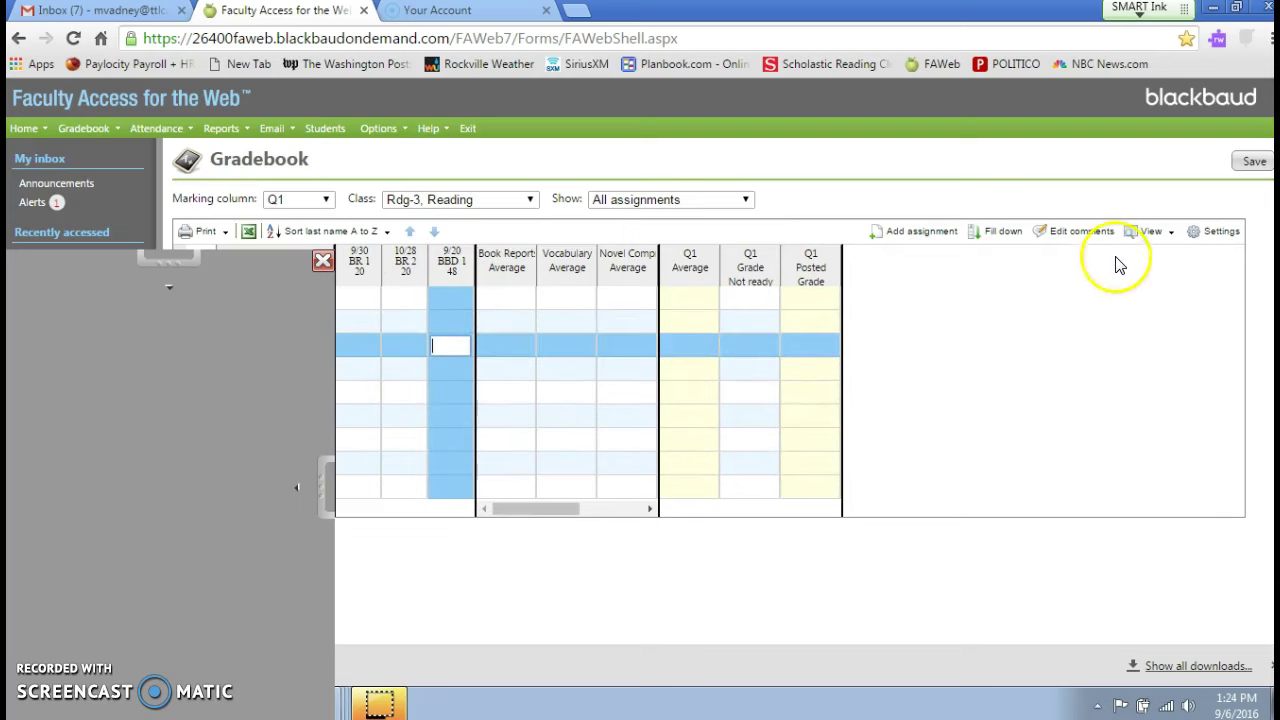
- Save the changes to the Rdg-3 Q1 gradebook
left_click(1250, 163)
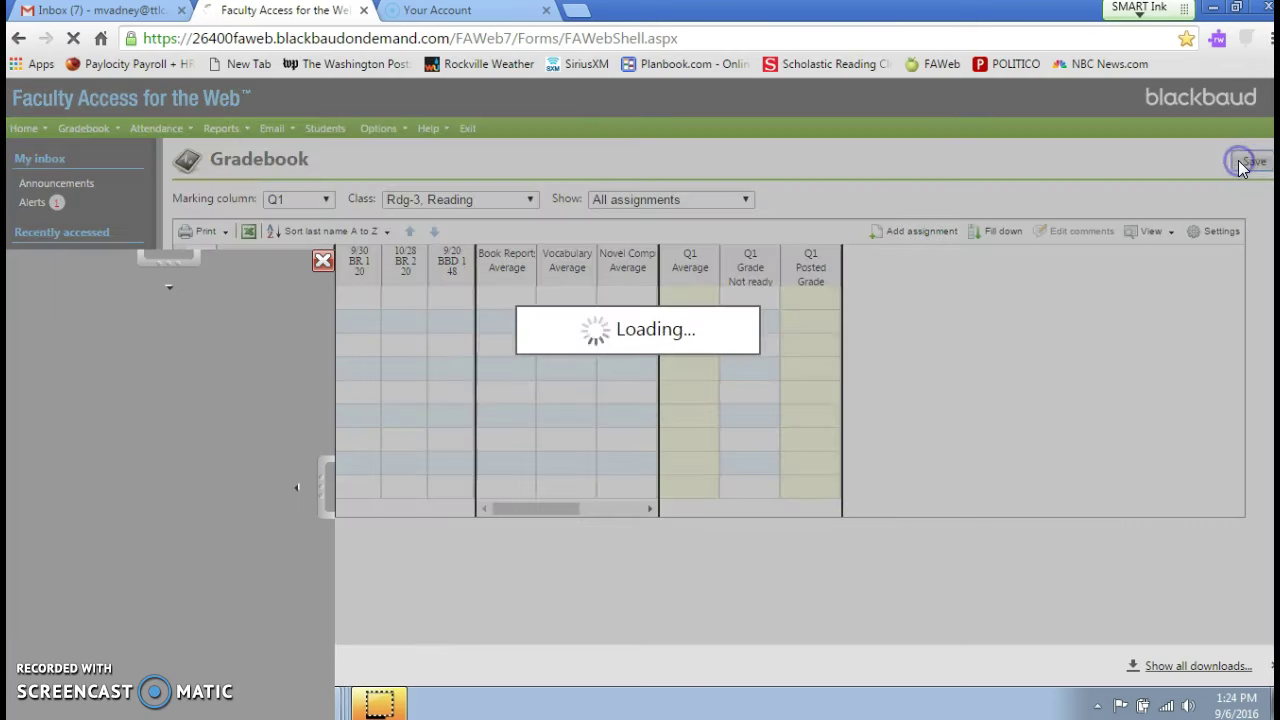